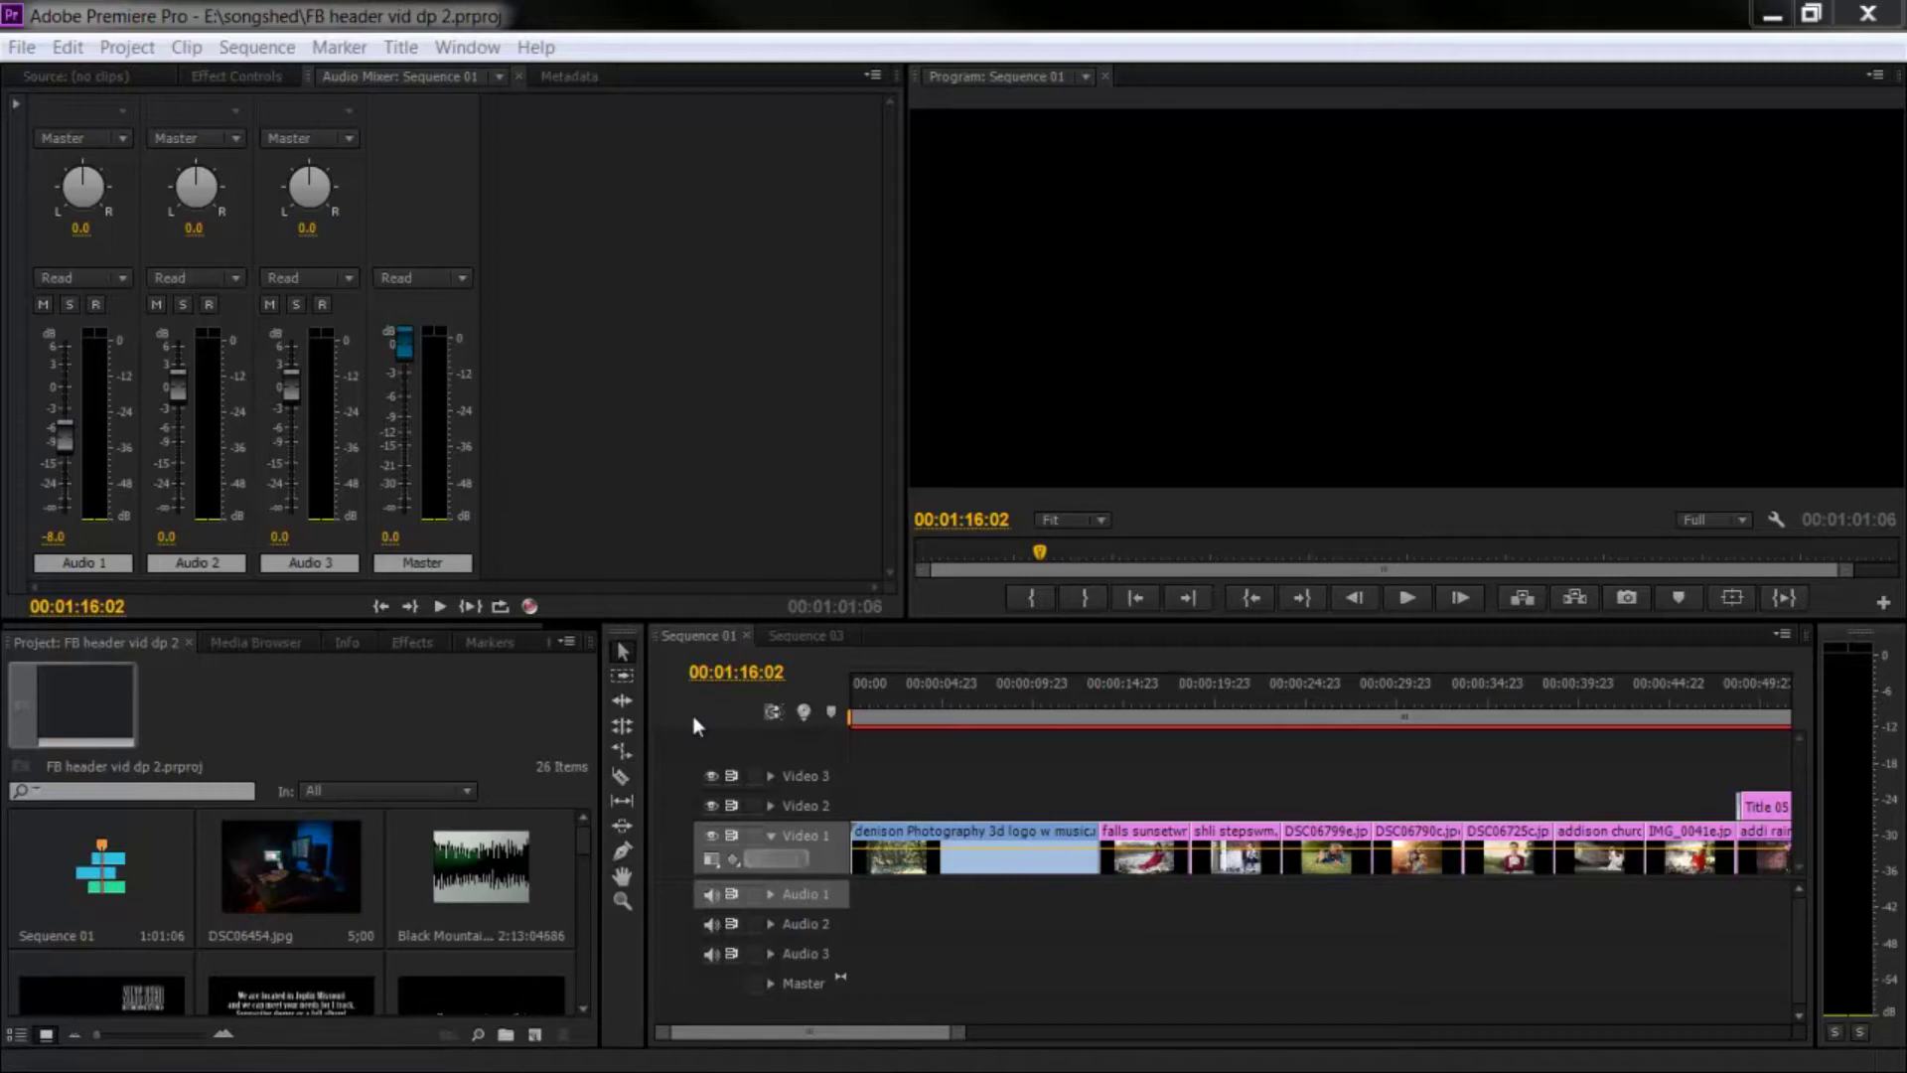
Create a new sequence from the Digital SLR DSLR 1080p24 preset.
left_click(19, 47)
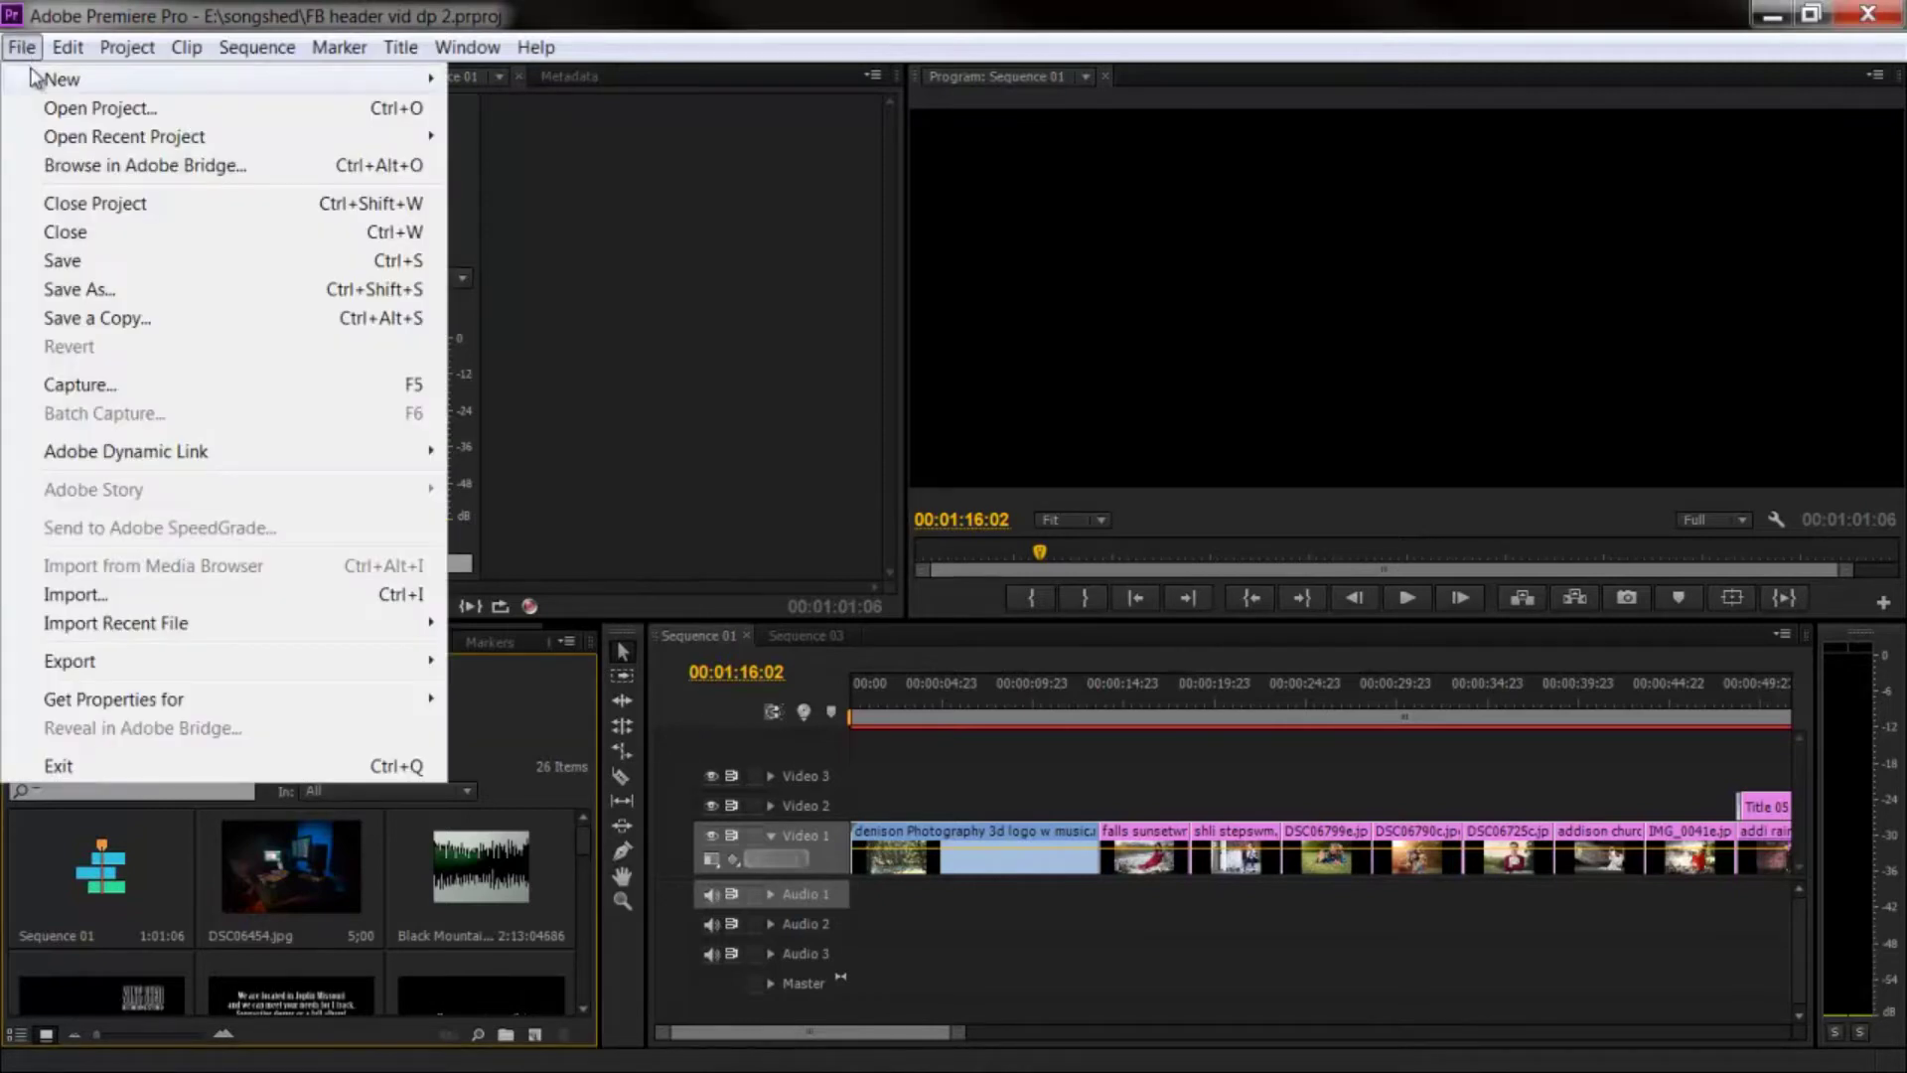
mouse_move(76, 88)
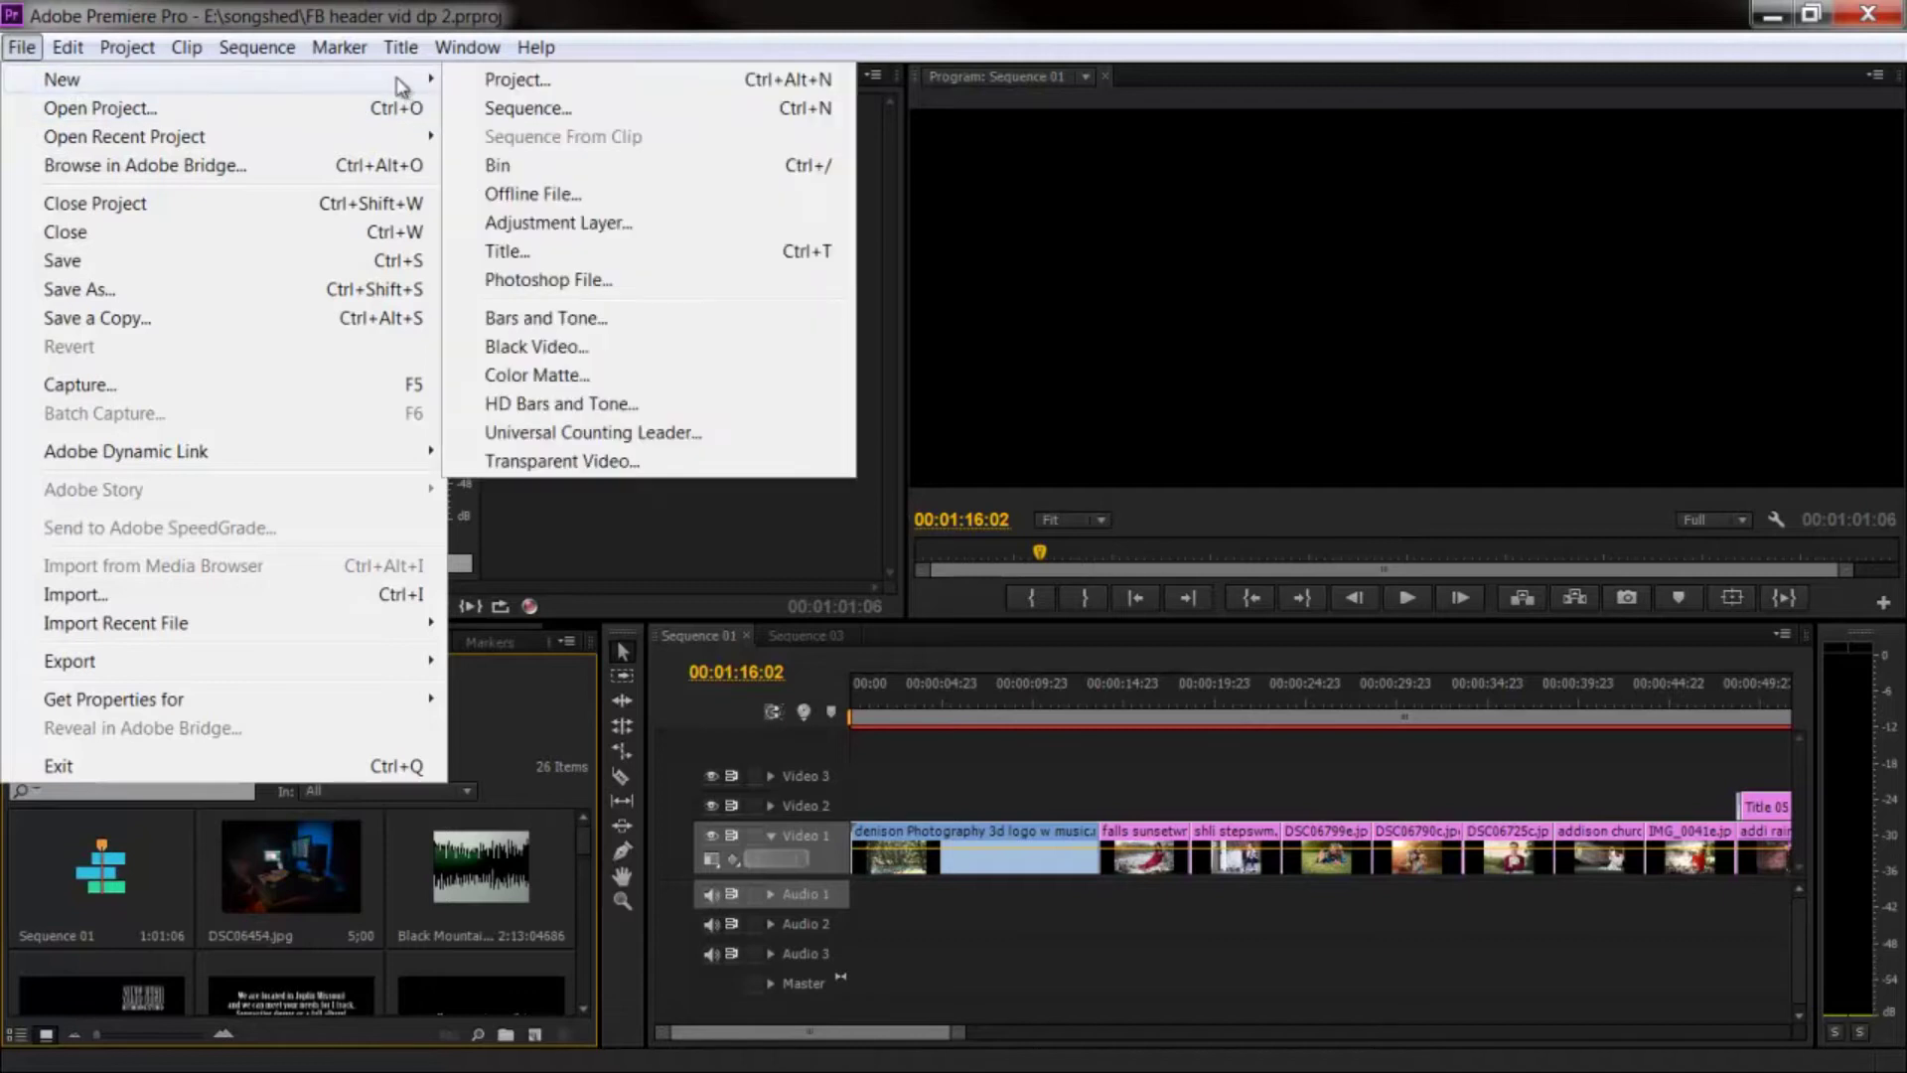
left_click(507, 107)
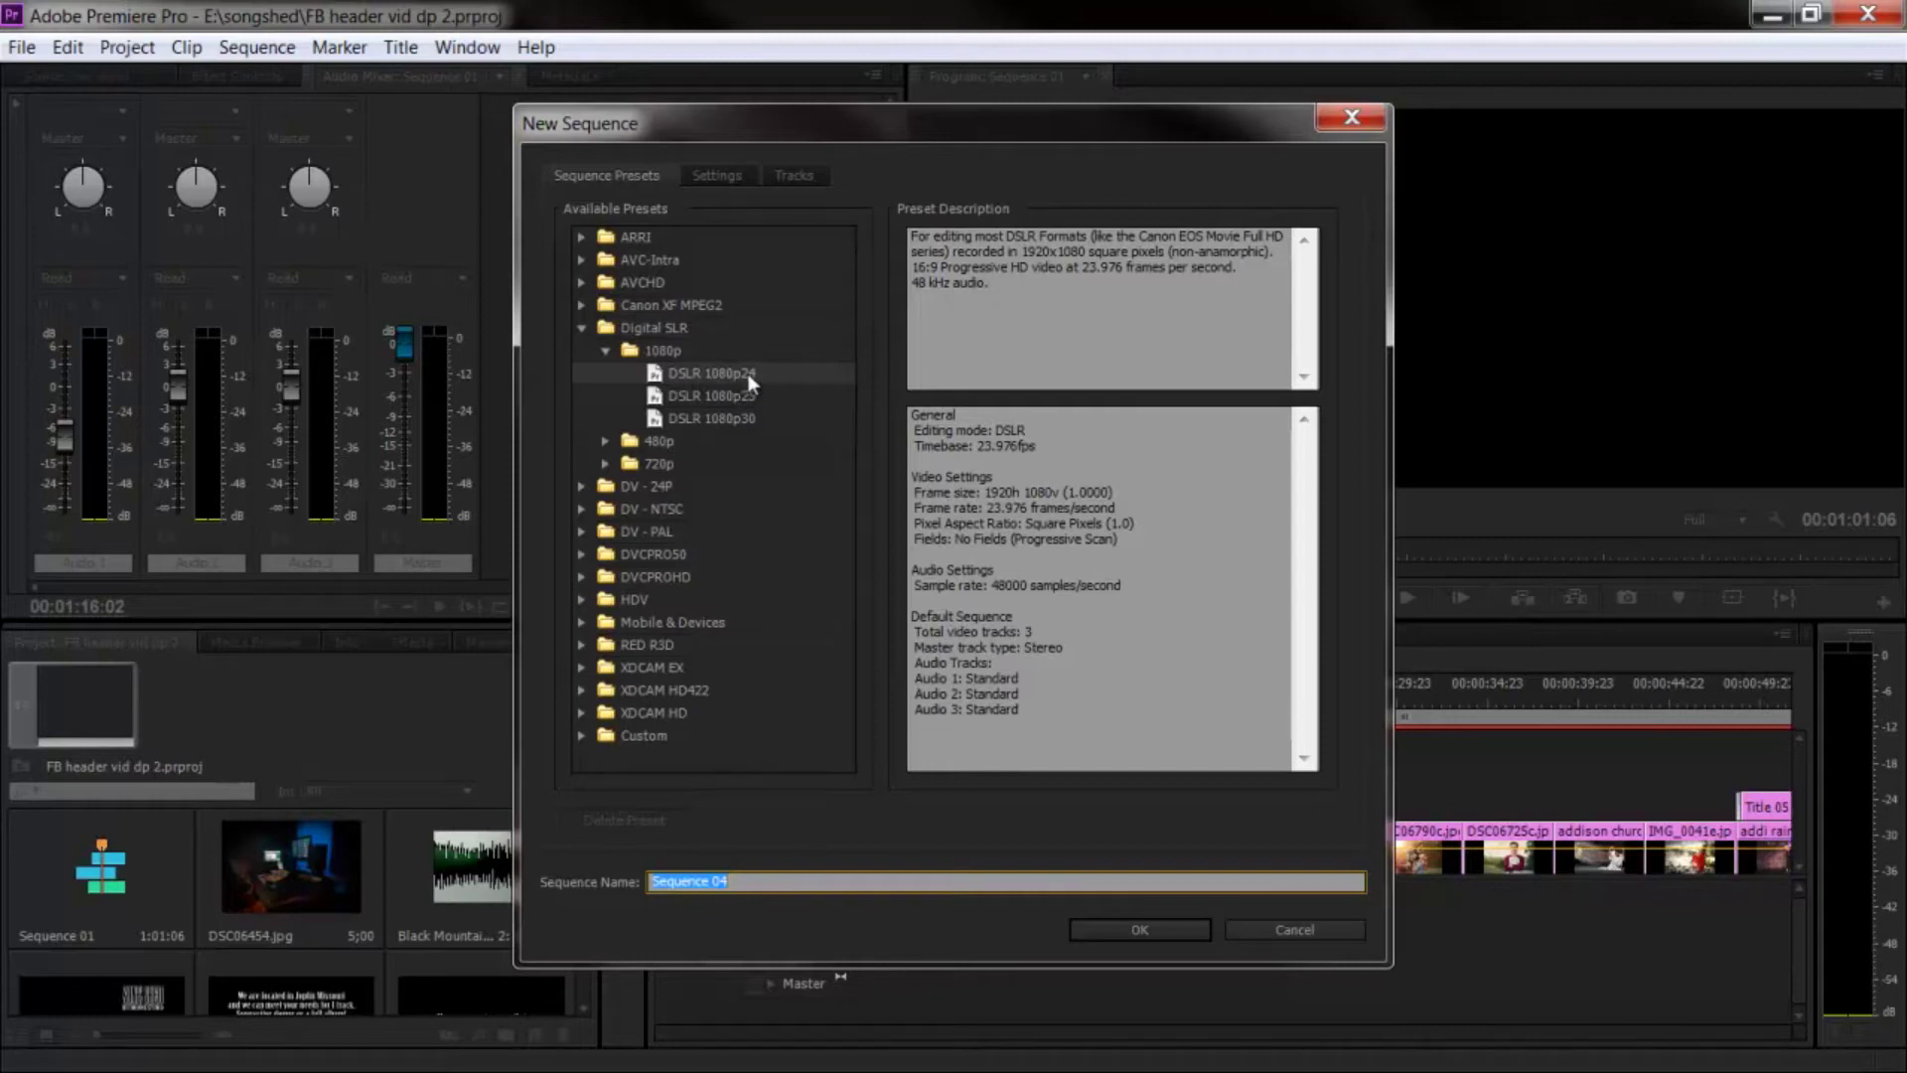
left_click(1096, 926)
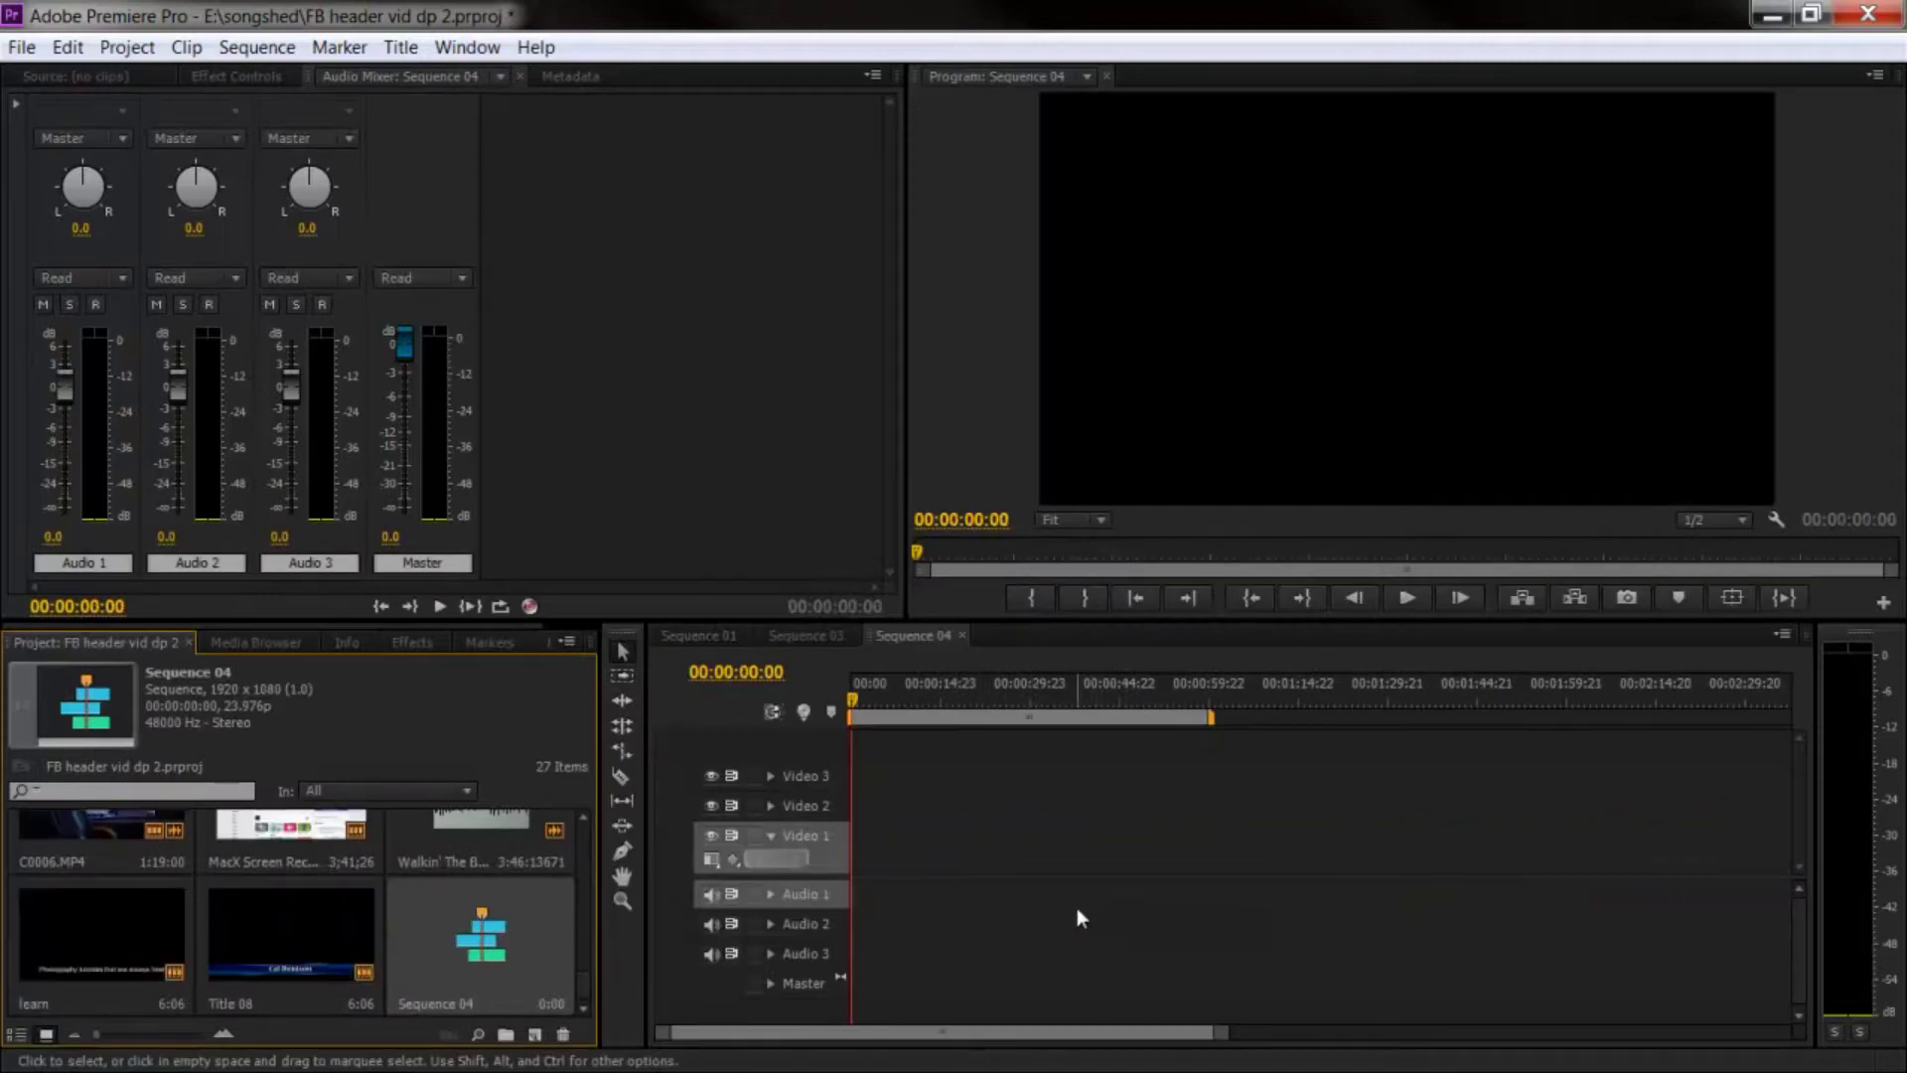
In the sequence settings, enter a video preview width of 1640 and height of 624, and apply the settings.
left_click(254, 47)
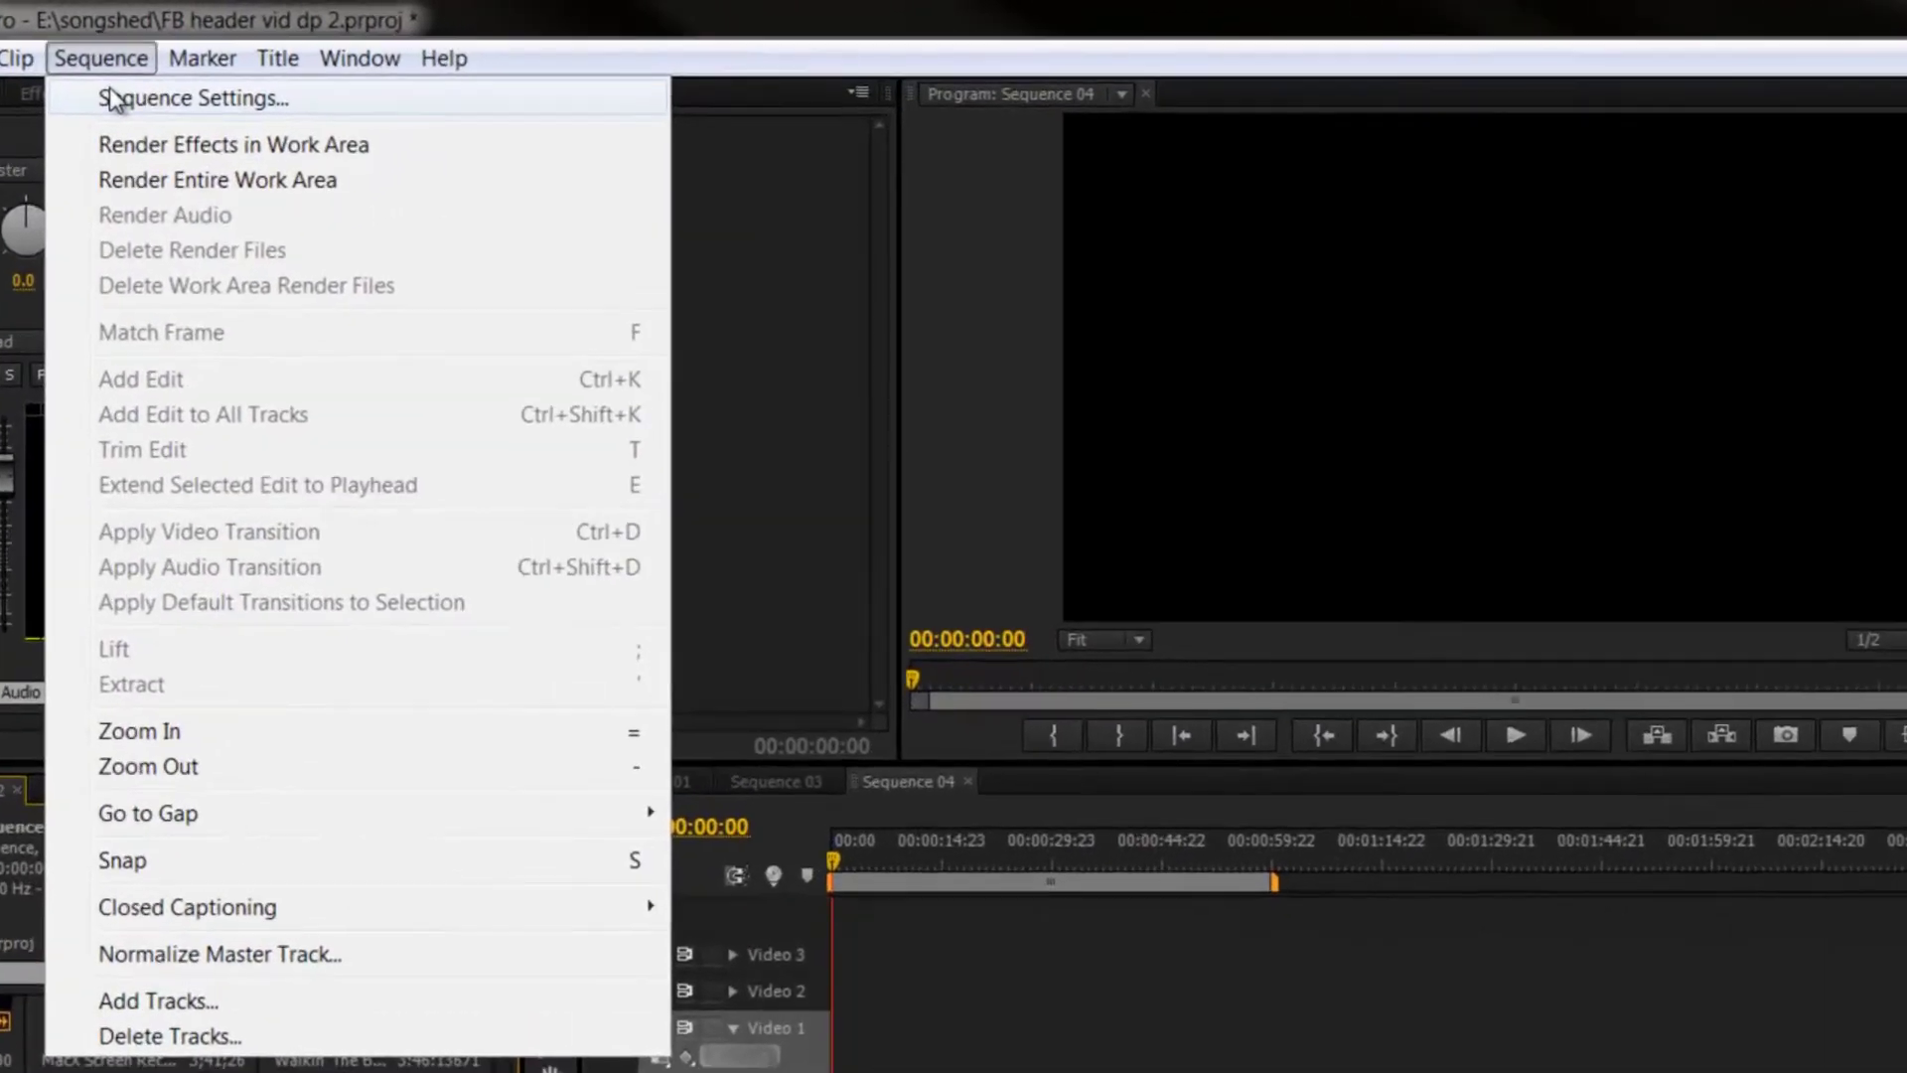
left_click(332, 80)
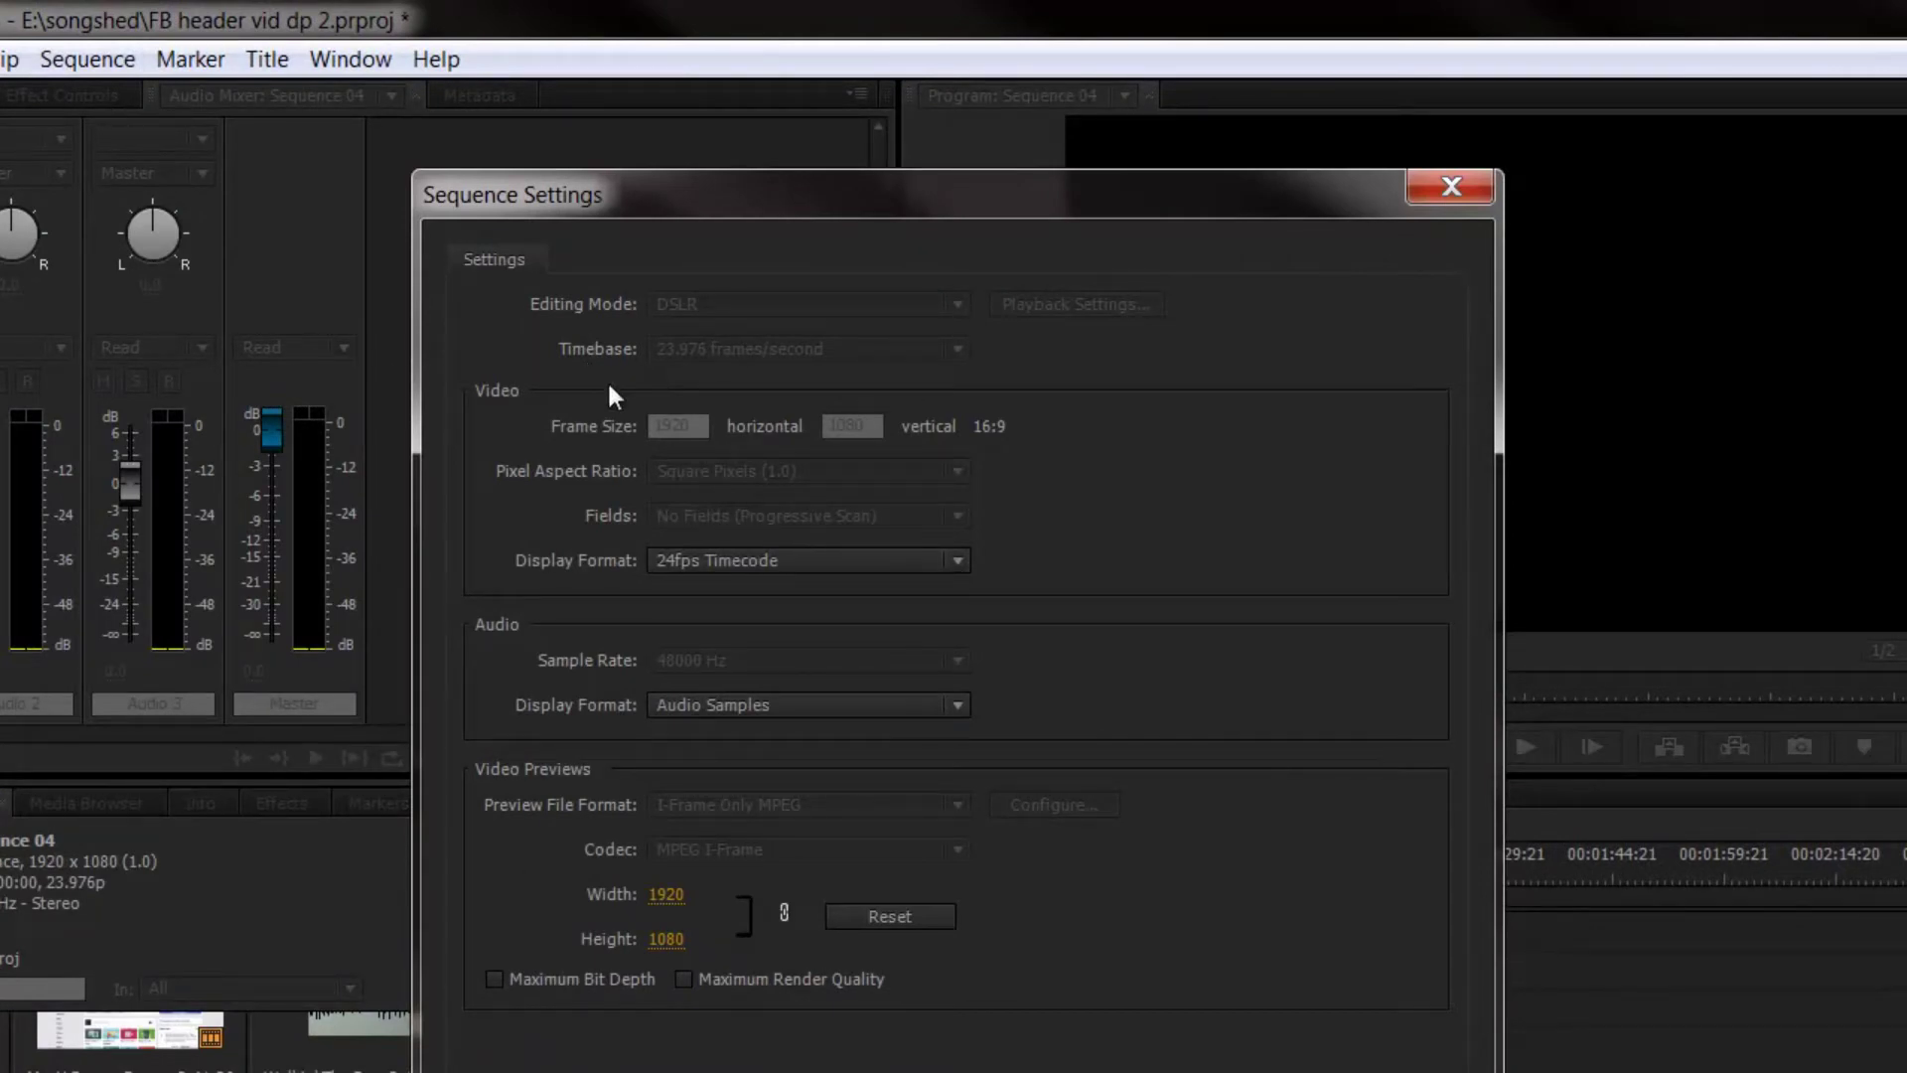
left_click(673, 897)
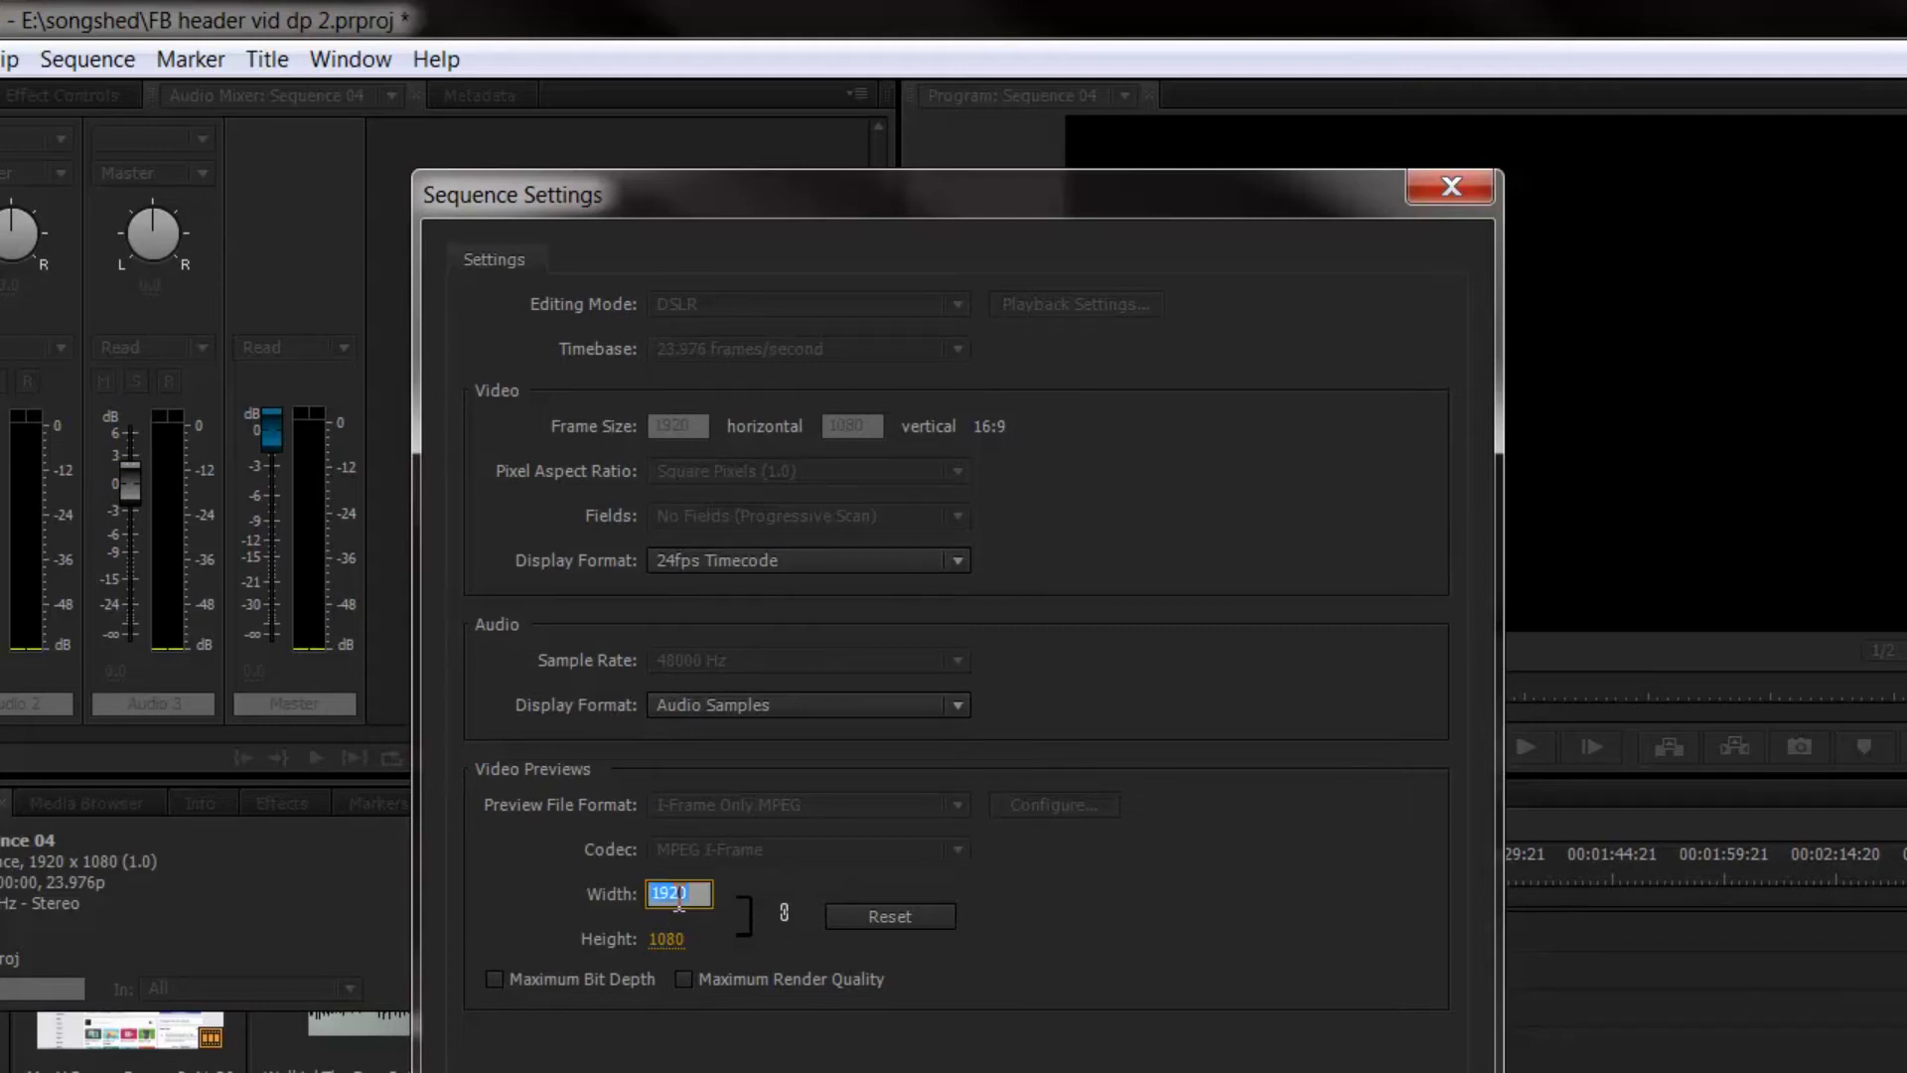
type("1")
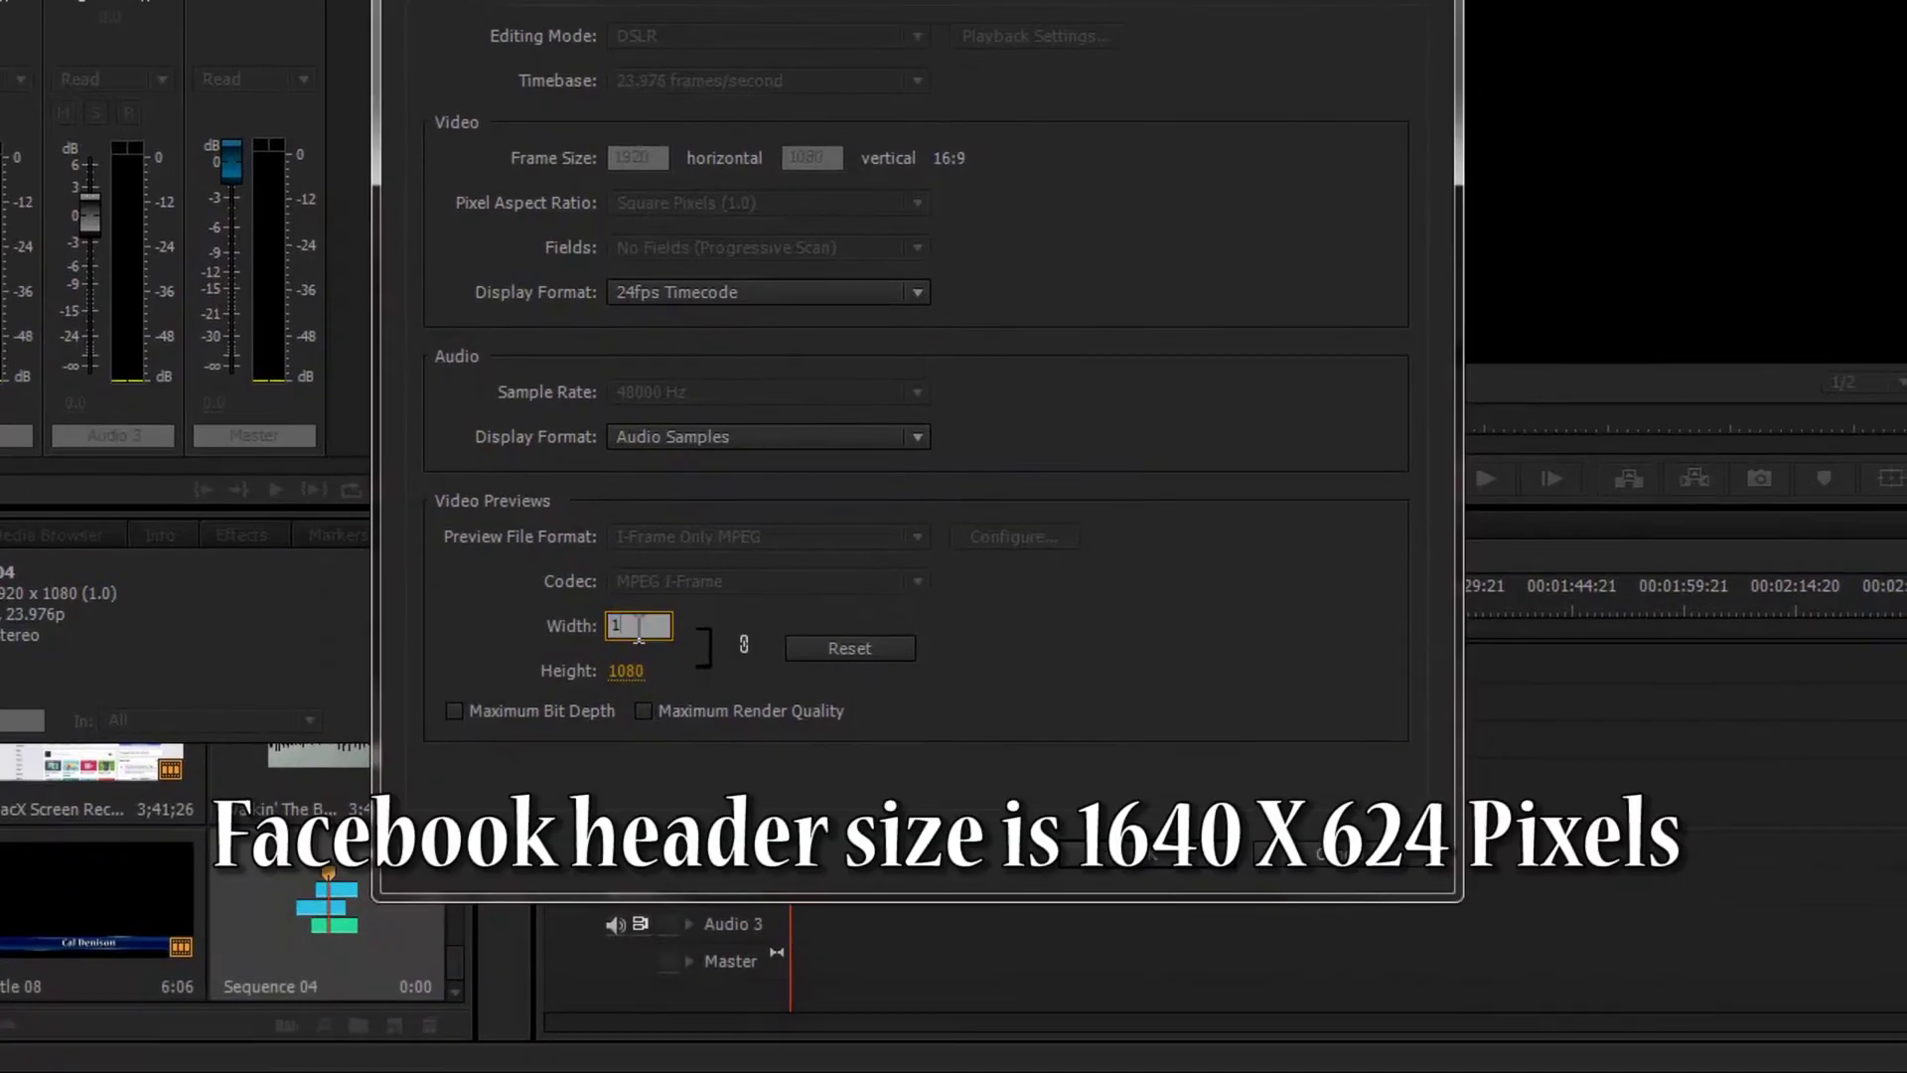
type("640")
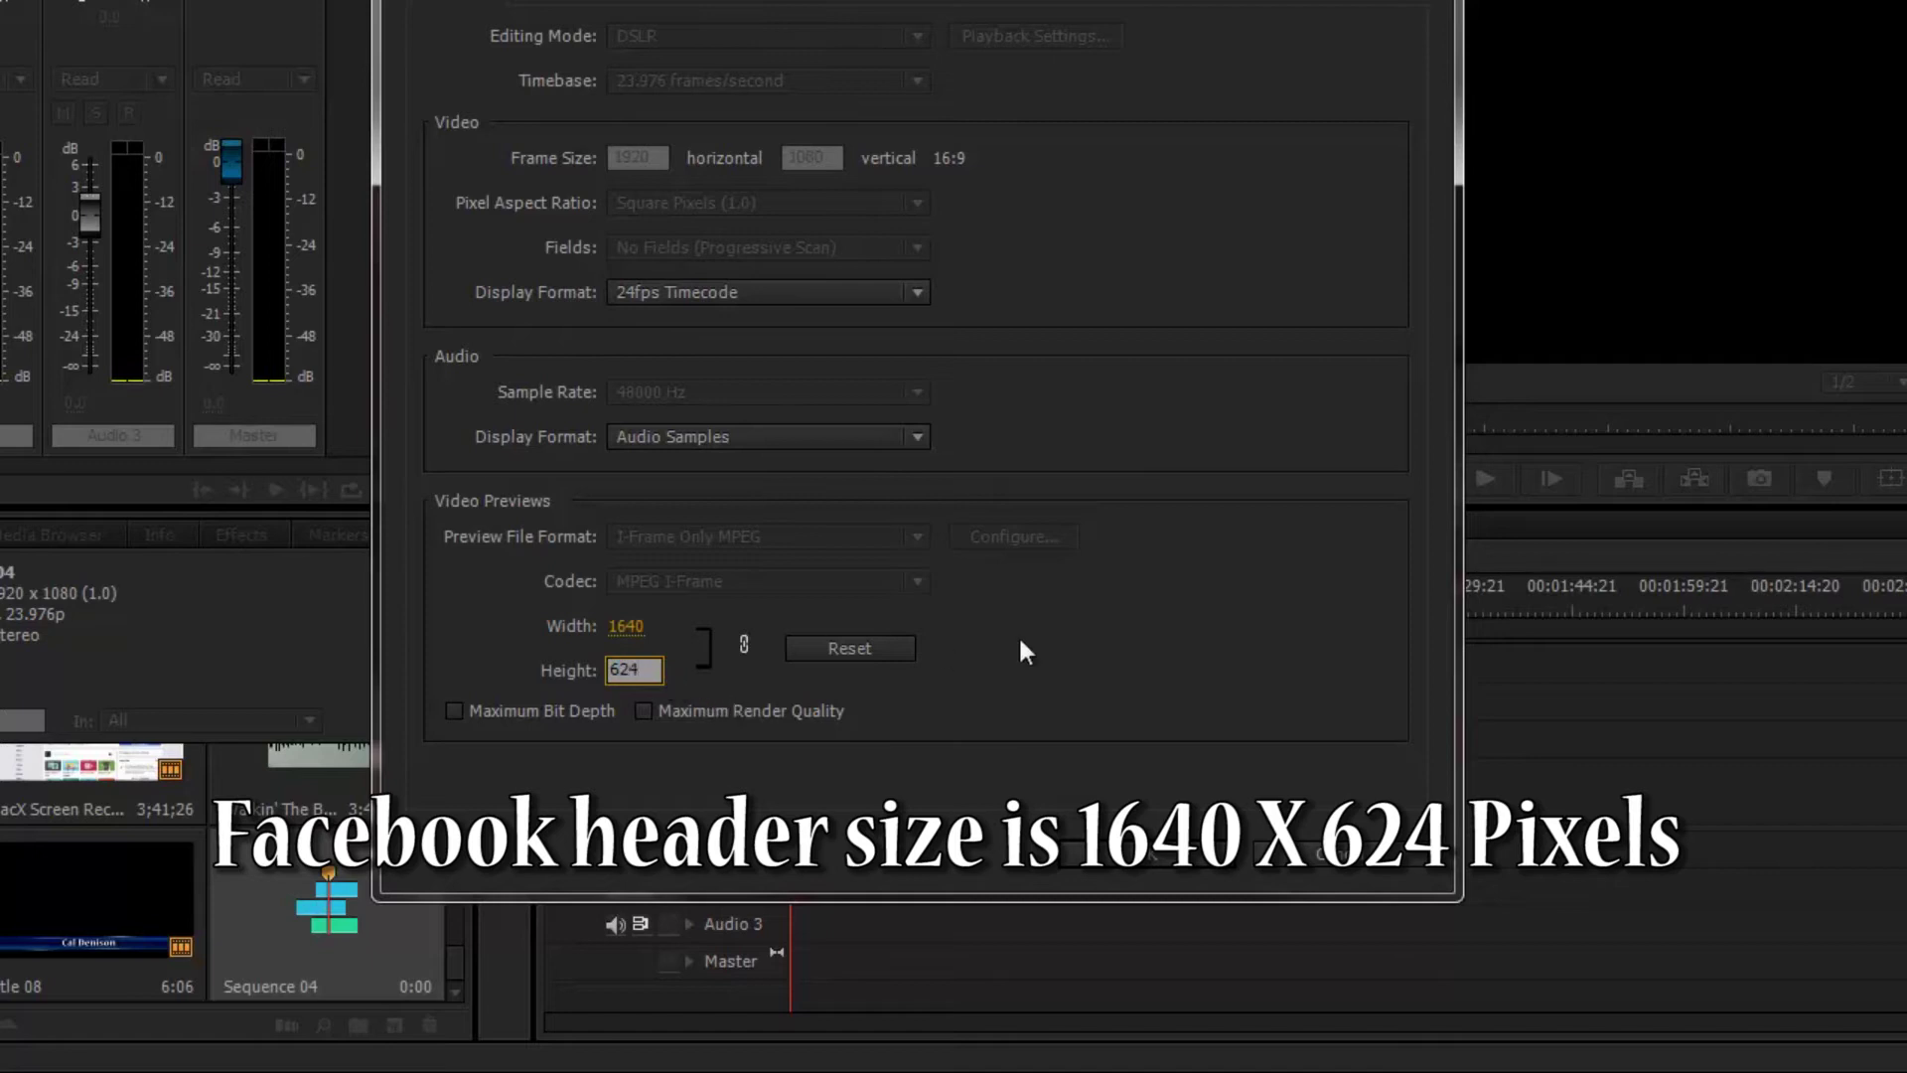
key("Return")
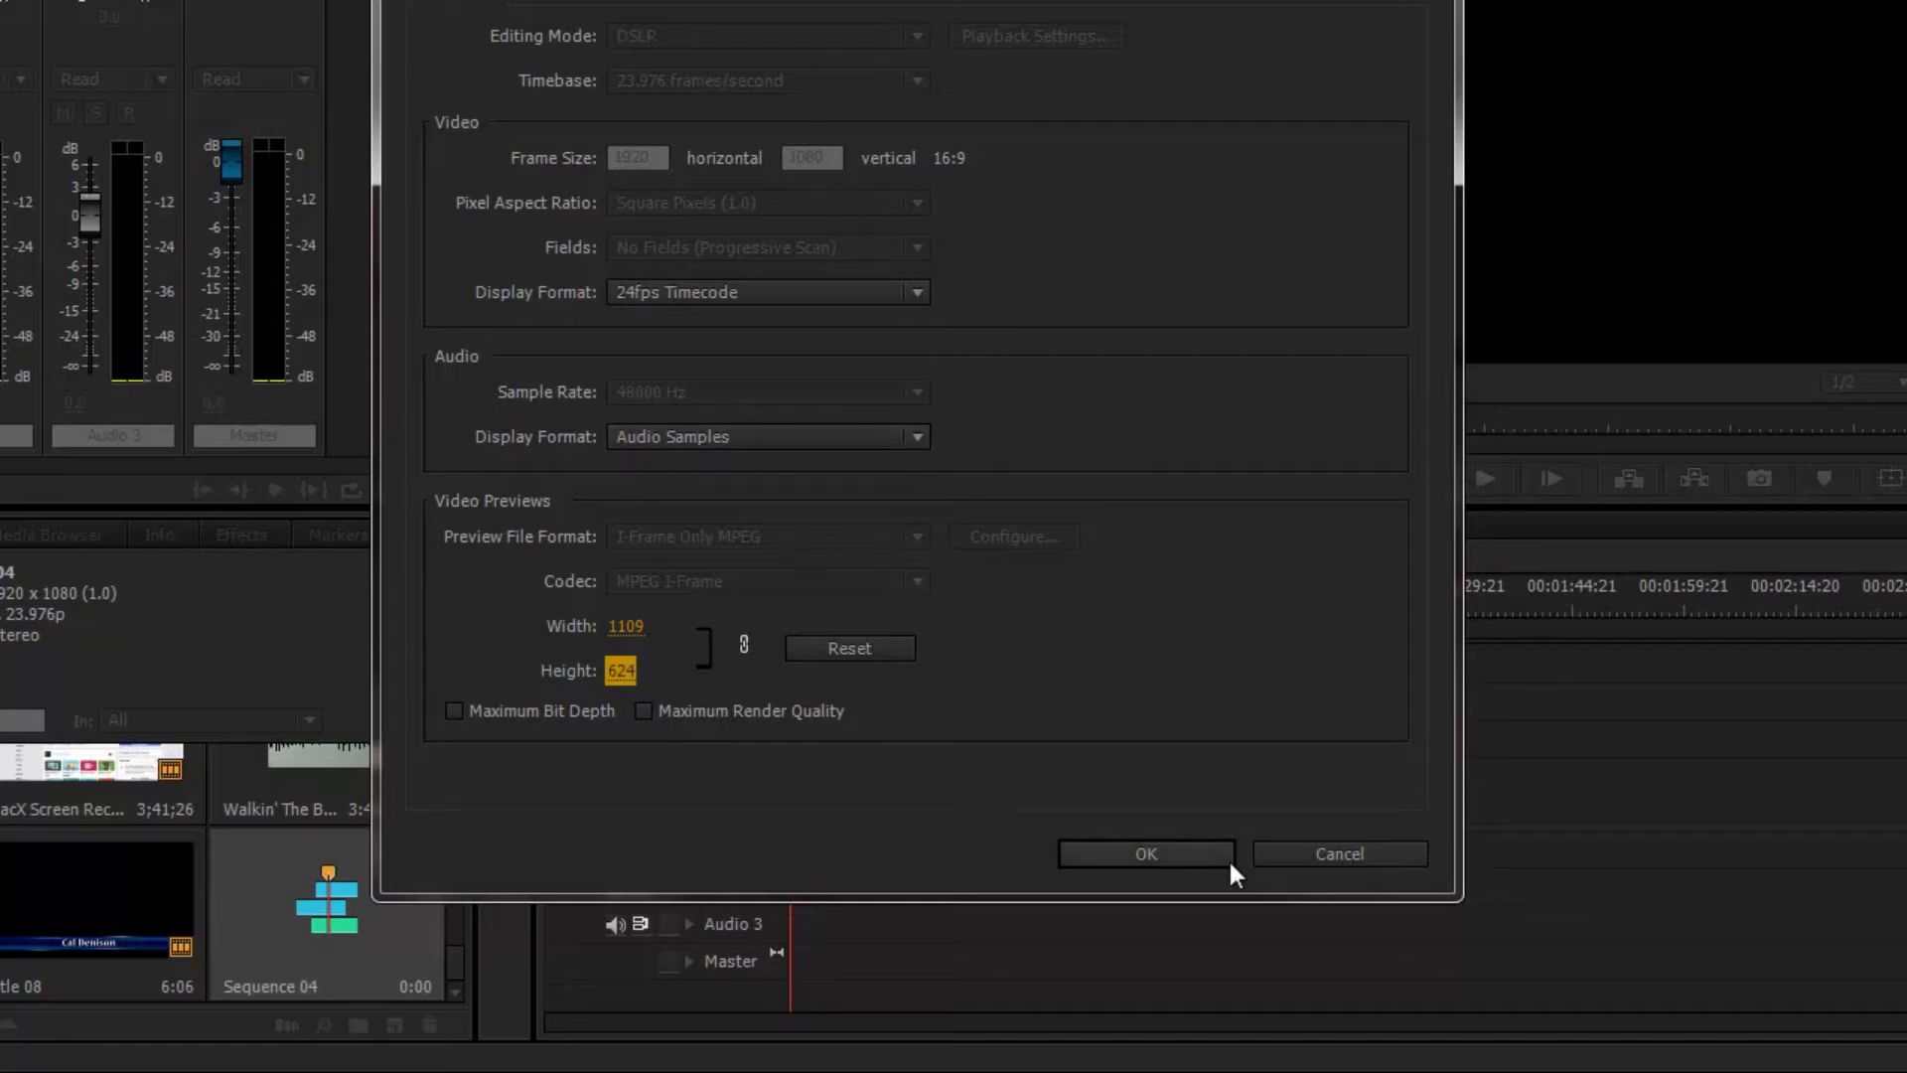
left_click(1159, 854)
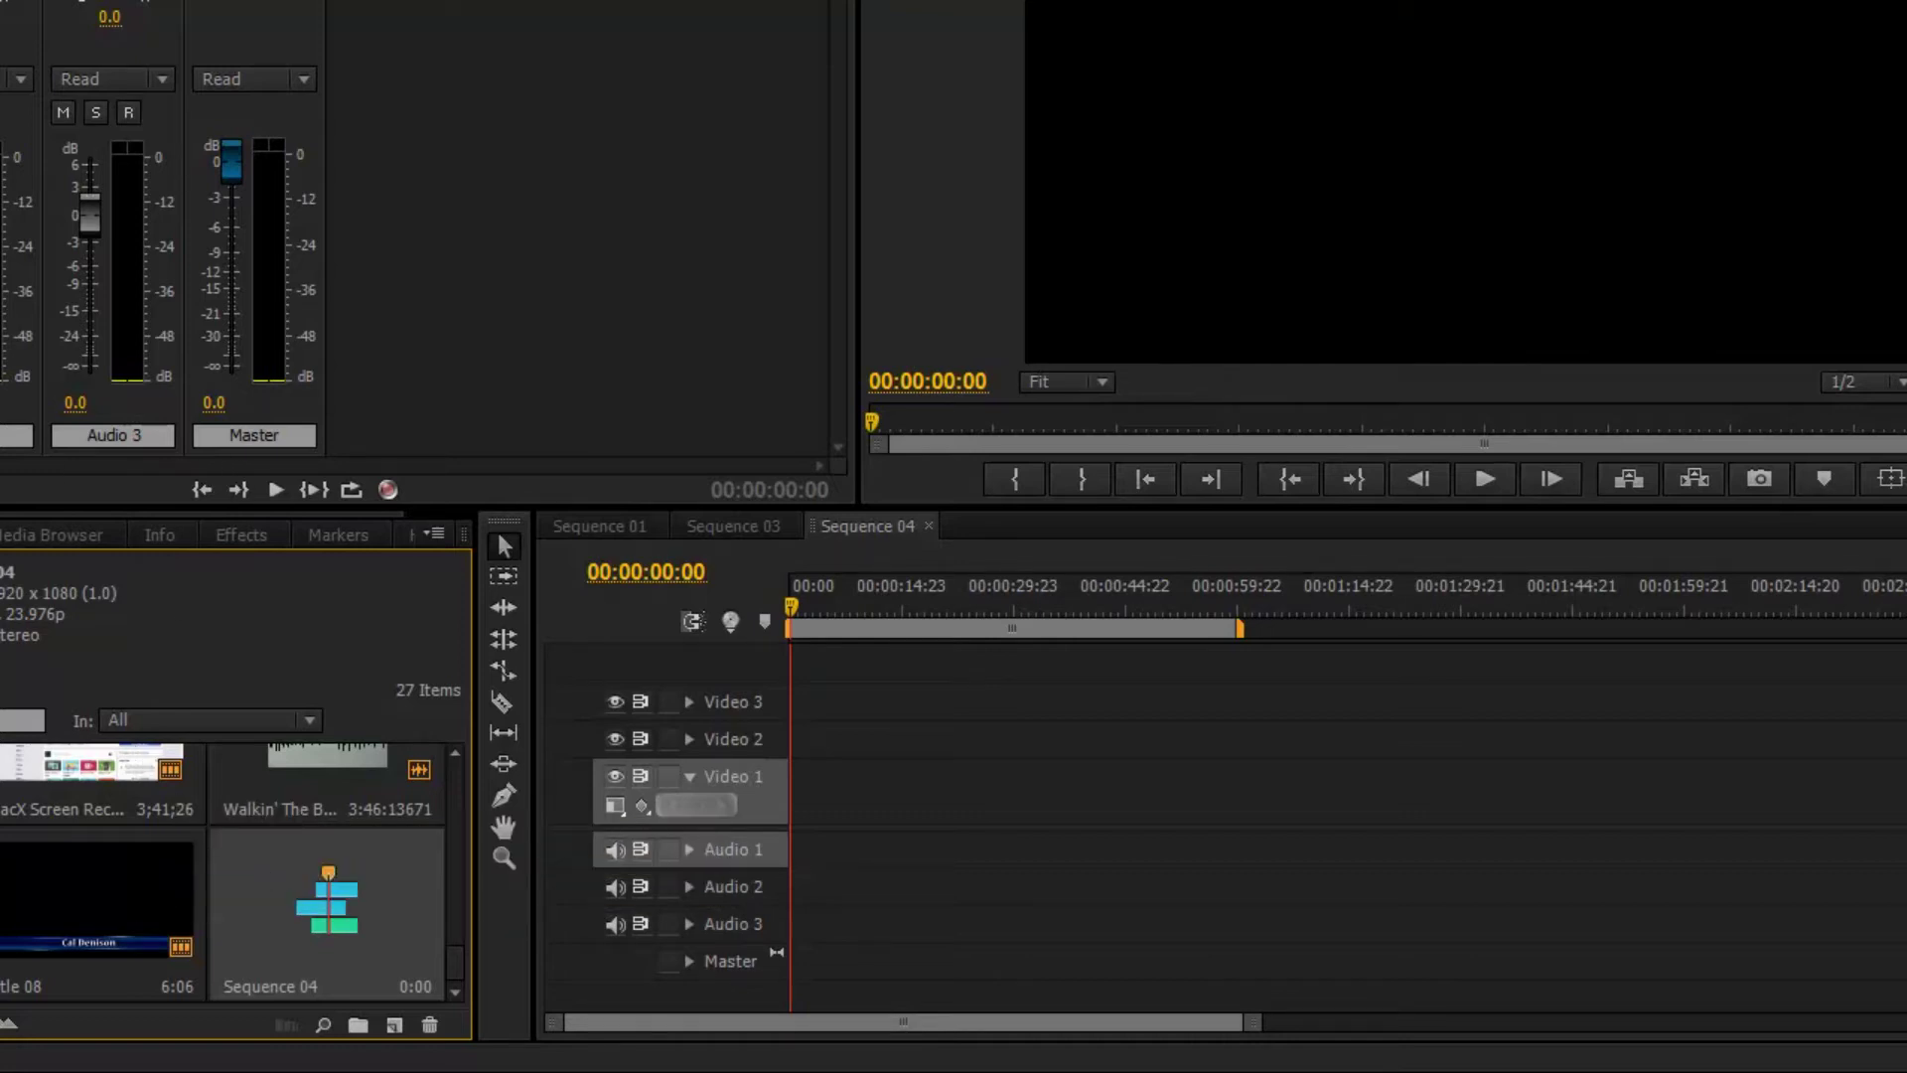
key("alt+f")
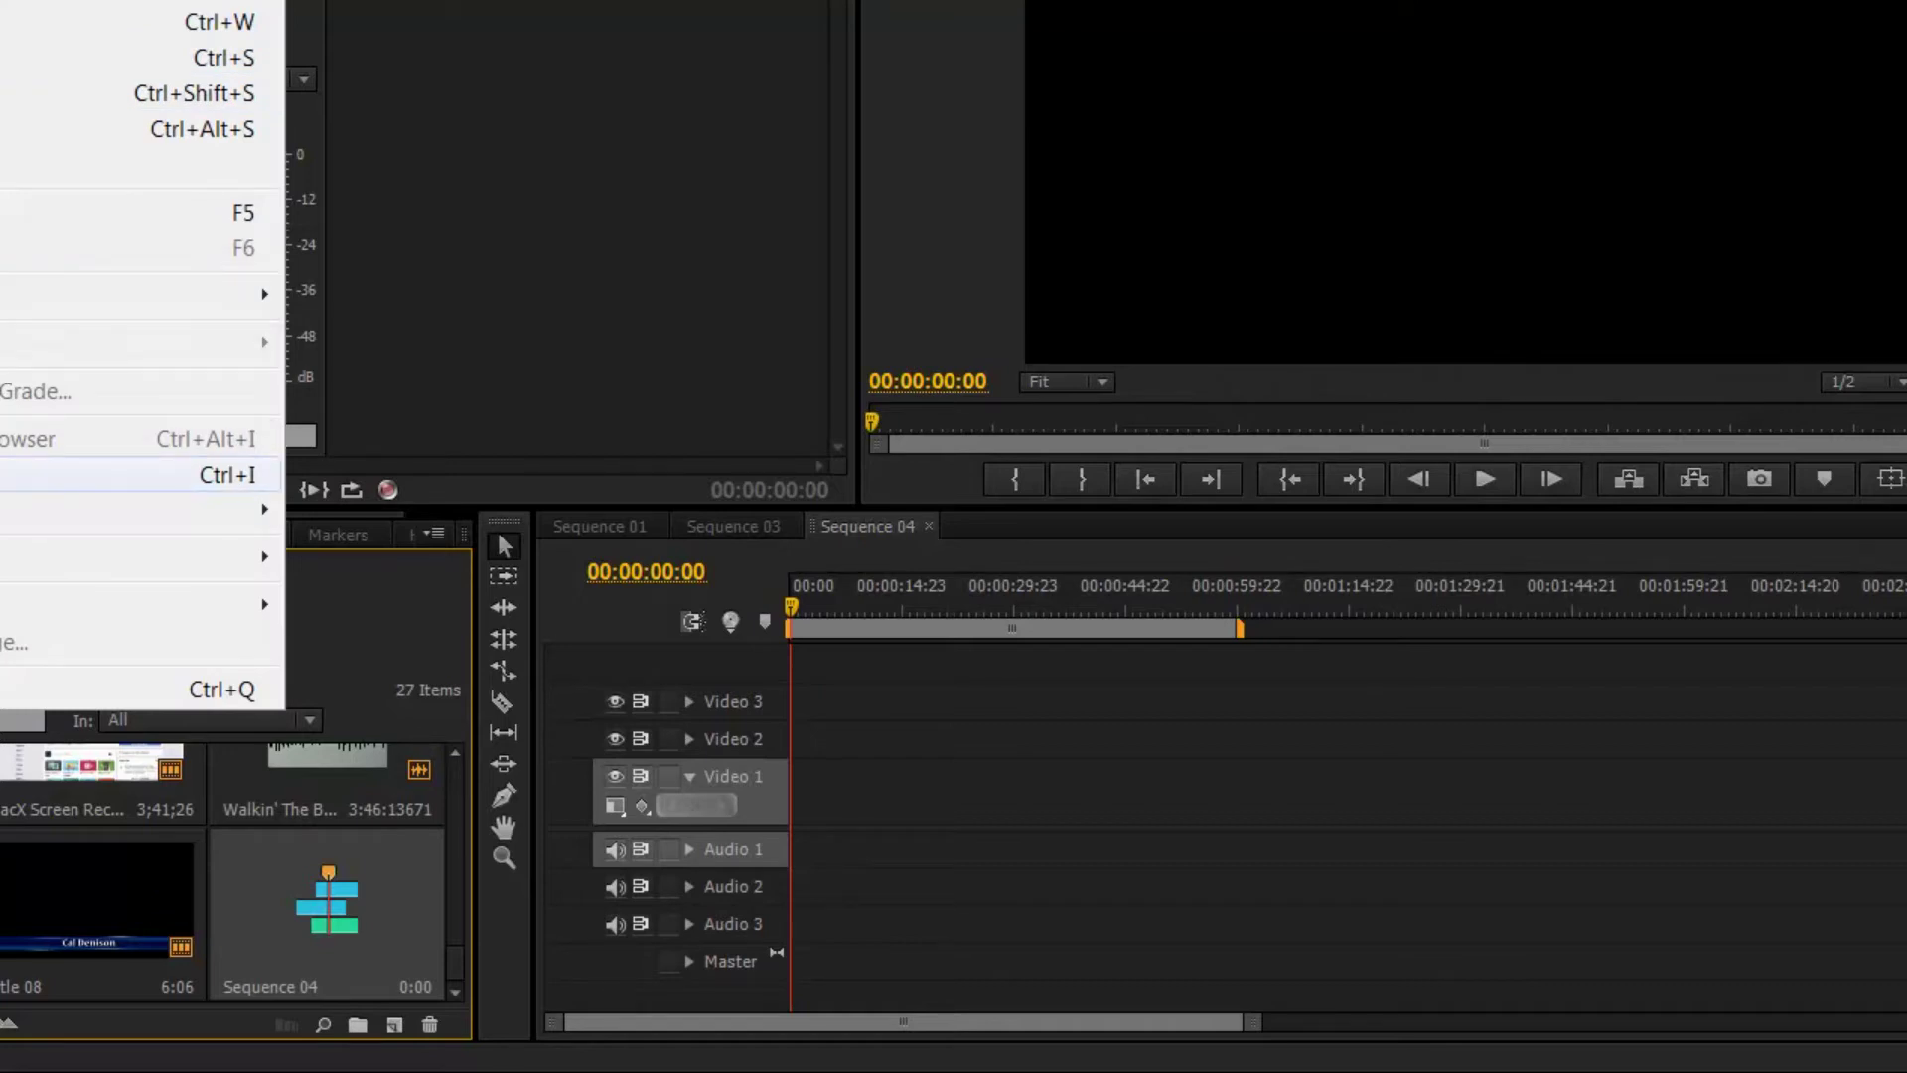
left_click(423, 575)
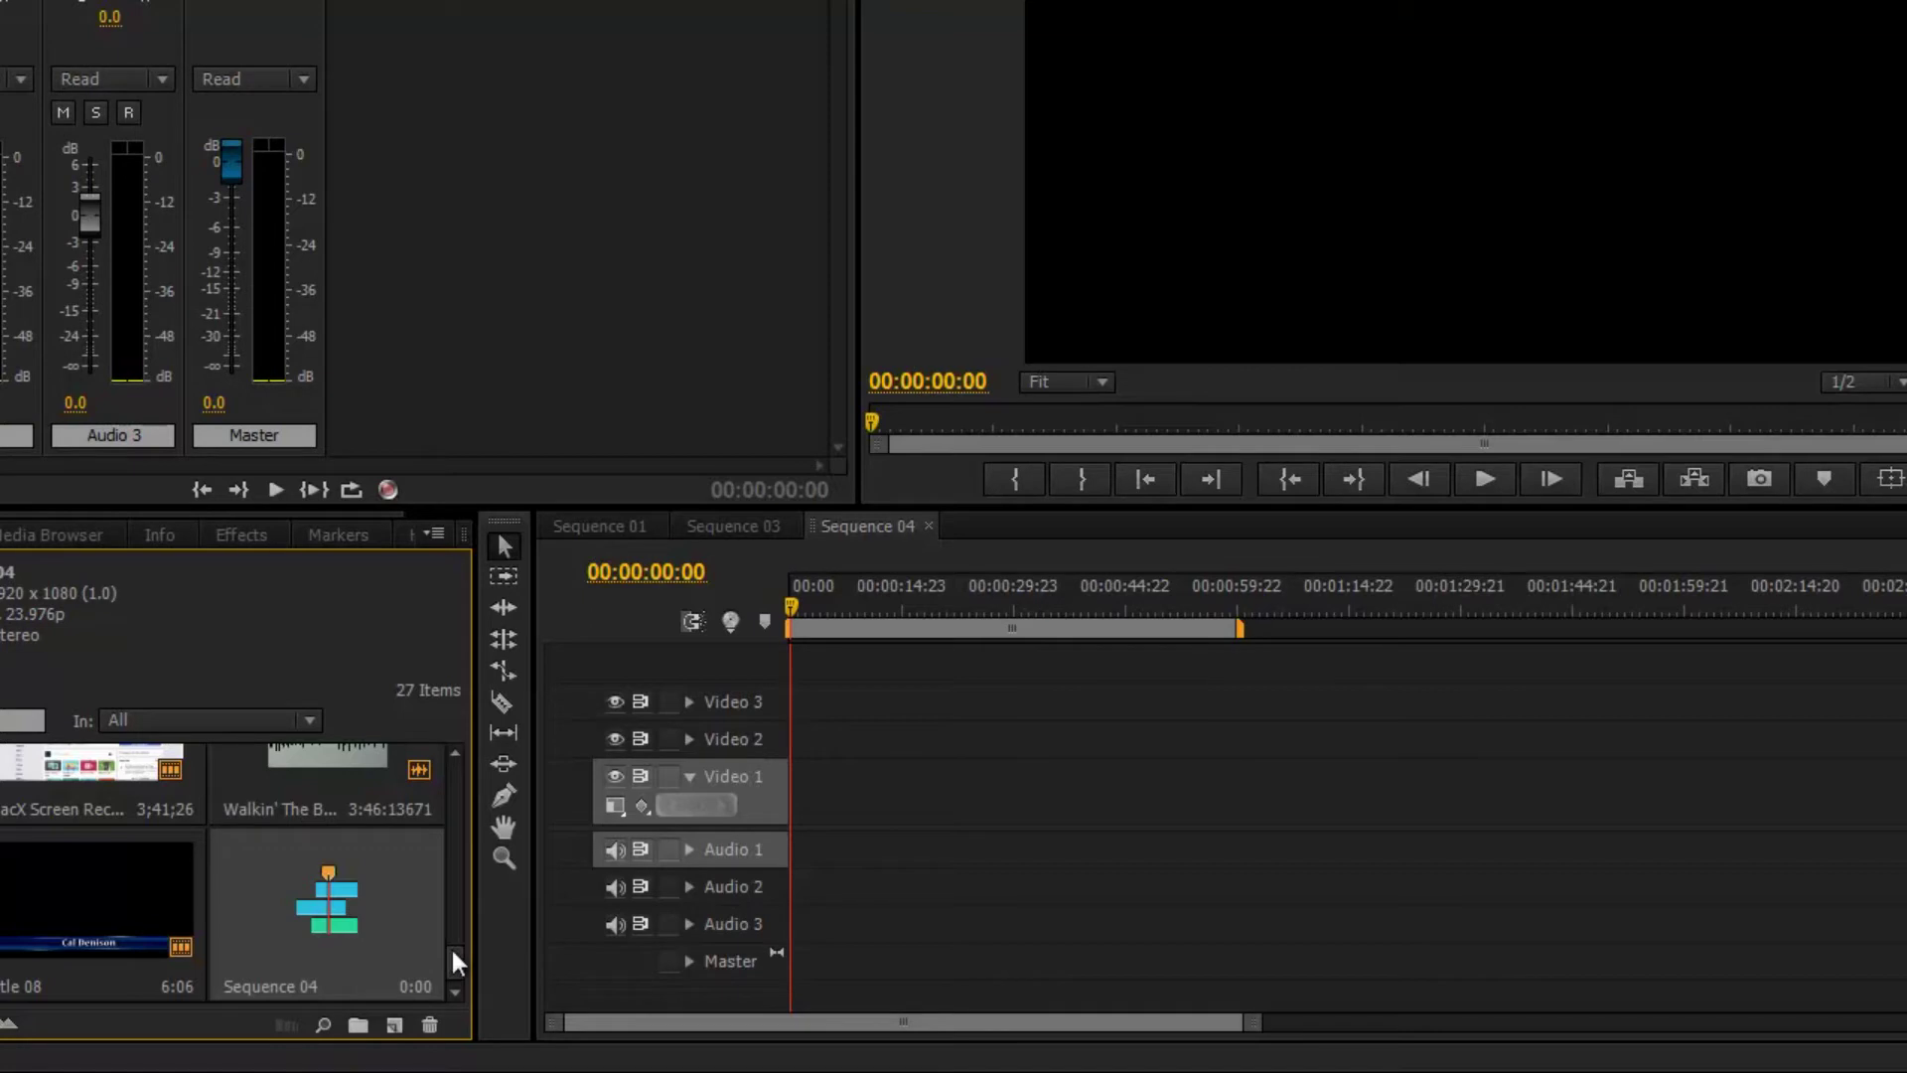
Place the red-dress waterfall photo IMG_0041e.jpg at the start of Video 1 and move the playhead to 00:00:03:00.
left_click_drag(453, 955, 464, 904)
left_click_drag(111, 921, 800, 793)
left_click(812, 590)
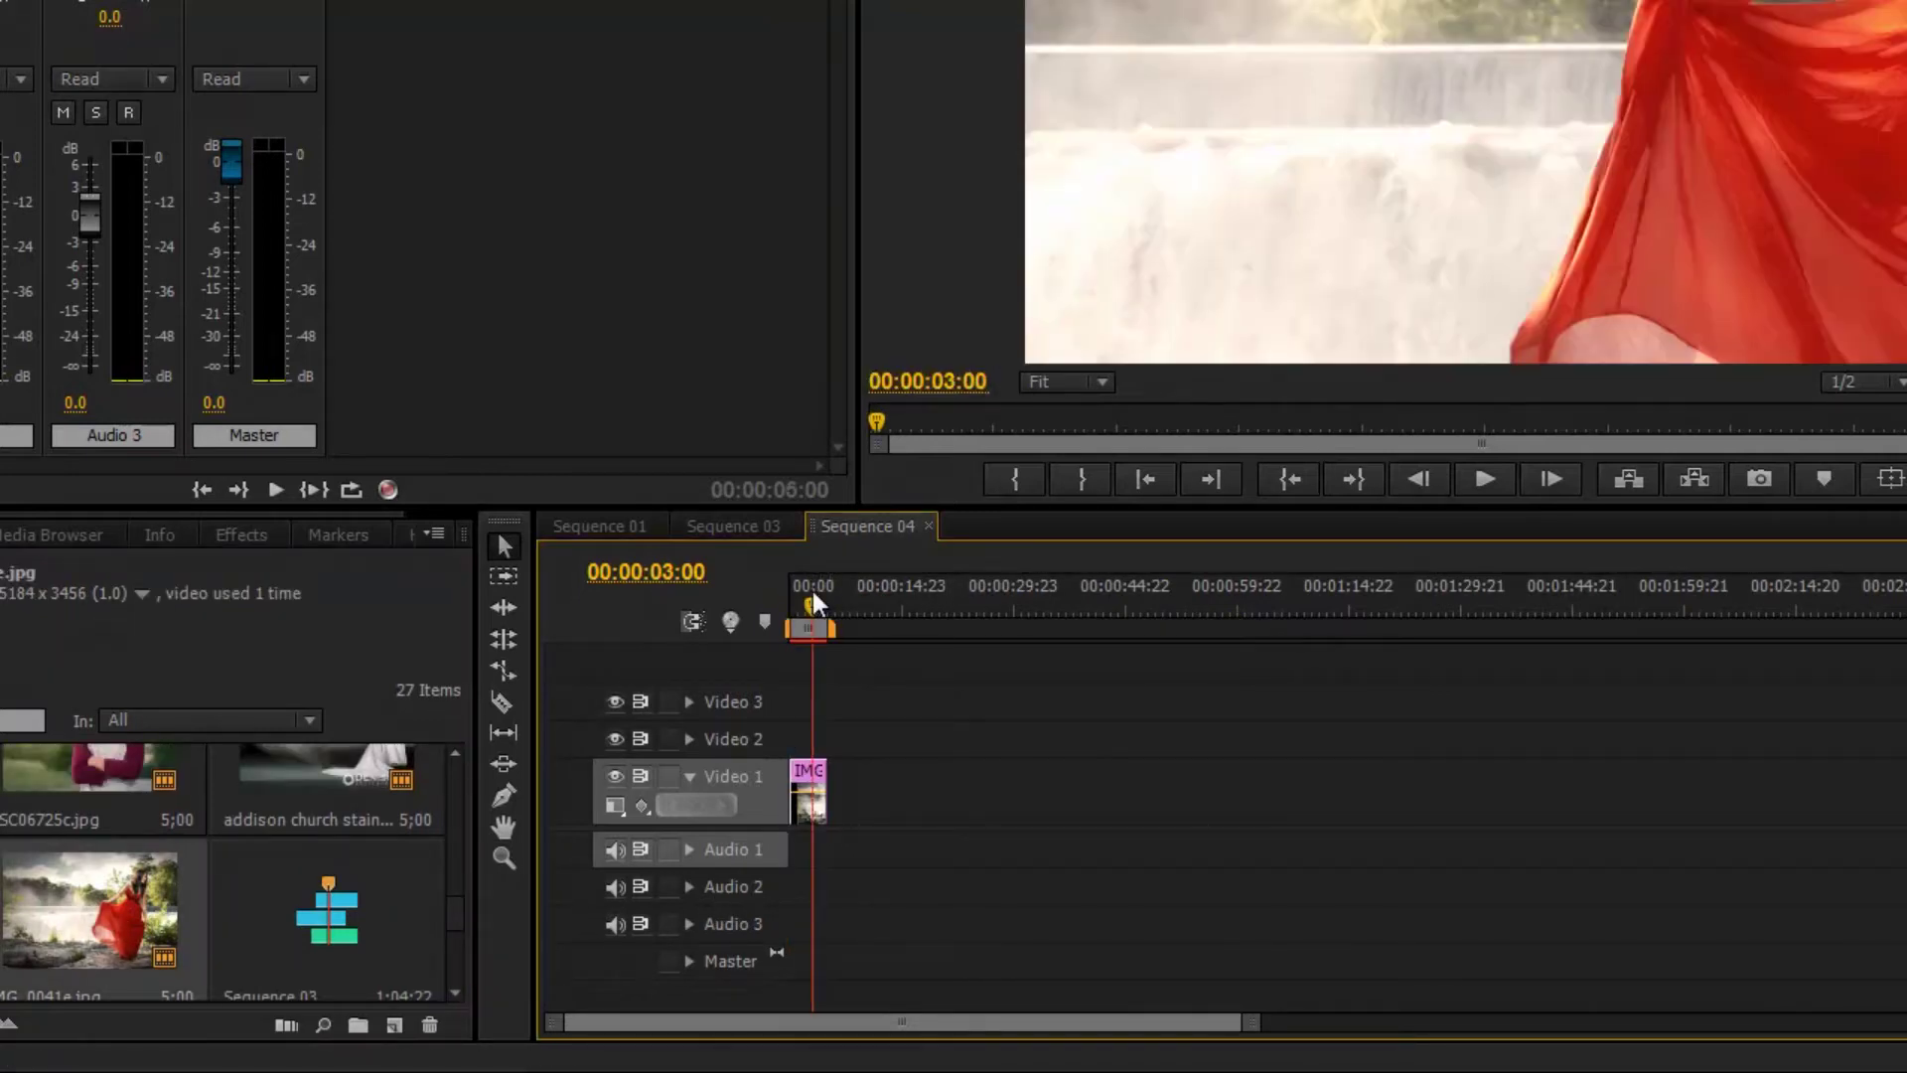
Set the Motion scale of the IMG_0041e.jpg clip to 39 so the photo fits the frame.
left_click(809, 773)
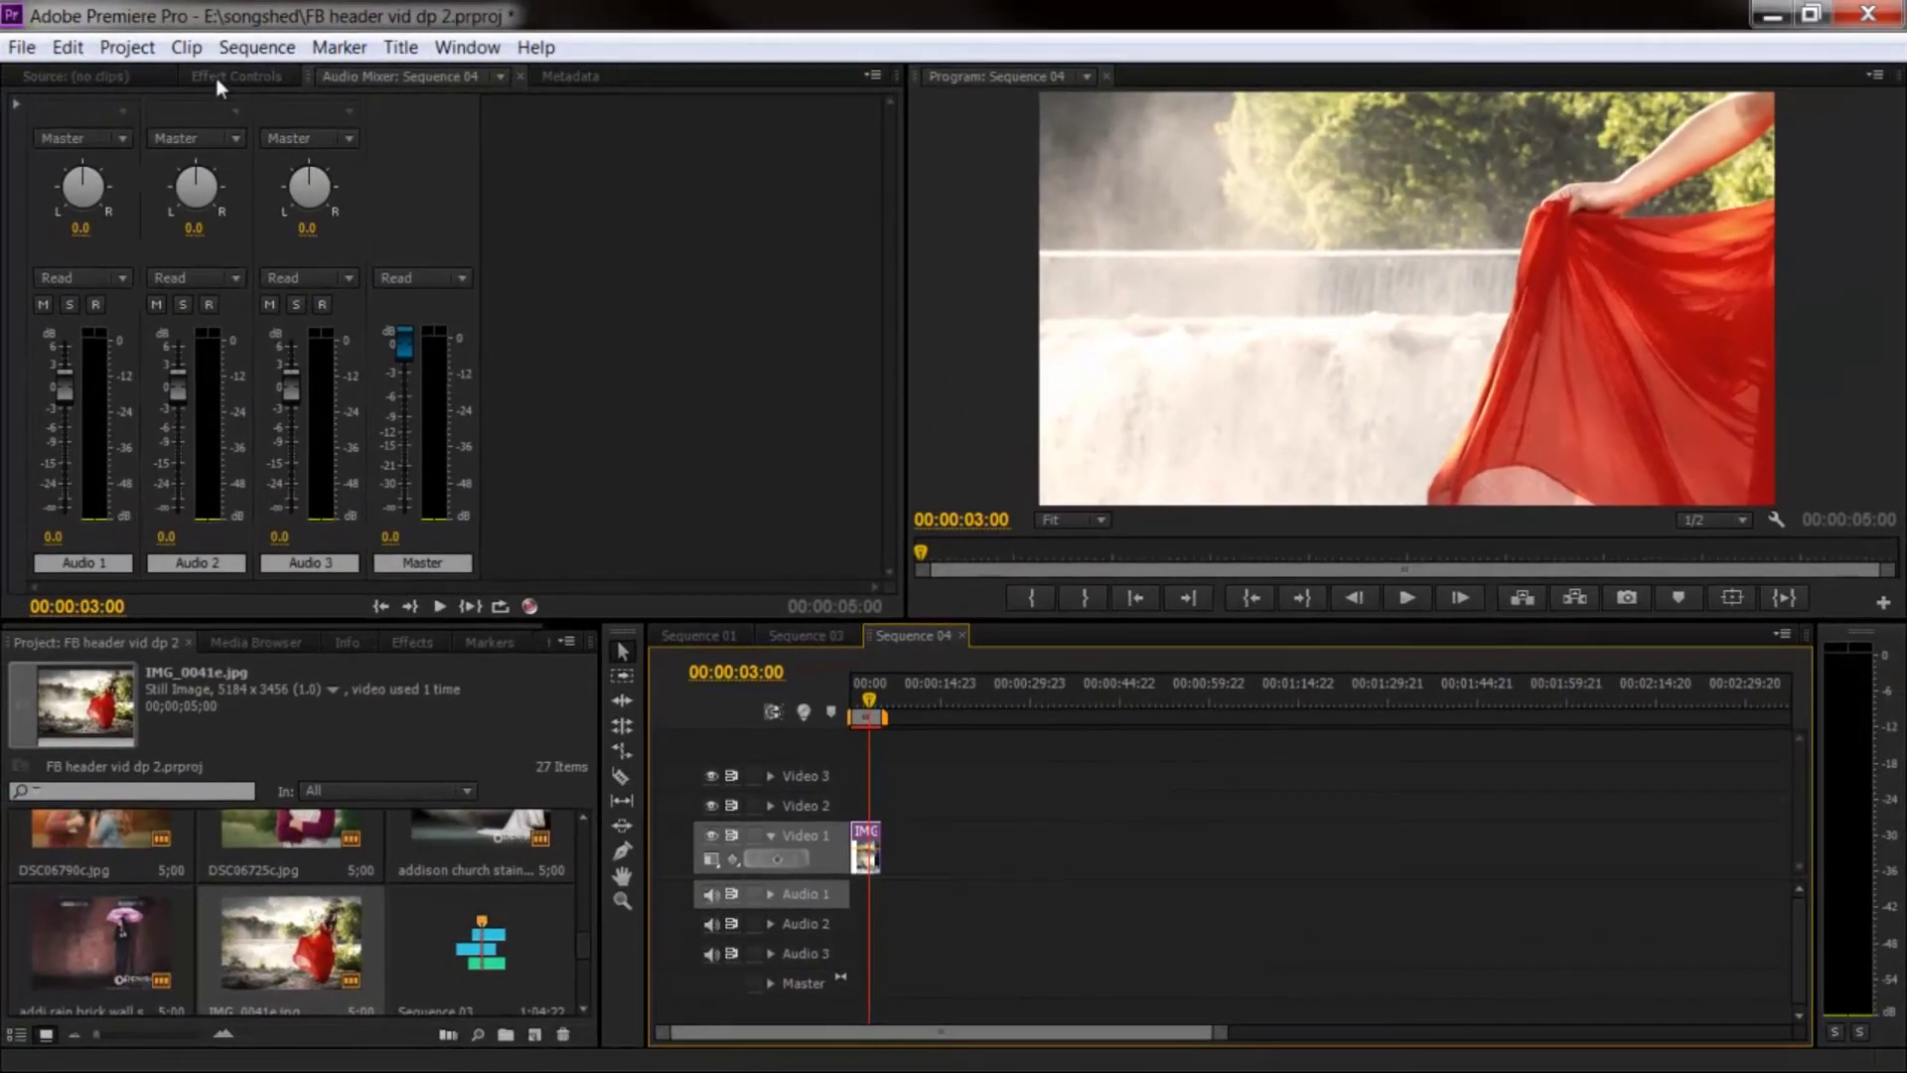
left_click(84, 79)
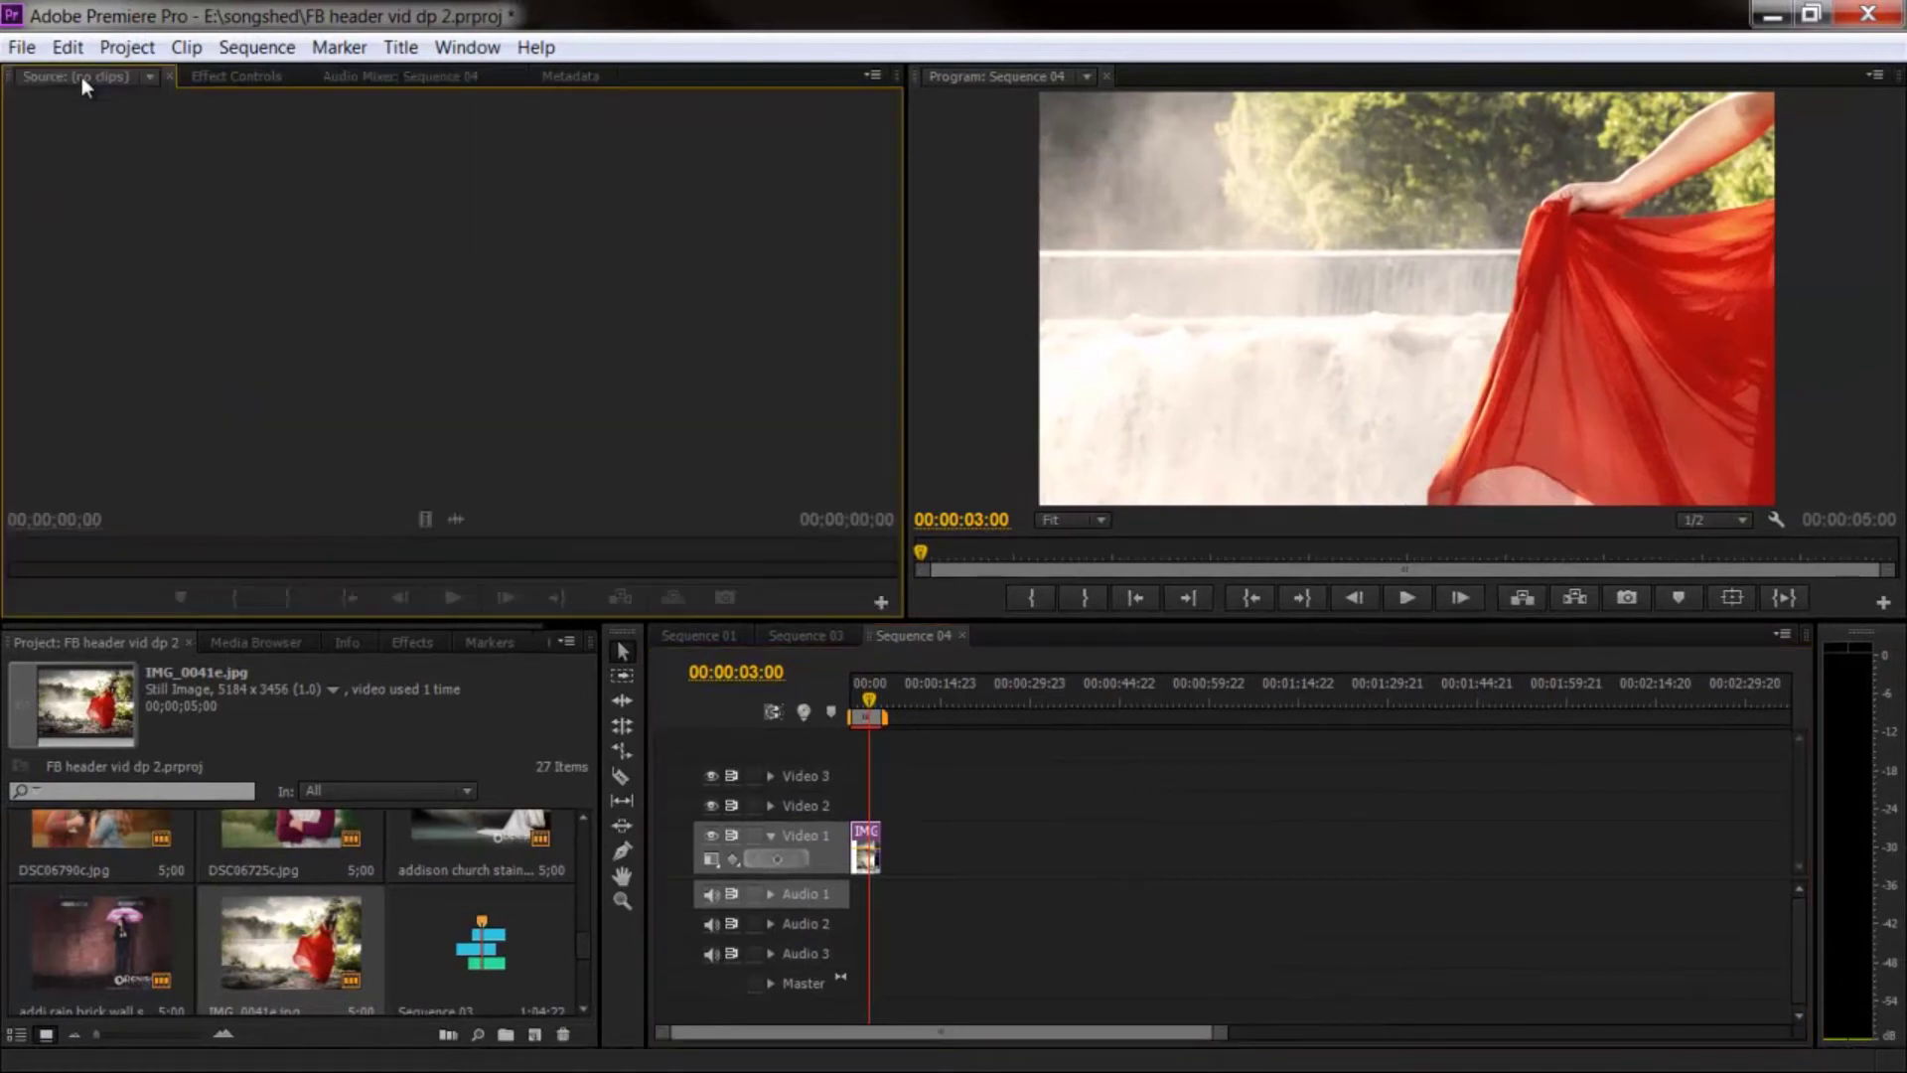
left_click(867, 852)
left_click(204, 75)
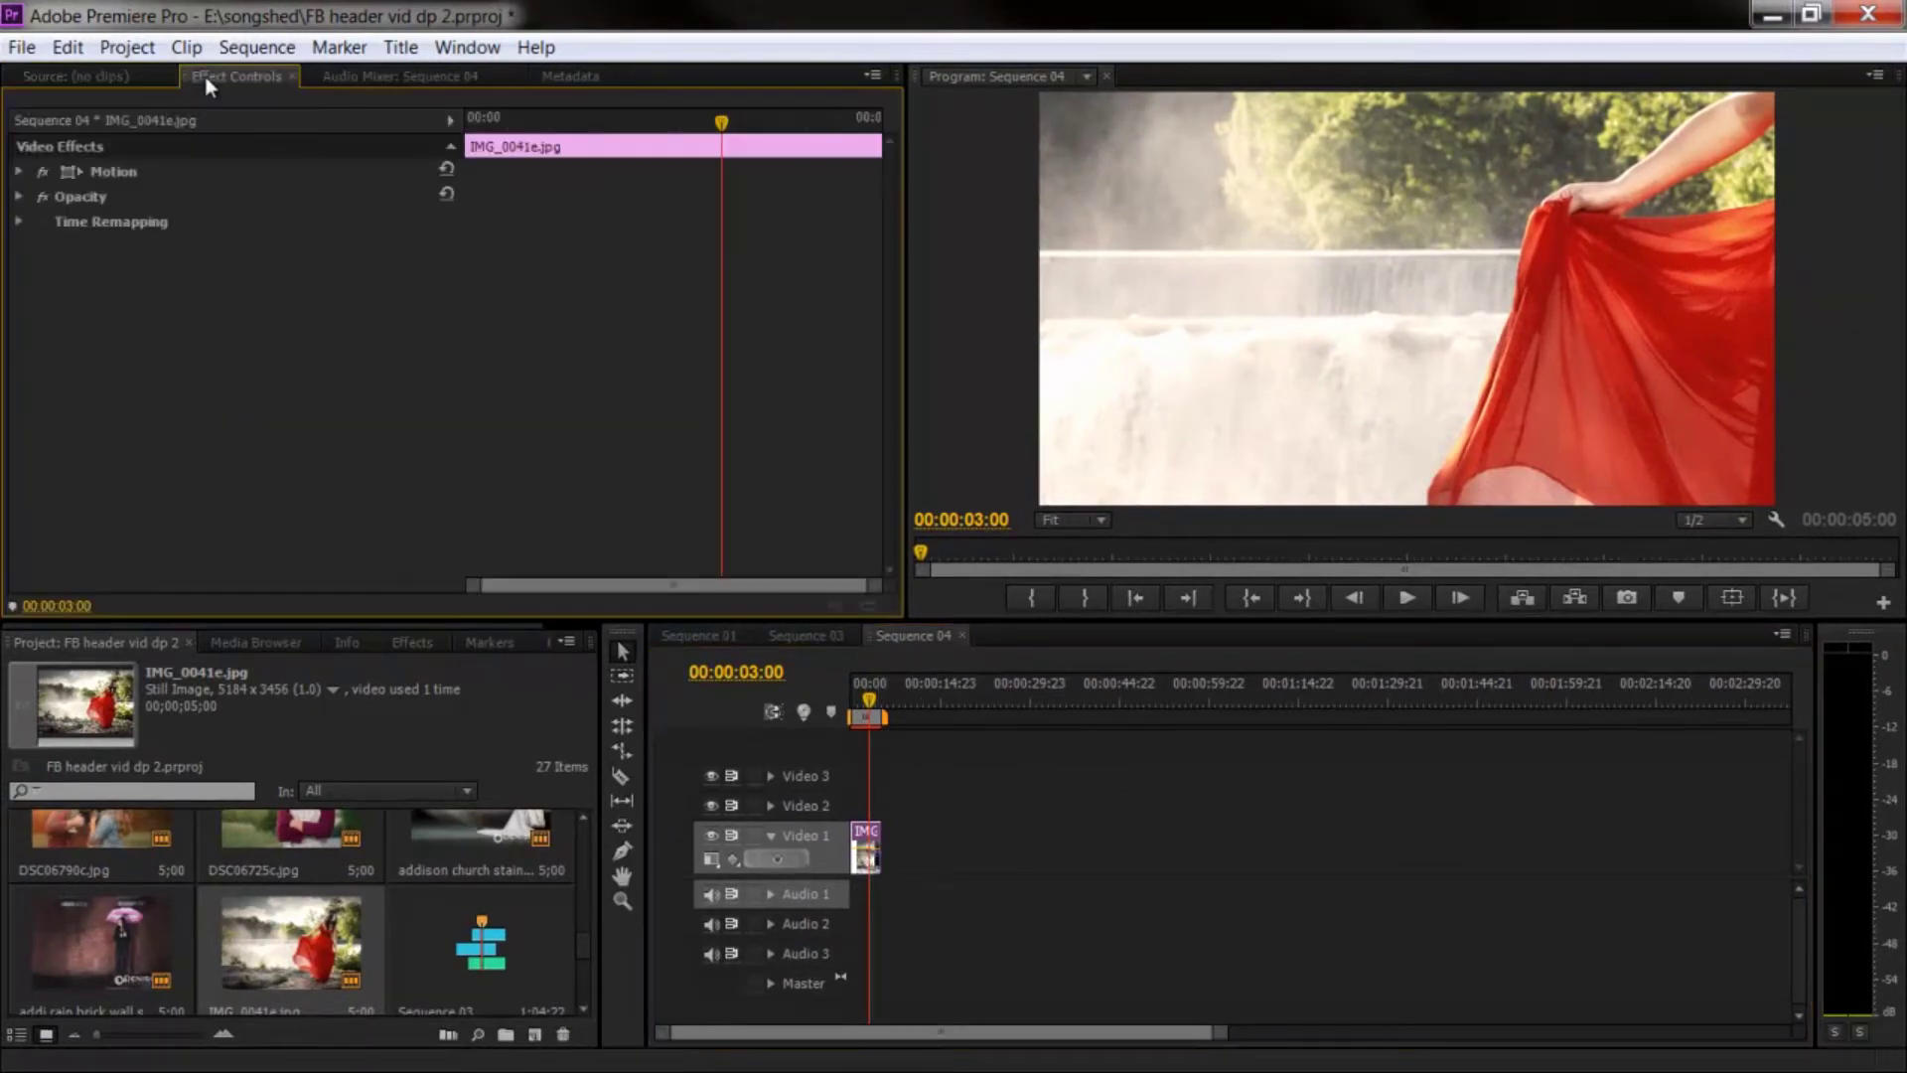
left_click(18, 171)
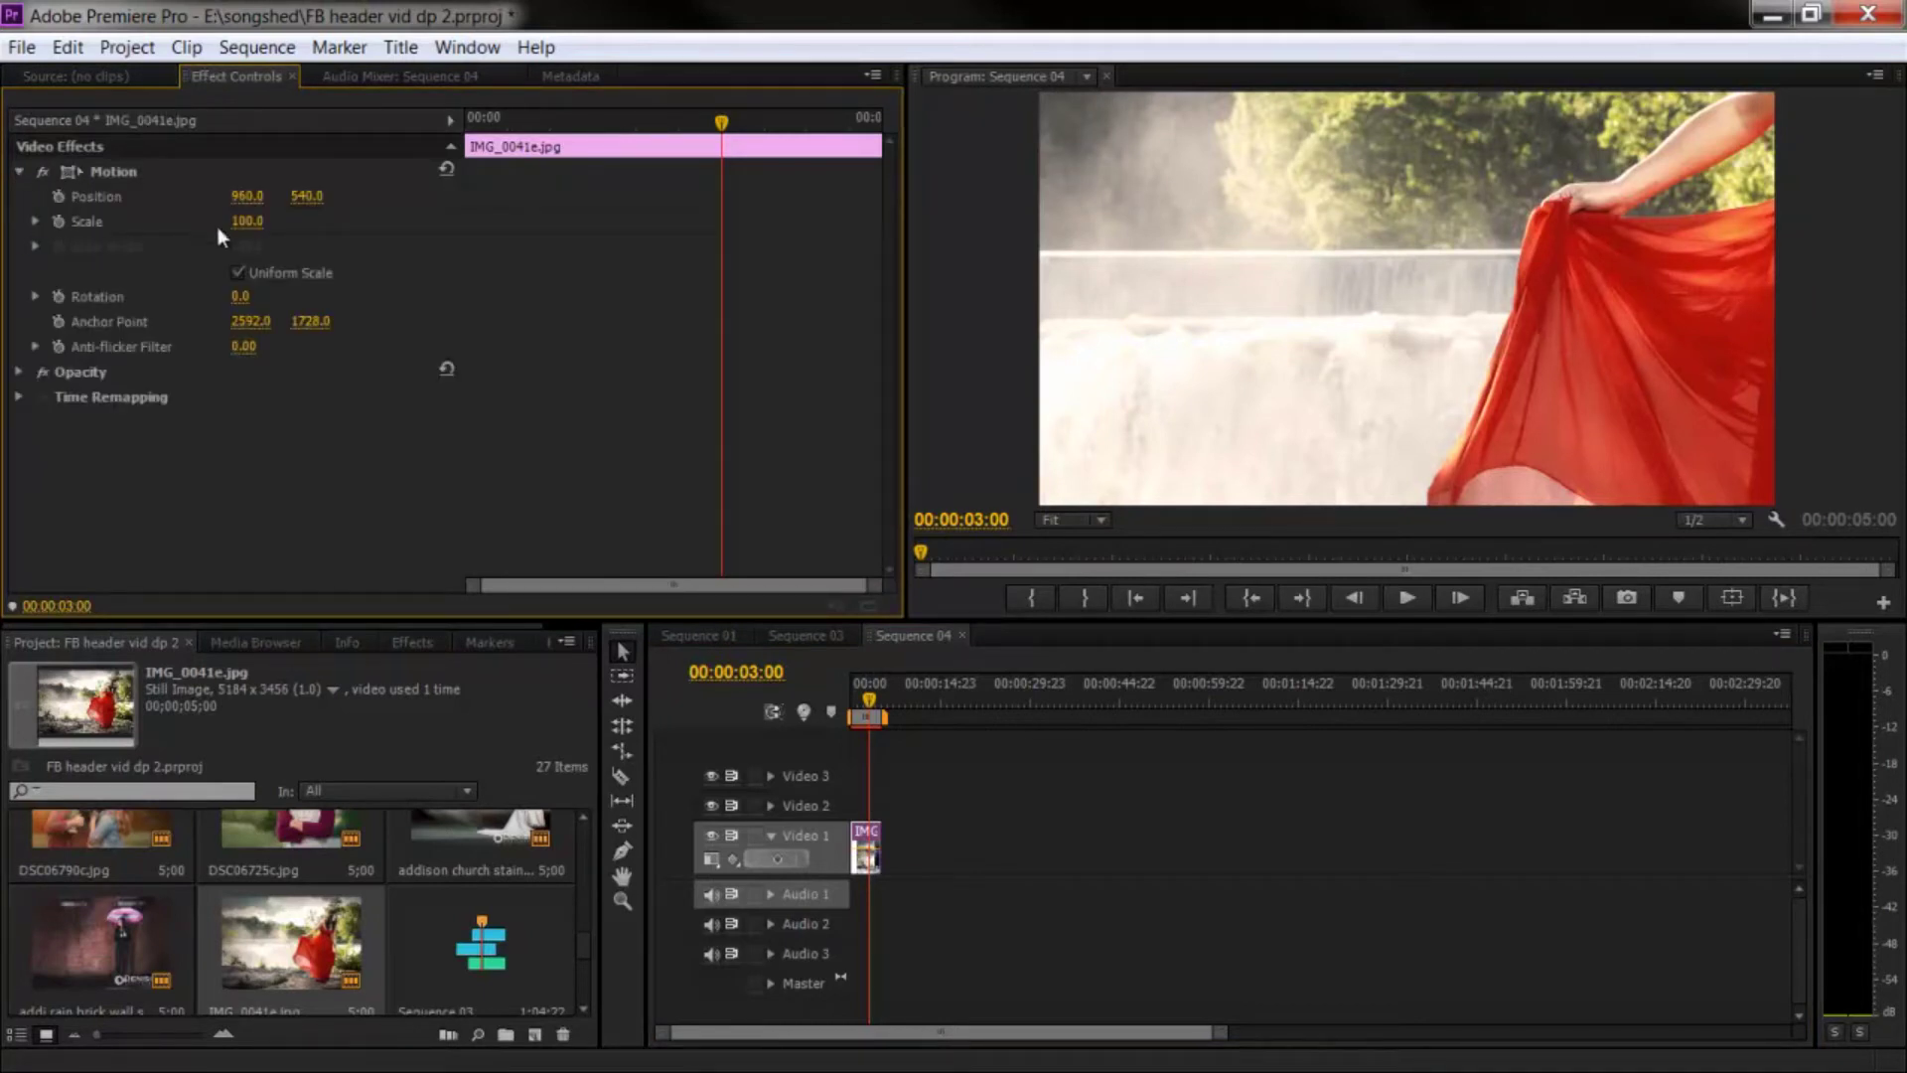
mouse_move(239, 232)
left_mouse_down()
mouse_move(158, 260)
mouse_move(261, 222)
left_mouse_up()
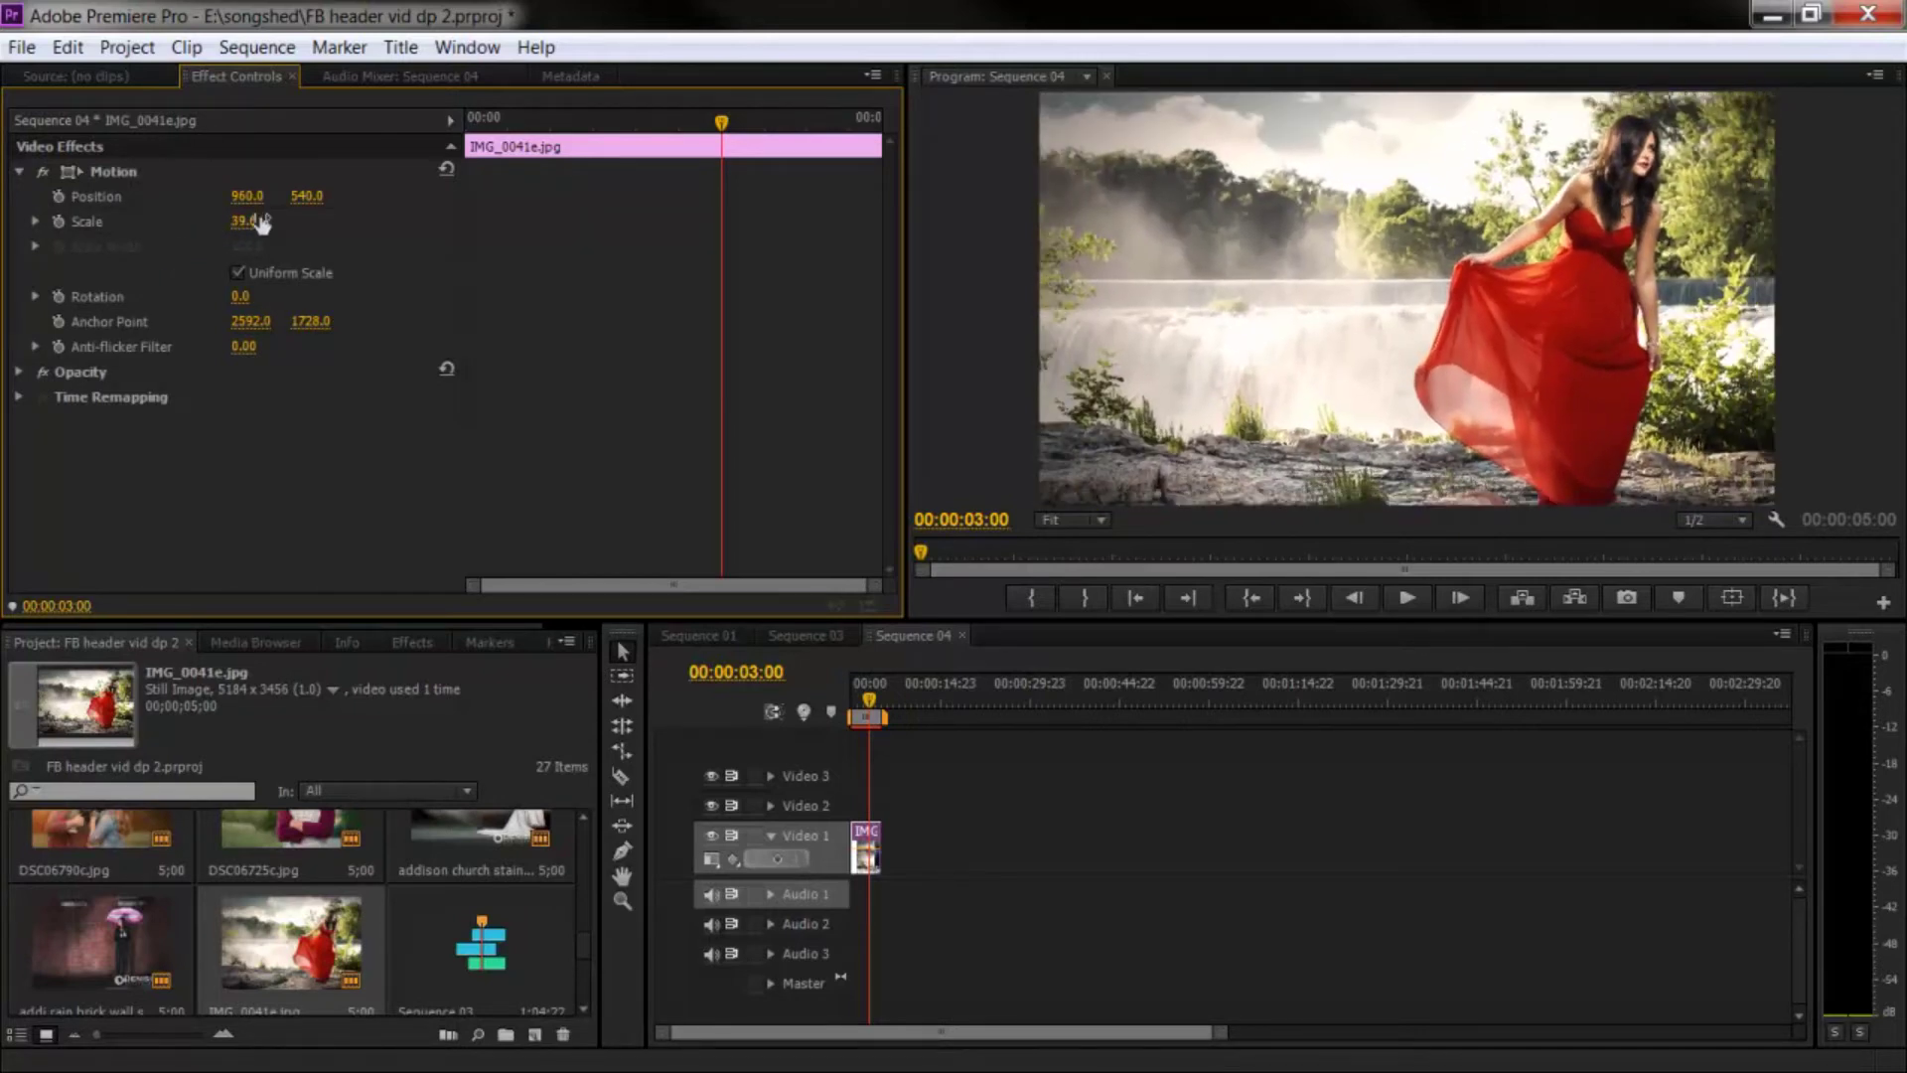
Add starting Position and Scale keyframes for the IMG_0041e.jpg clip at 00:00:00:00.
left_click_drag(861, 702, 850, 707)
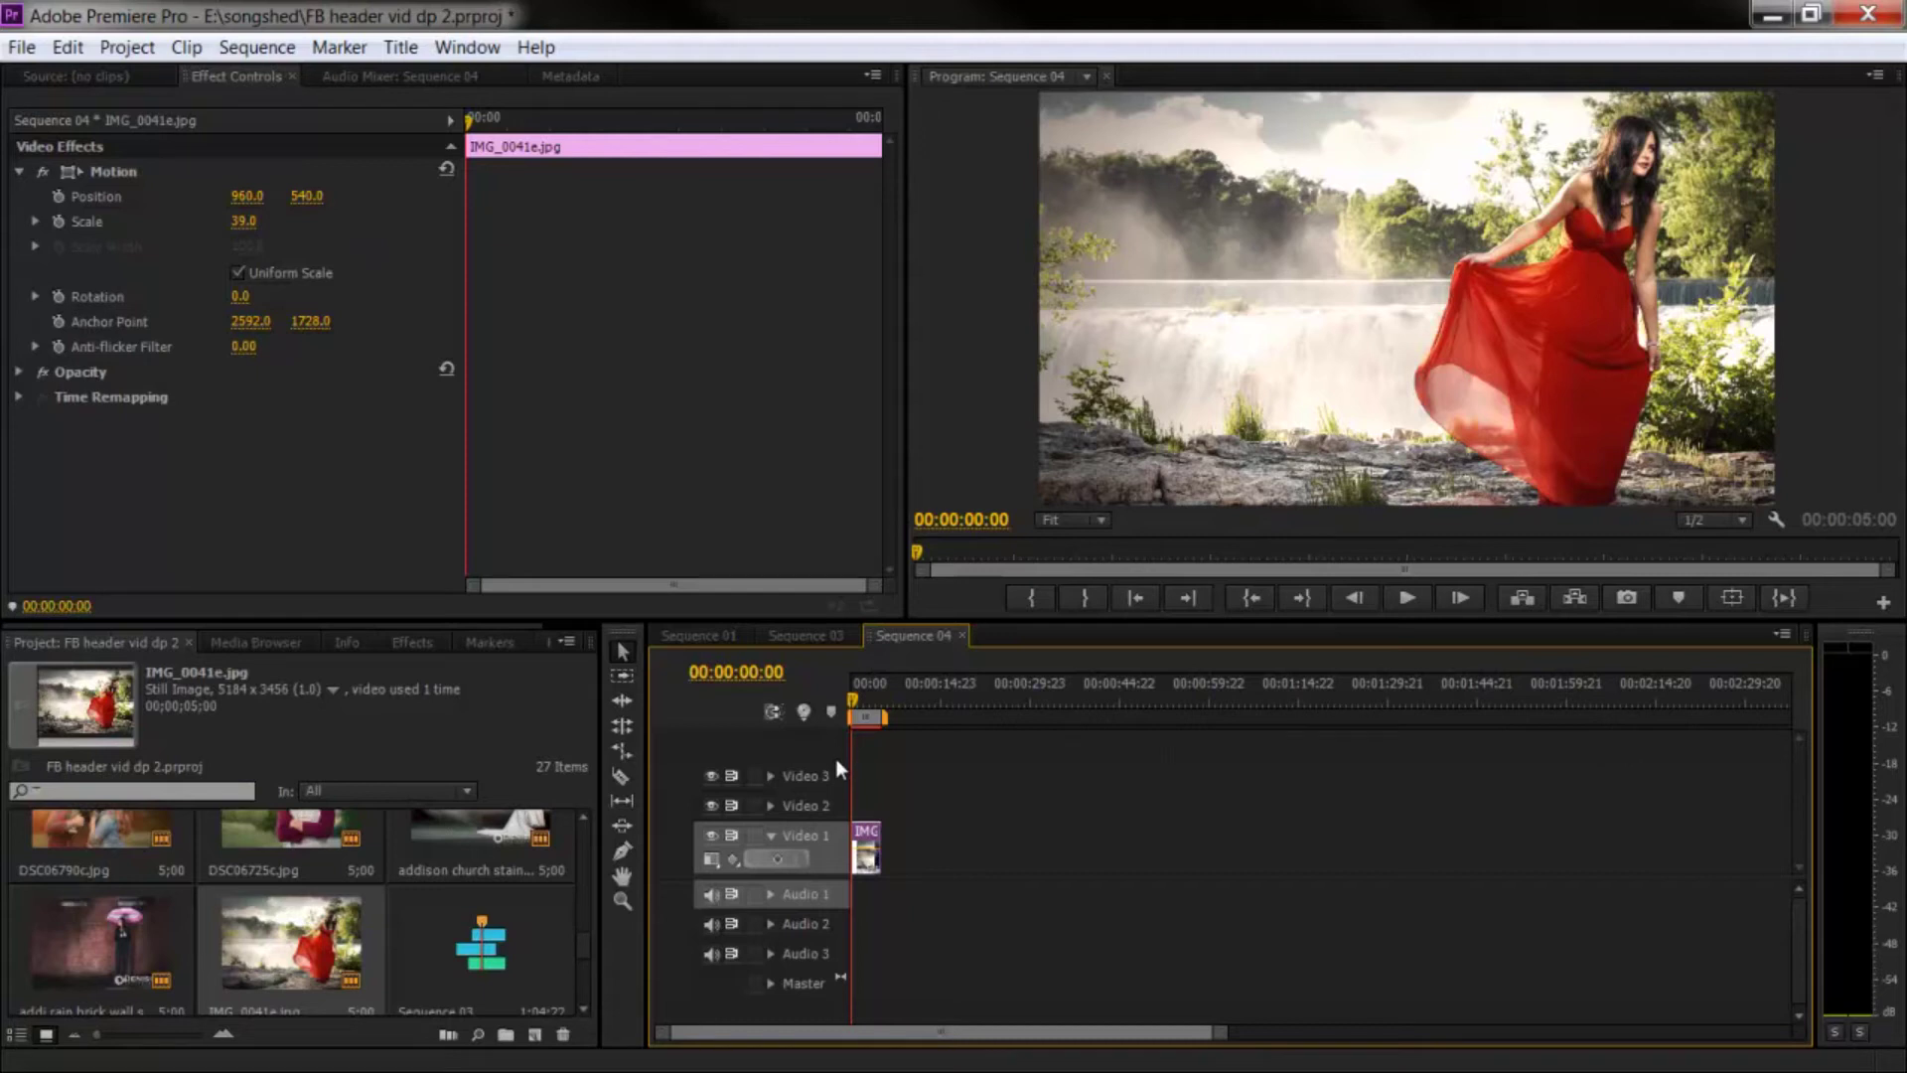
left_click(57, 195)
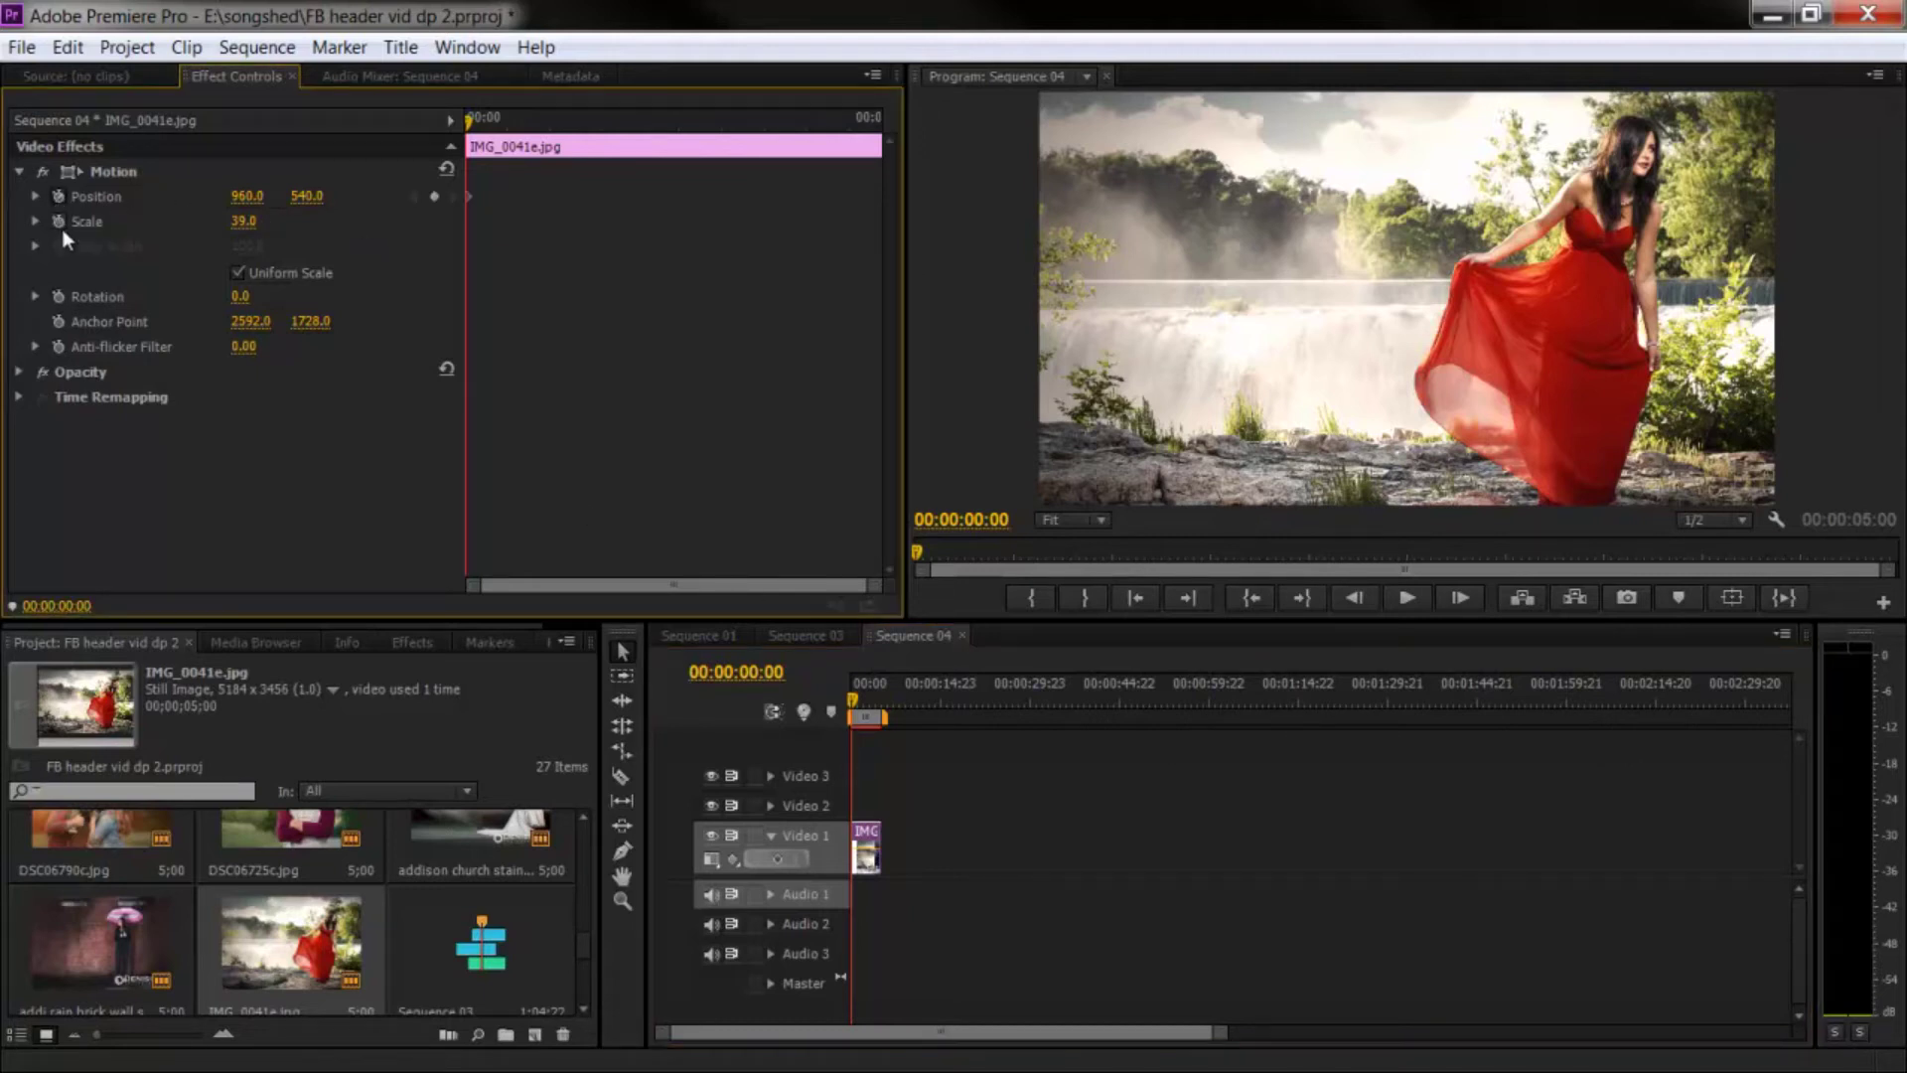
left_click(59, 220)
At 00:00:03:00, keyframe the clip's scale at 70 and its position at 538, 954 to zoom in on the woman.
left_click_drag(858, 695, 876, 691)
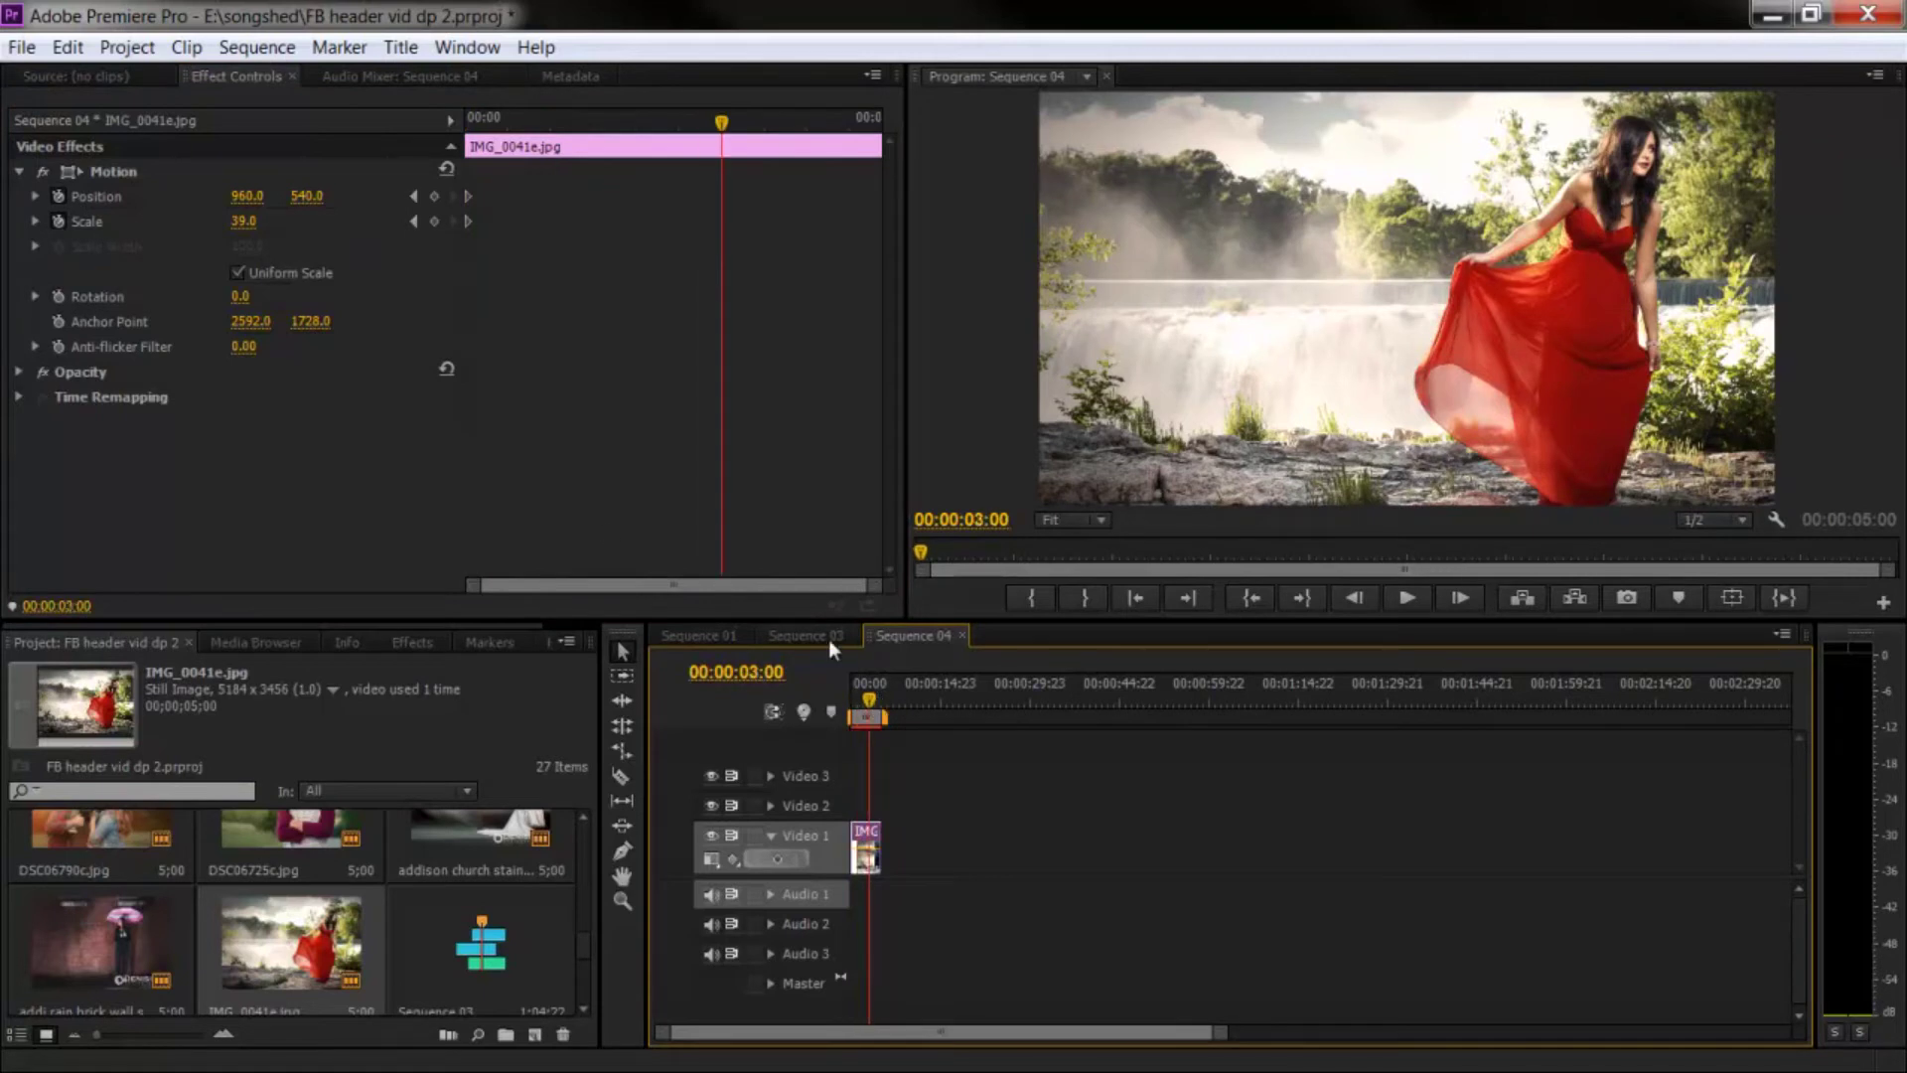
left_click_drag(239, 229, 213, 199)
left_click(247, 195)
type("710")
key("Return")
left_click_drag(246, 196, 161, 198)
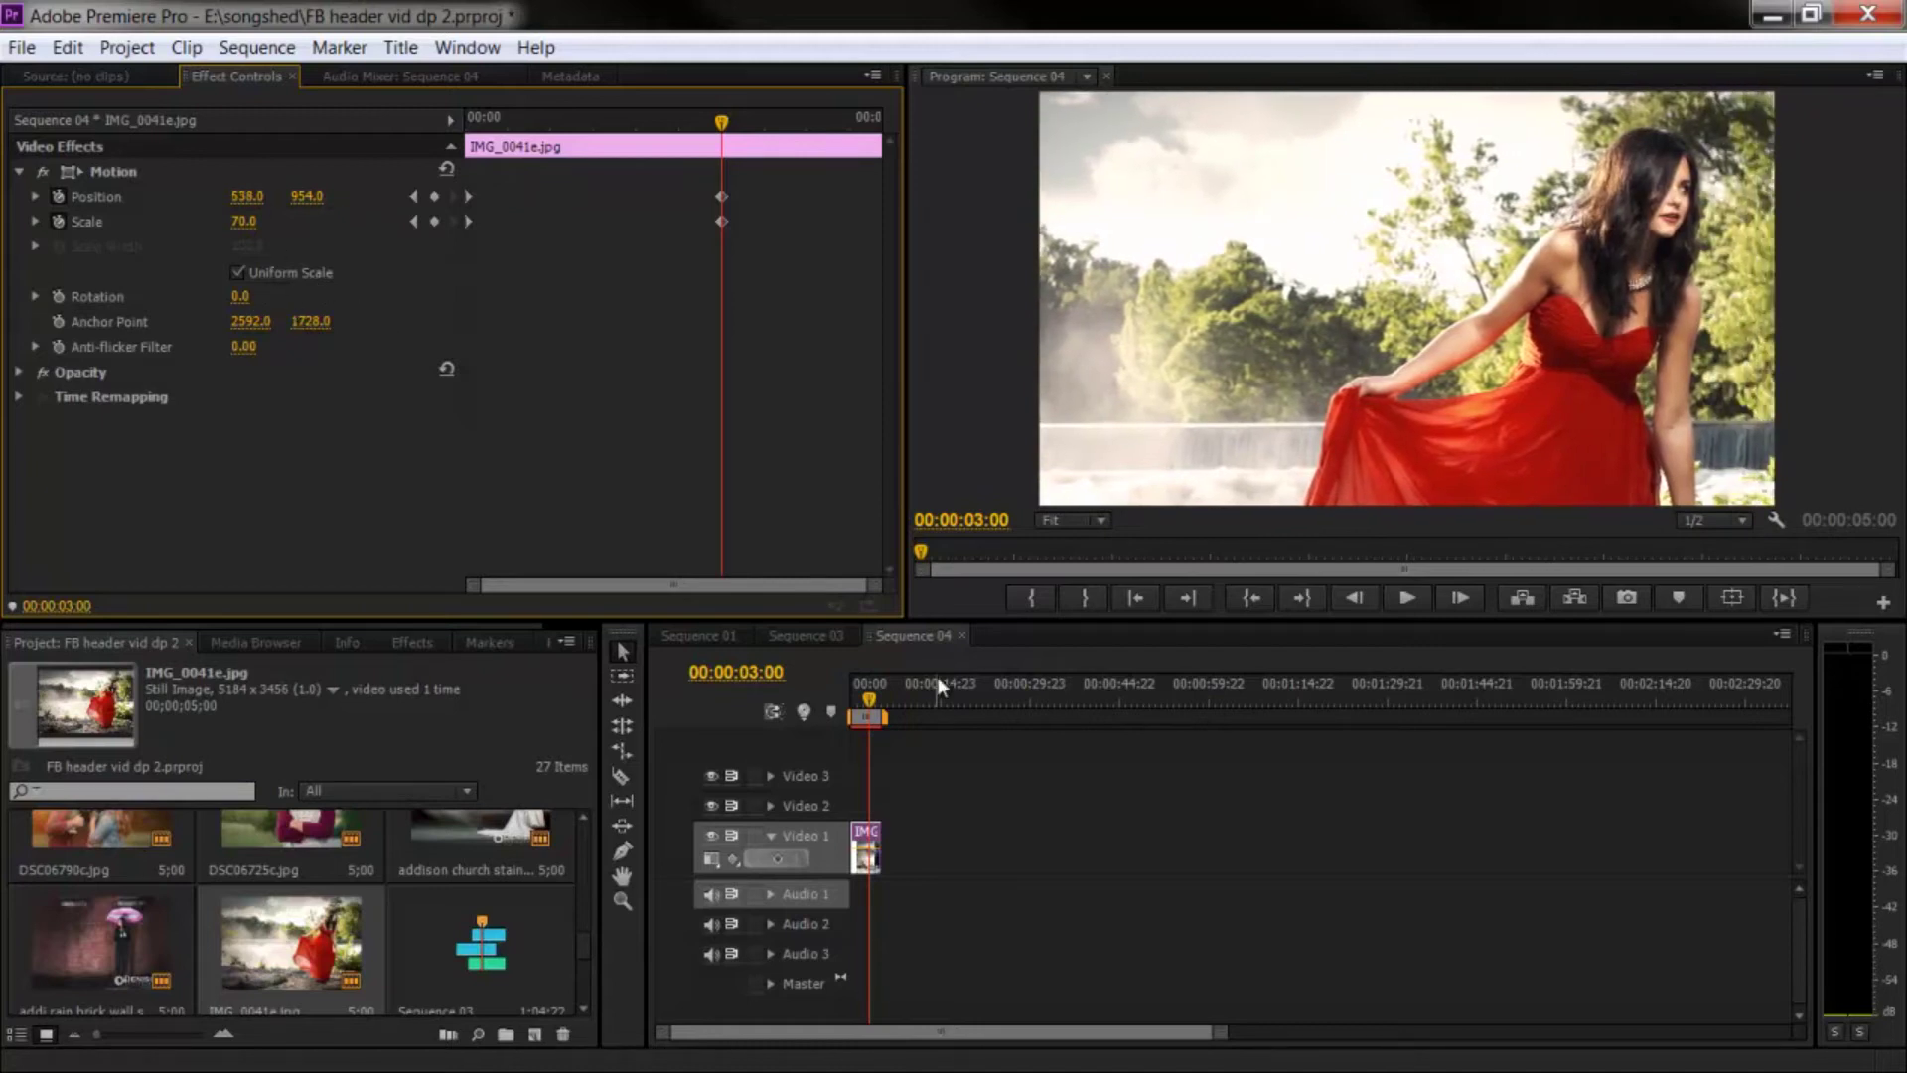
Play the sequence from the beginning to preview the zoom animation, stopping partway through the photo.
left_click(872, 696)
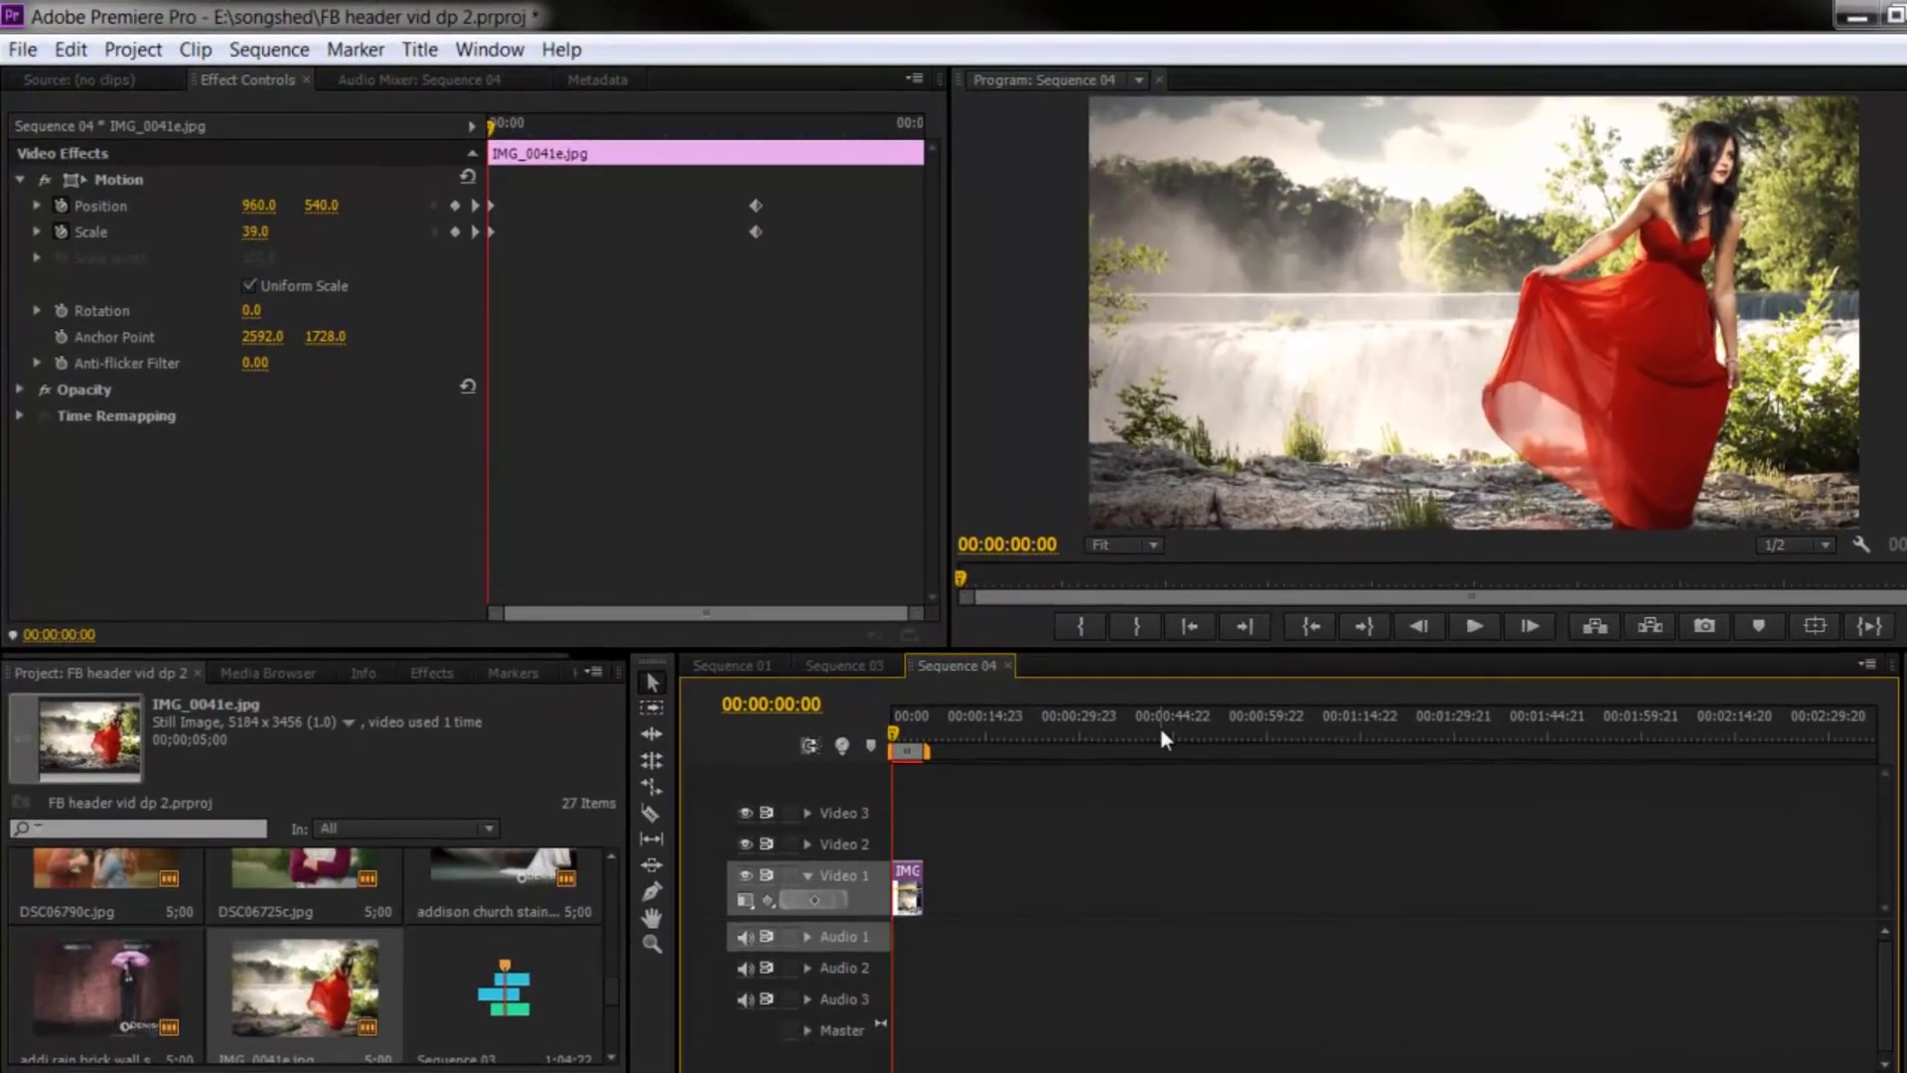
left_click(1476, 624)
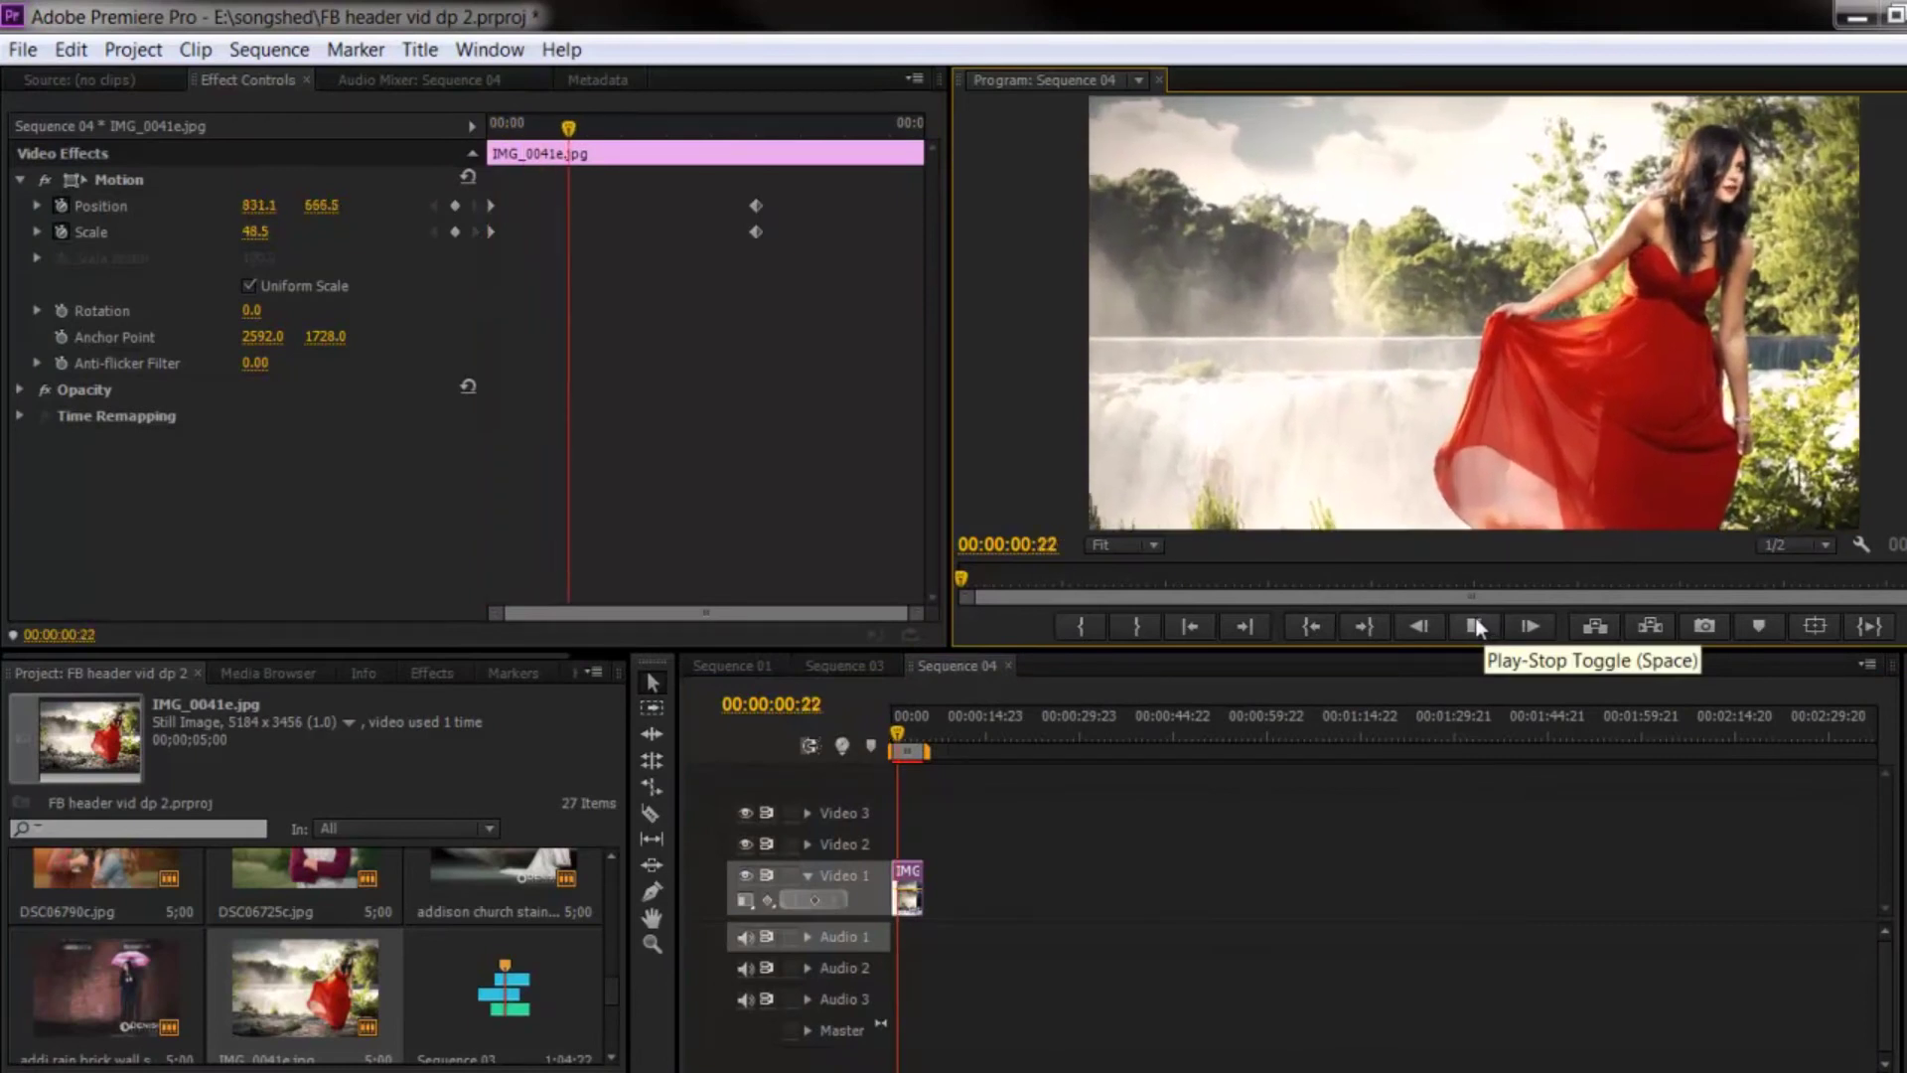
left_click(1475, 623)
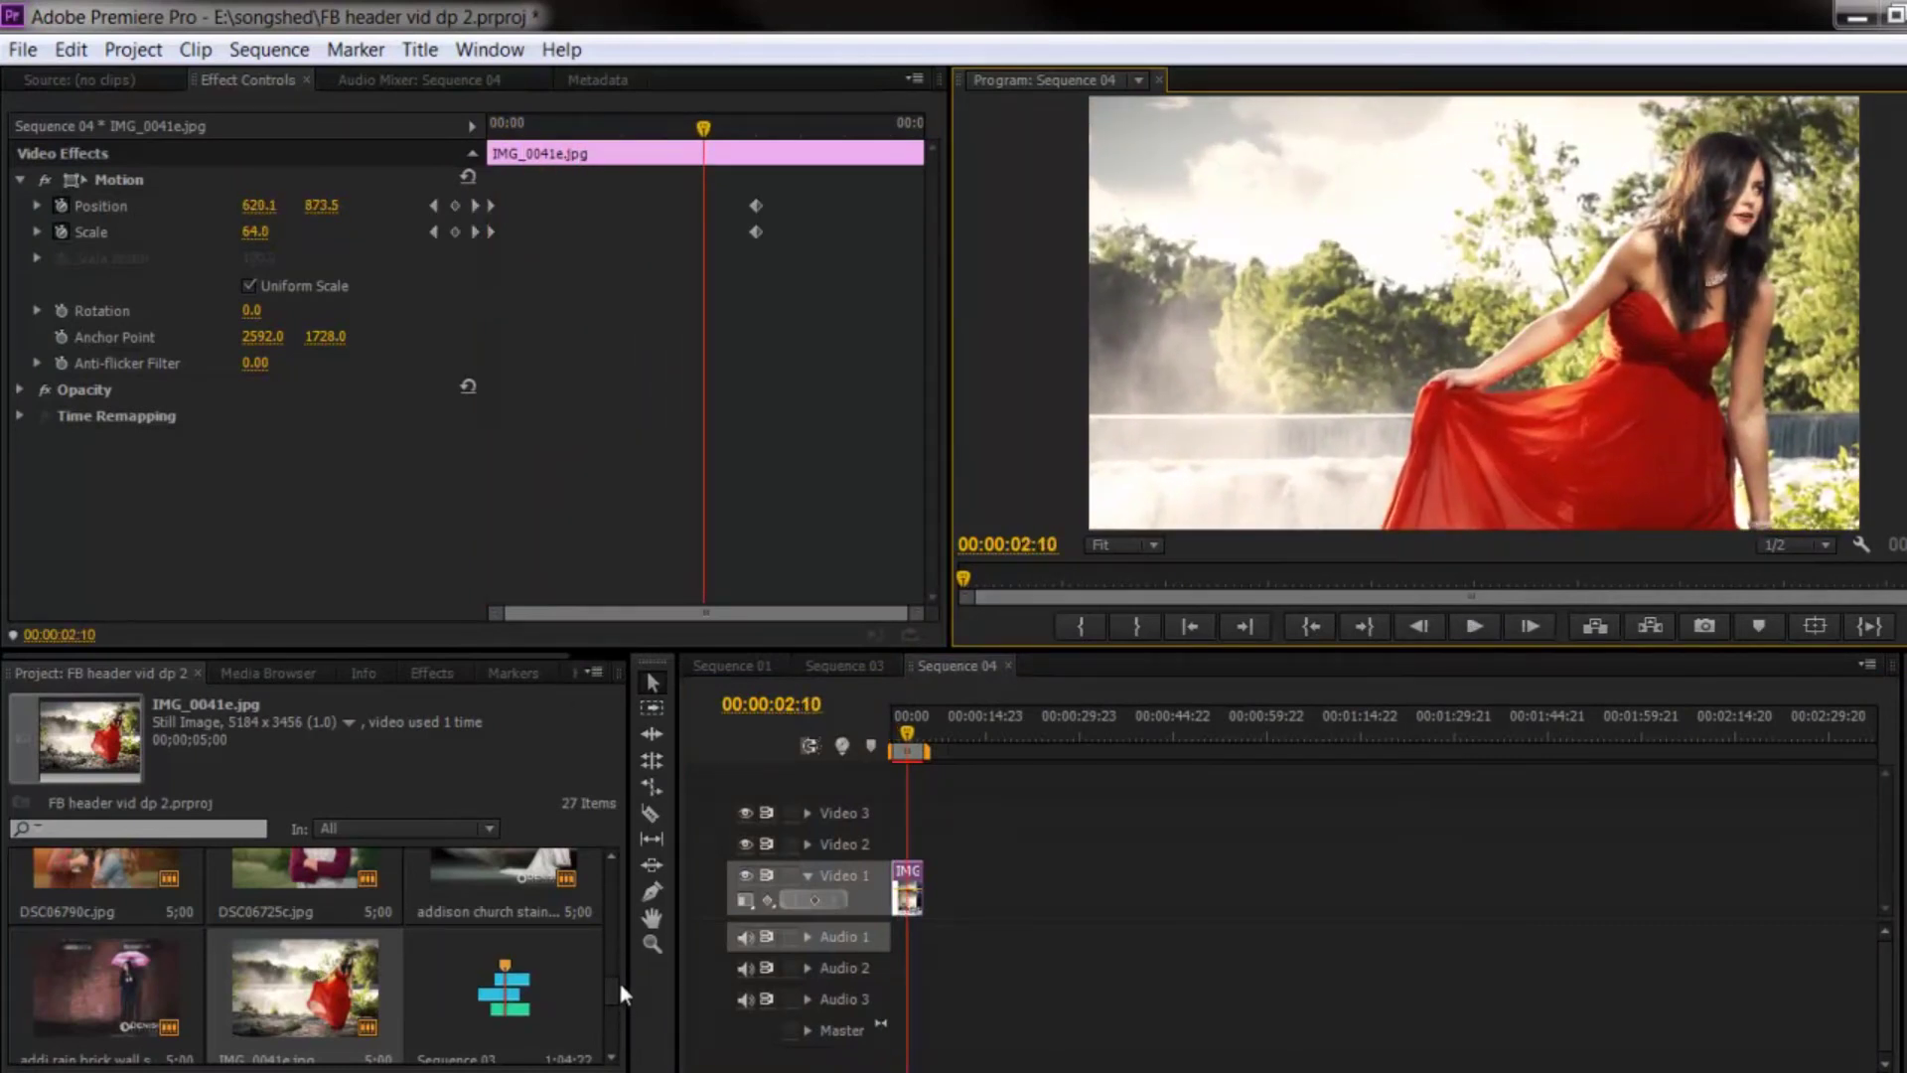
Place the umbrella and brick wall photo directly after the first clip on Video 1, scale it to frame size, and view it at 00:00:07:05.
left_click_drag(104, 988, 924, 931)
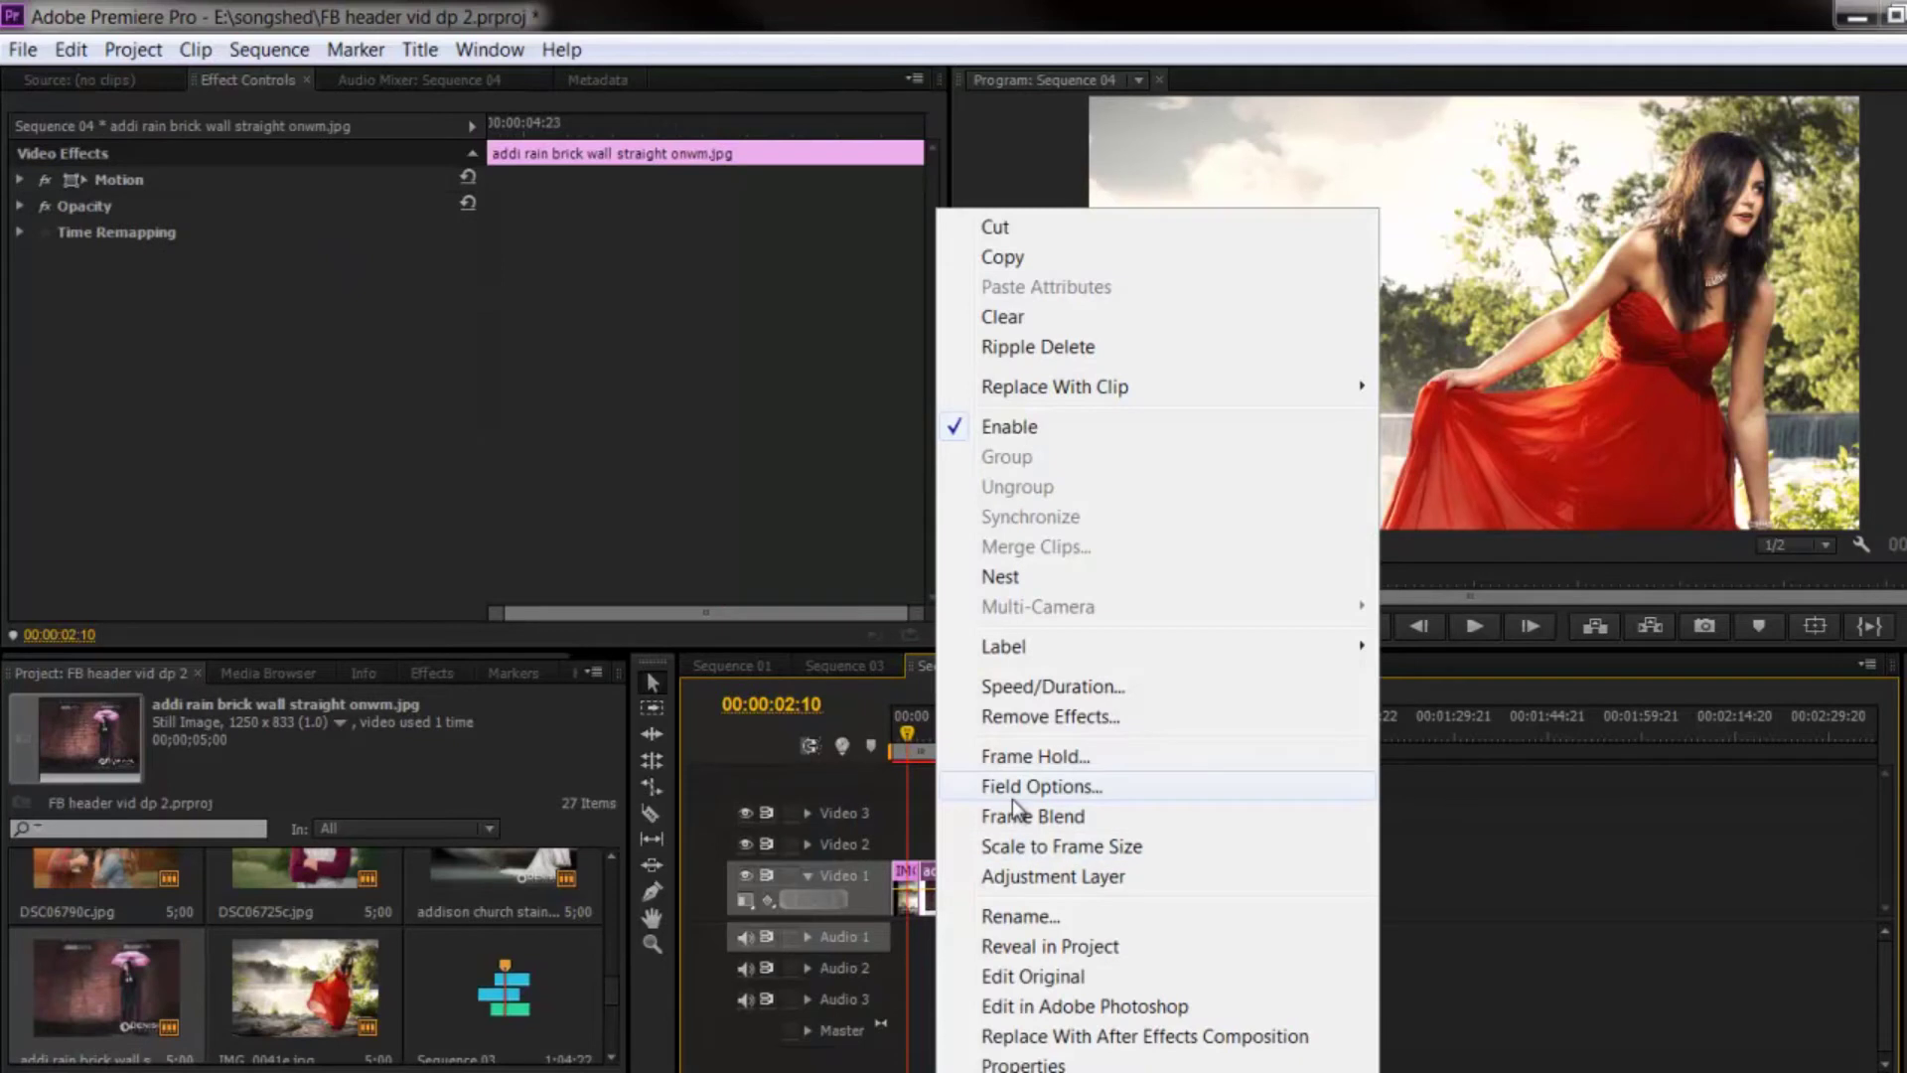
left_click(1009, 846)
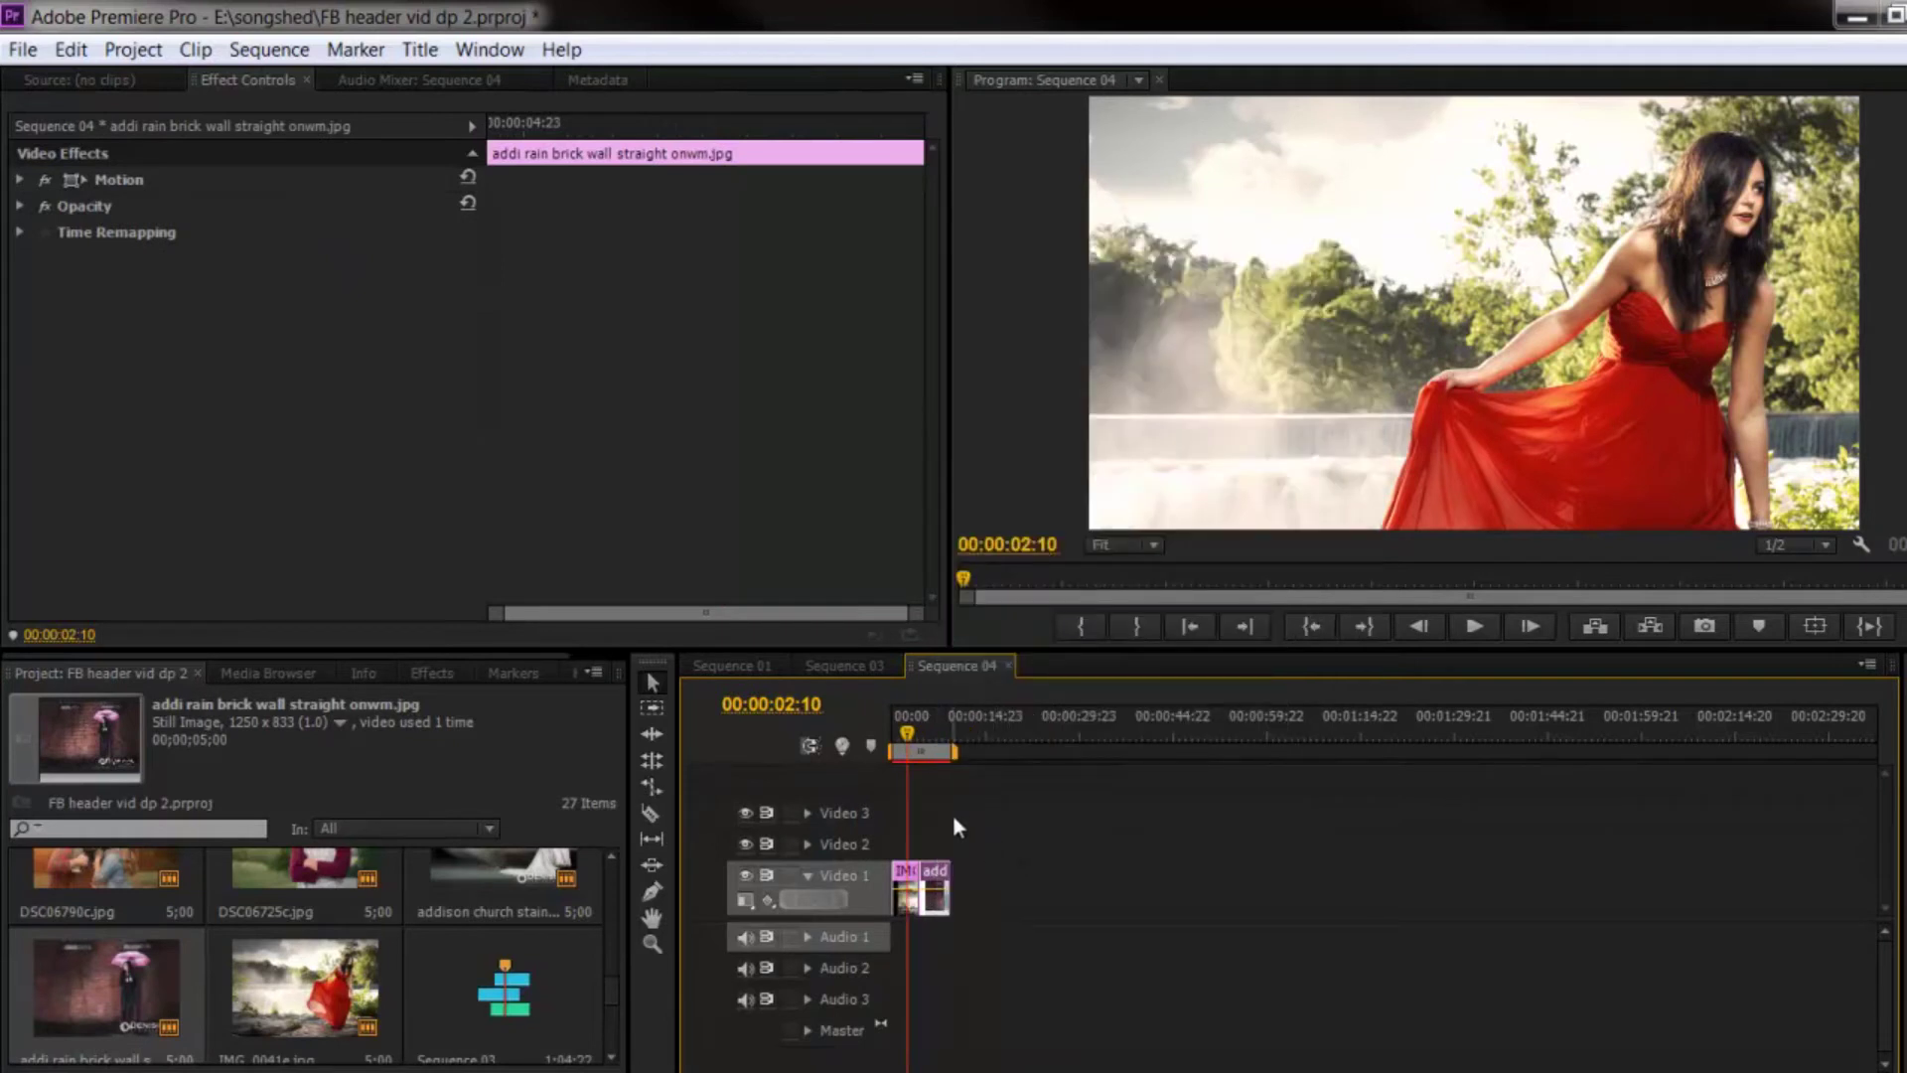
left_click_drag(934, 735, 938, 730)
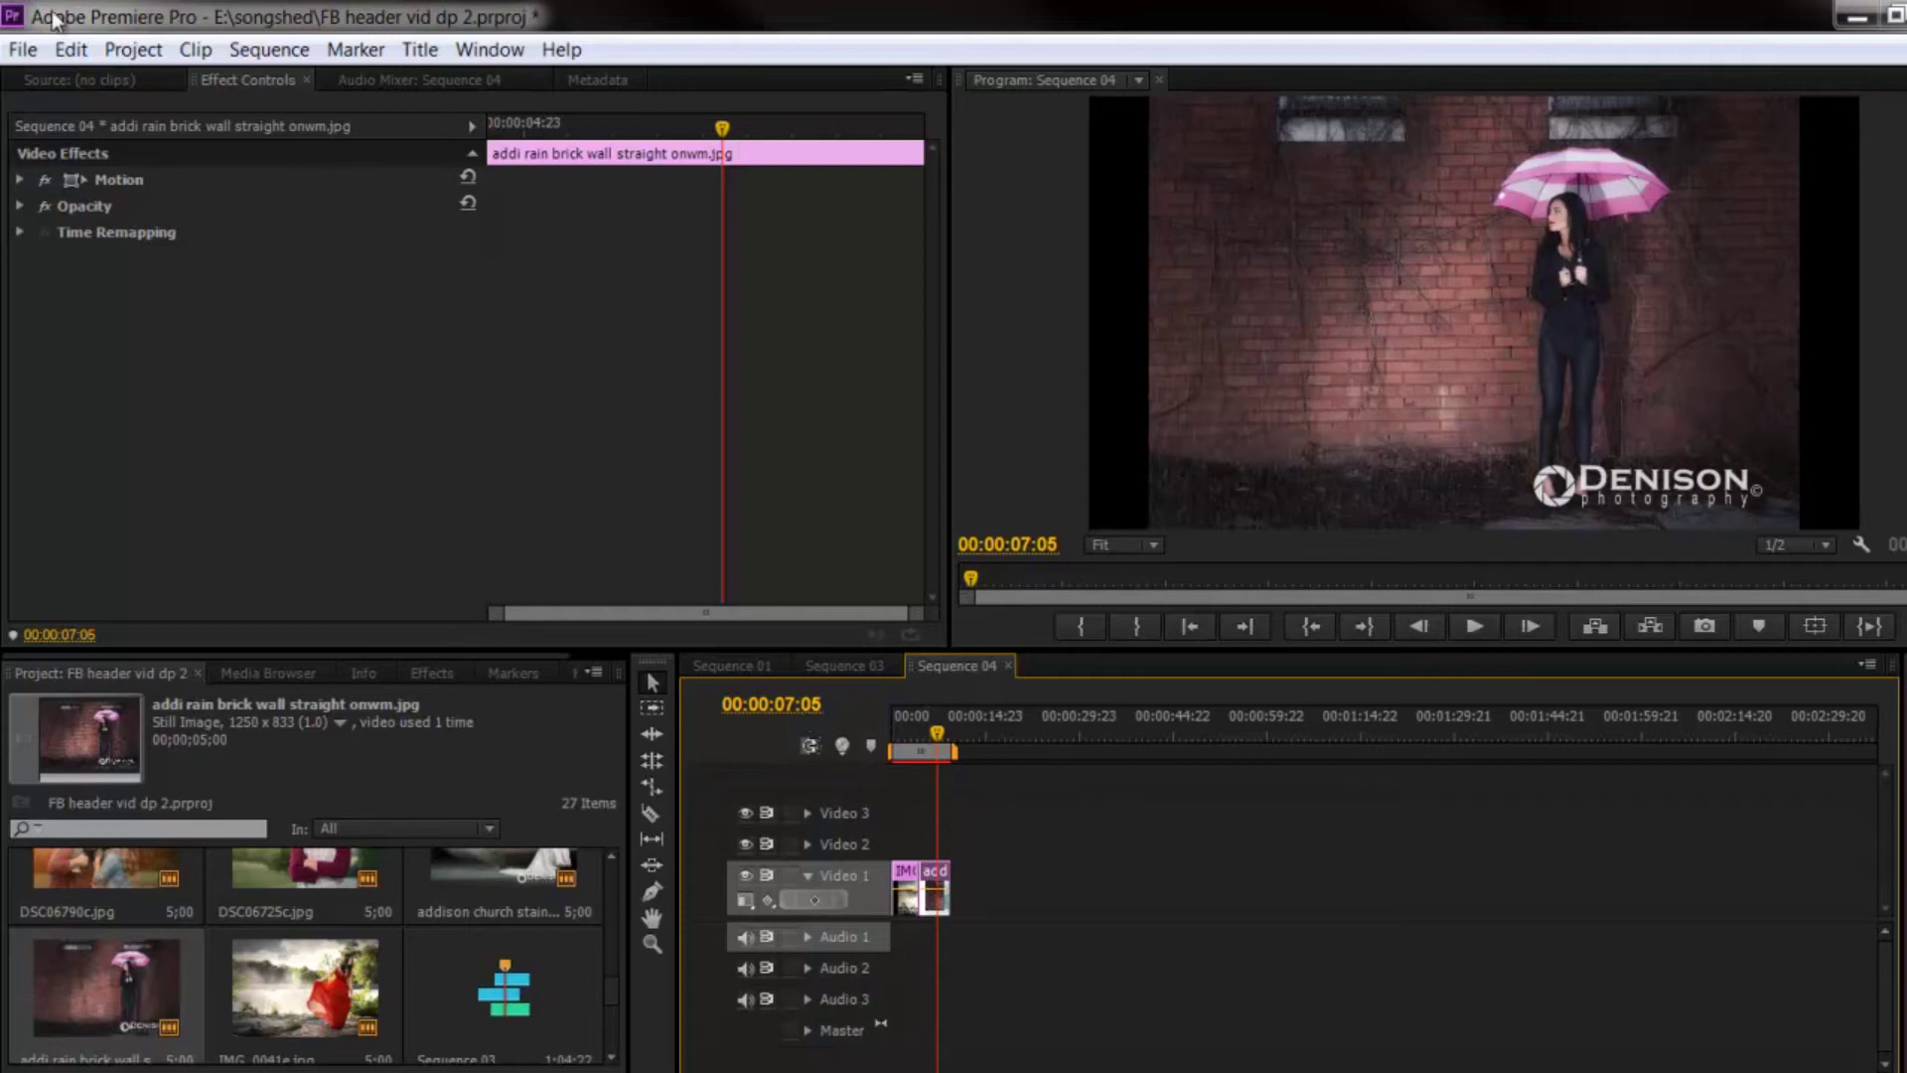
Undo the frame-size scaling of the umbrella clip to compare its original size, and reapply Scale to Frame Size.
left_click(71, 50)
left_click(111, 83)
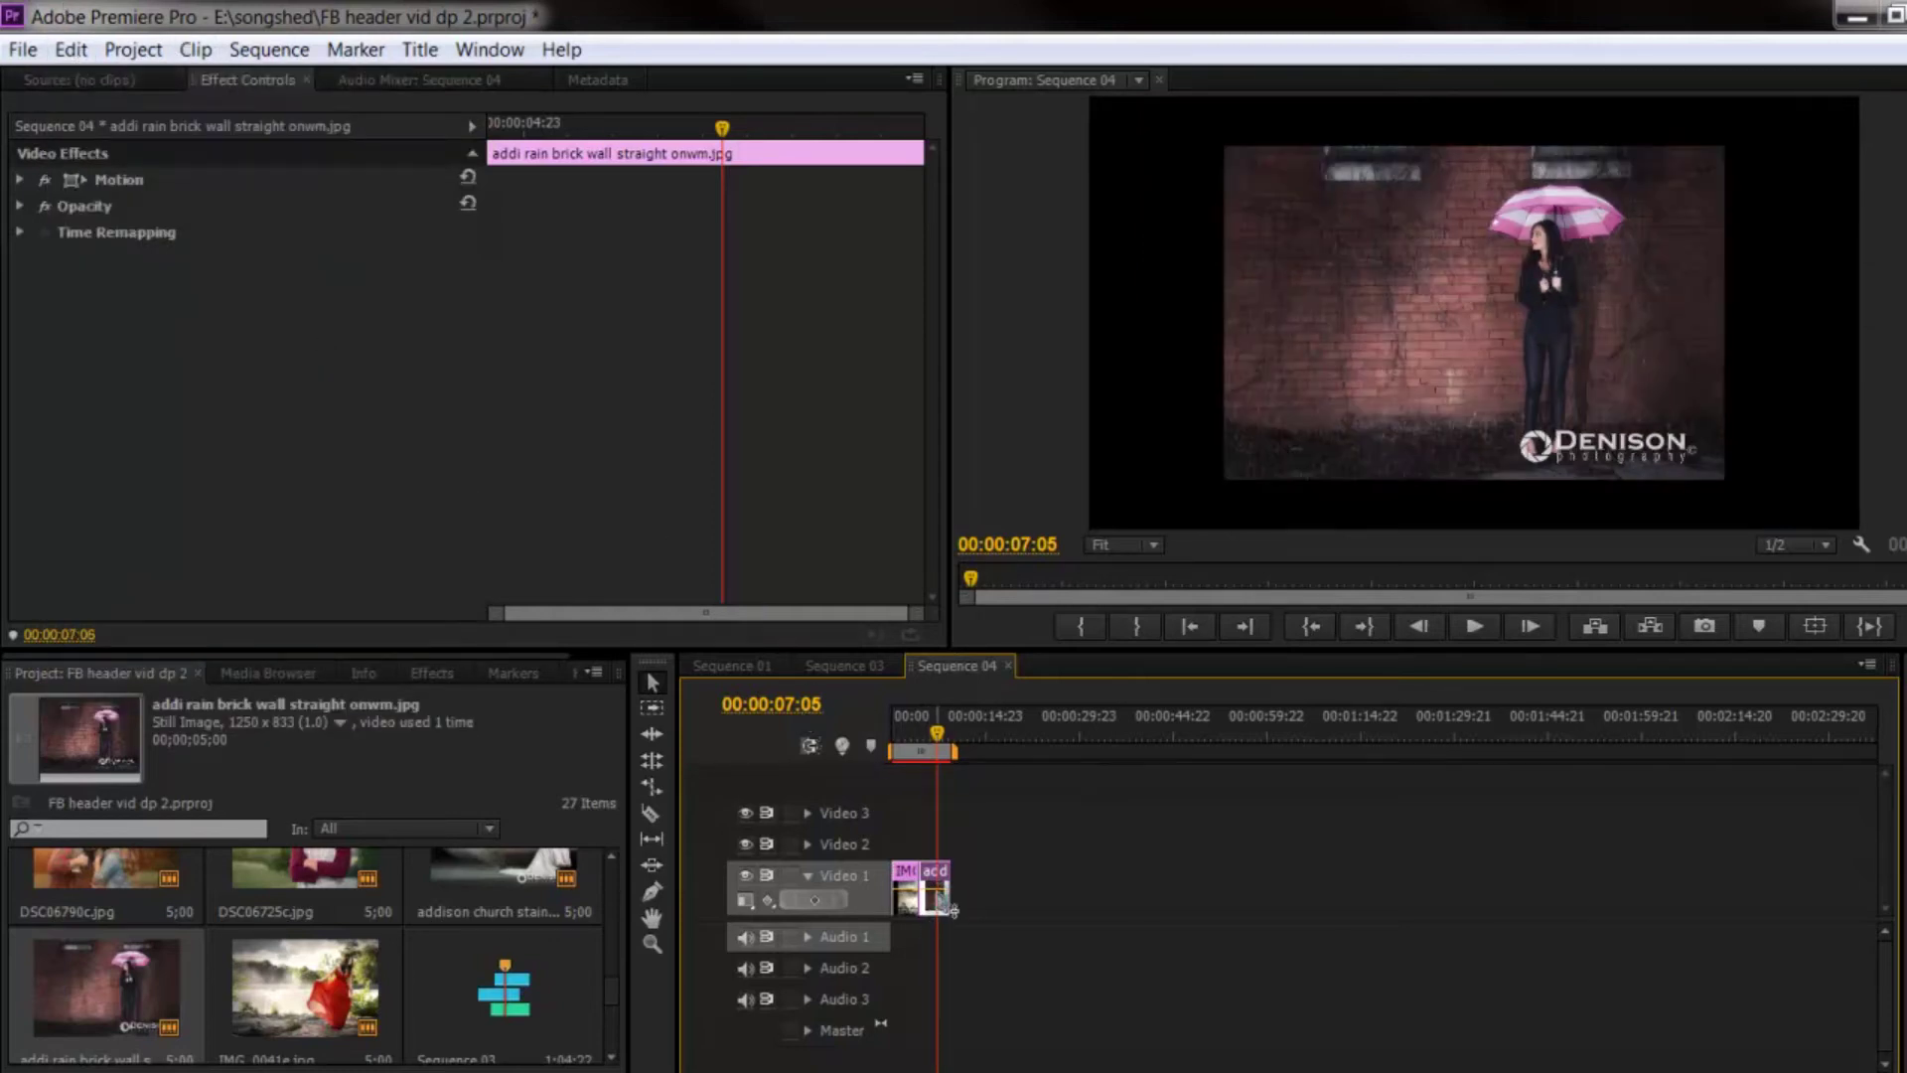
right_click(951, 909)
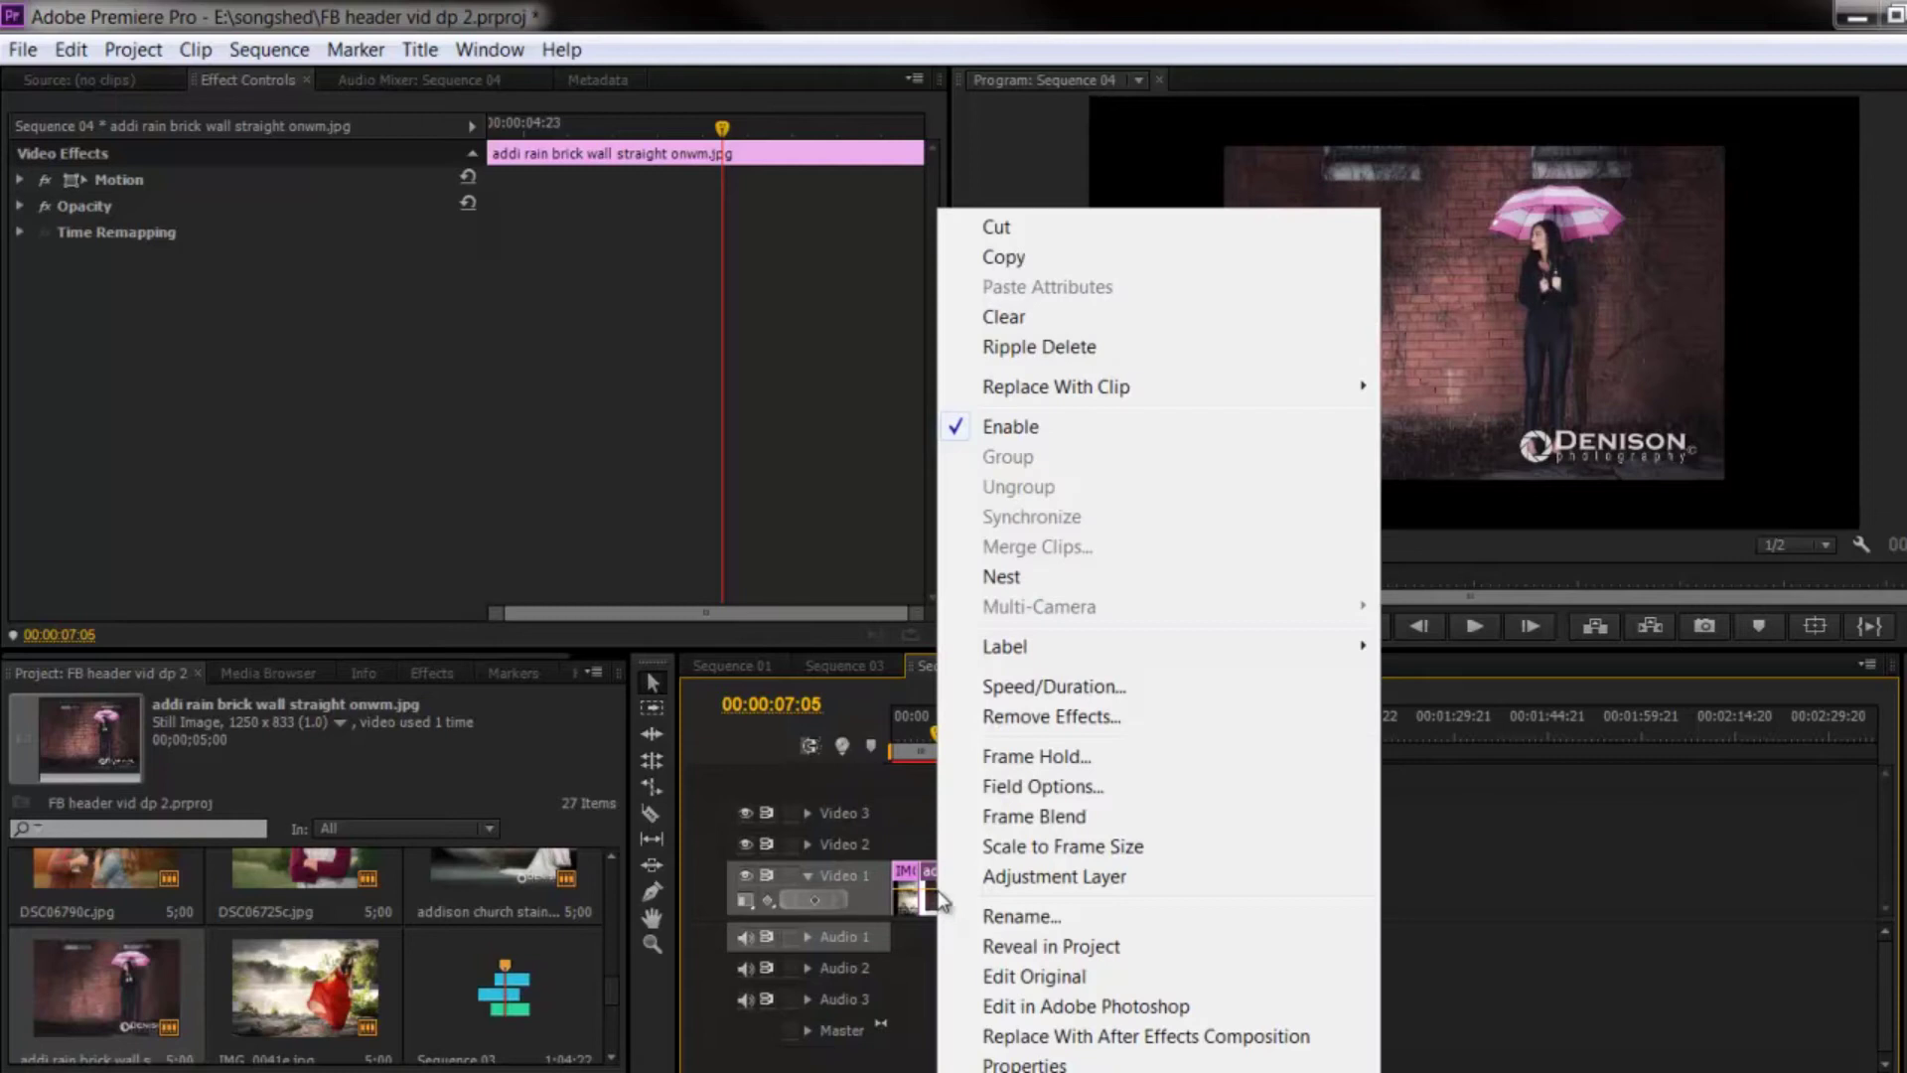
left_click(1039, 847)
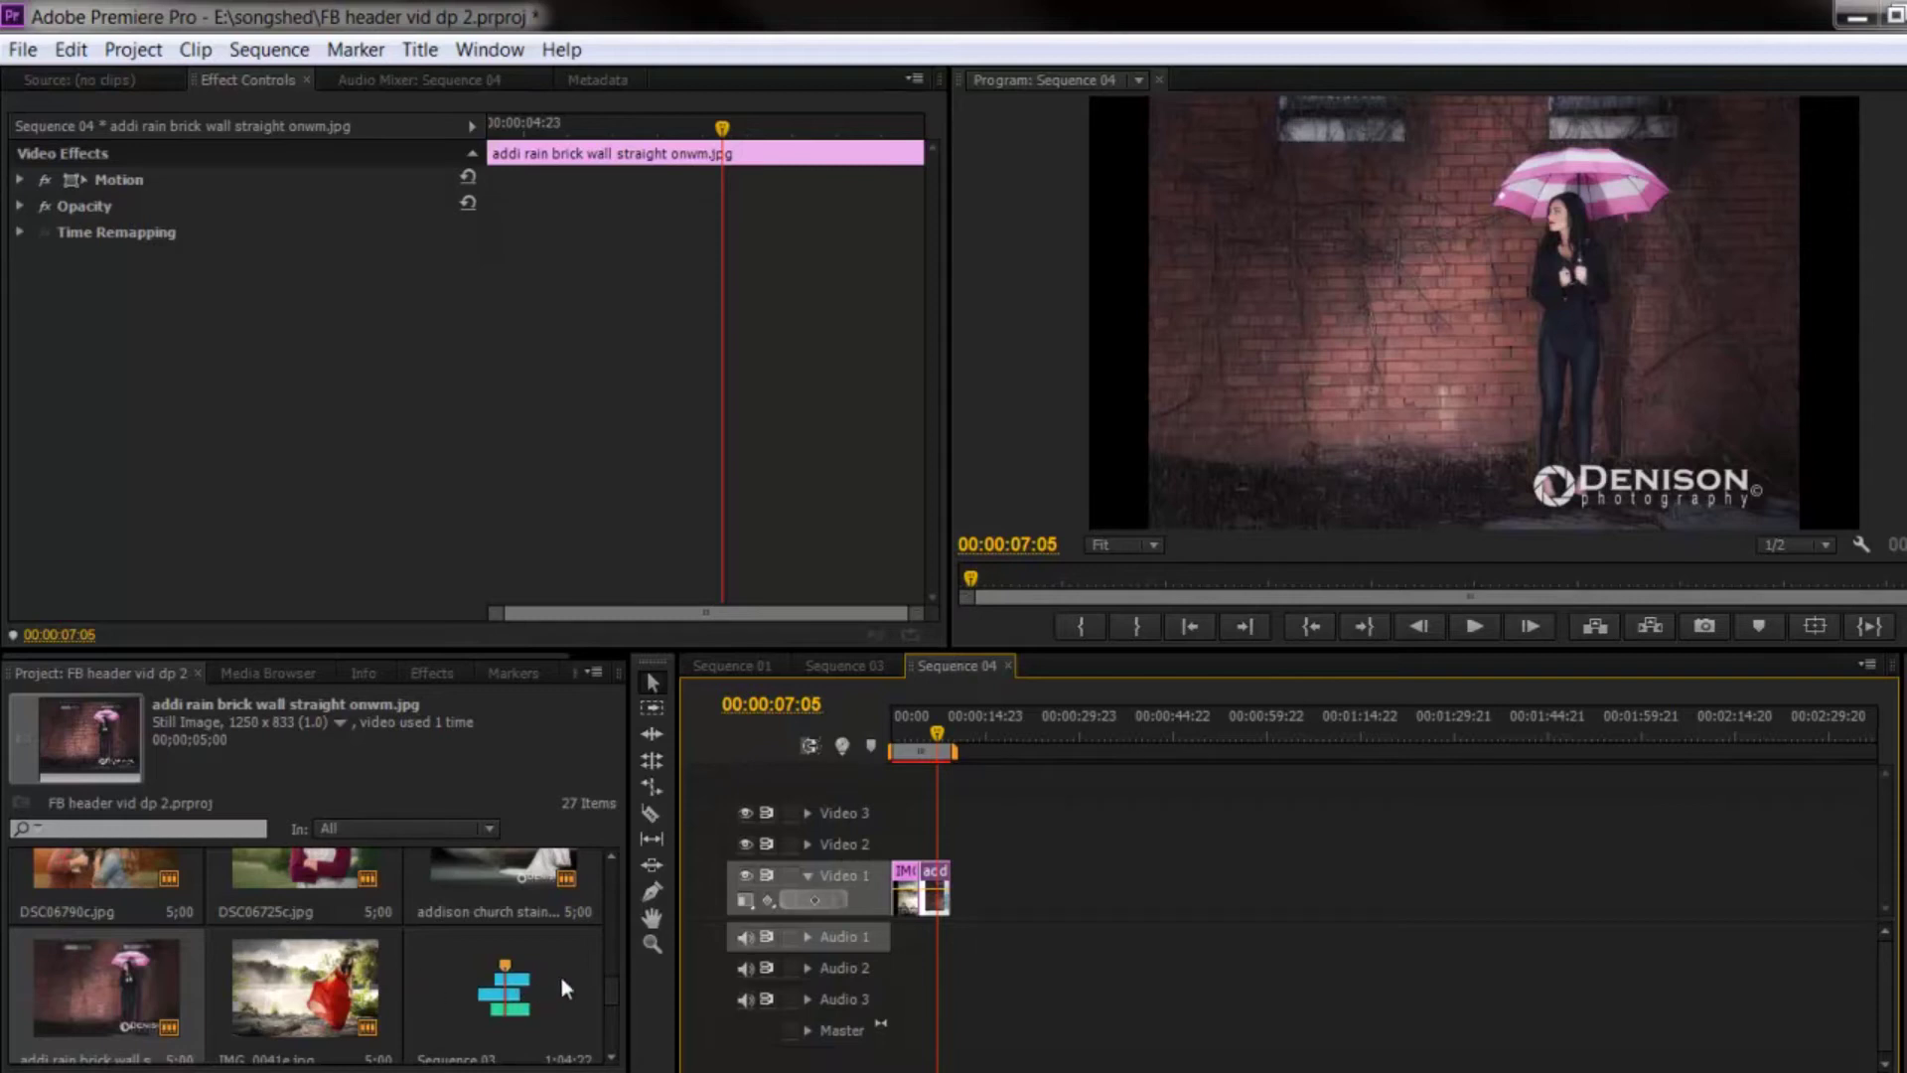
Place the denison Photography 3d logo w music.mpeg video directly after the umbrella clip on Video 1.
scroll(607, 985, "up", 5)
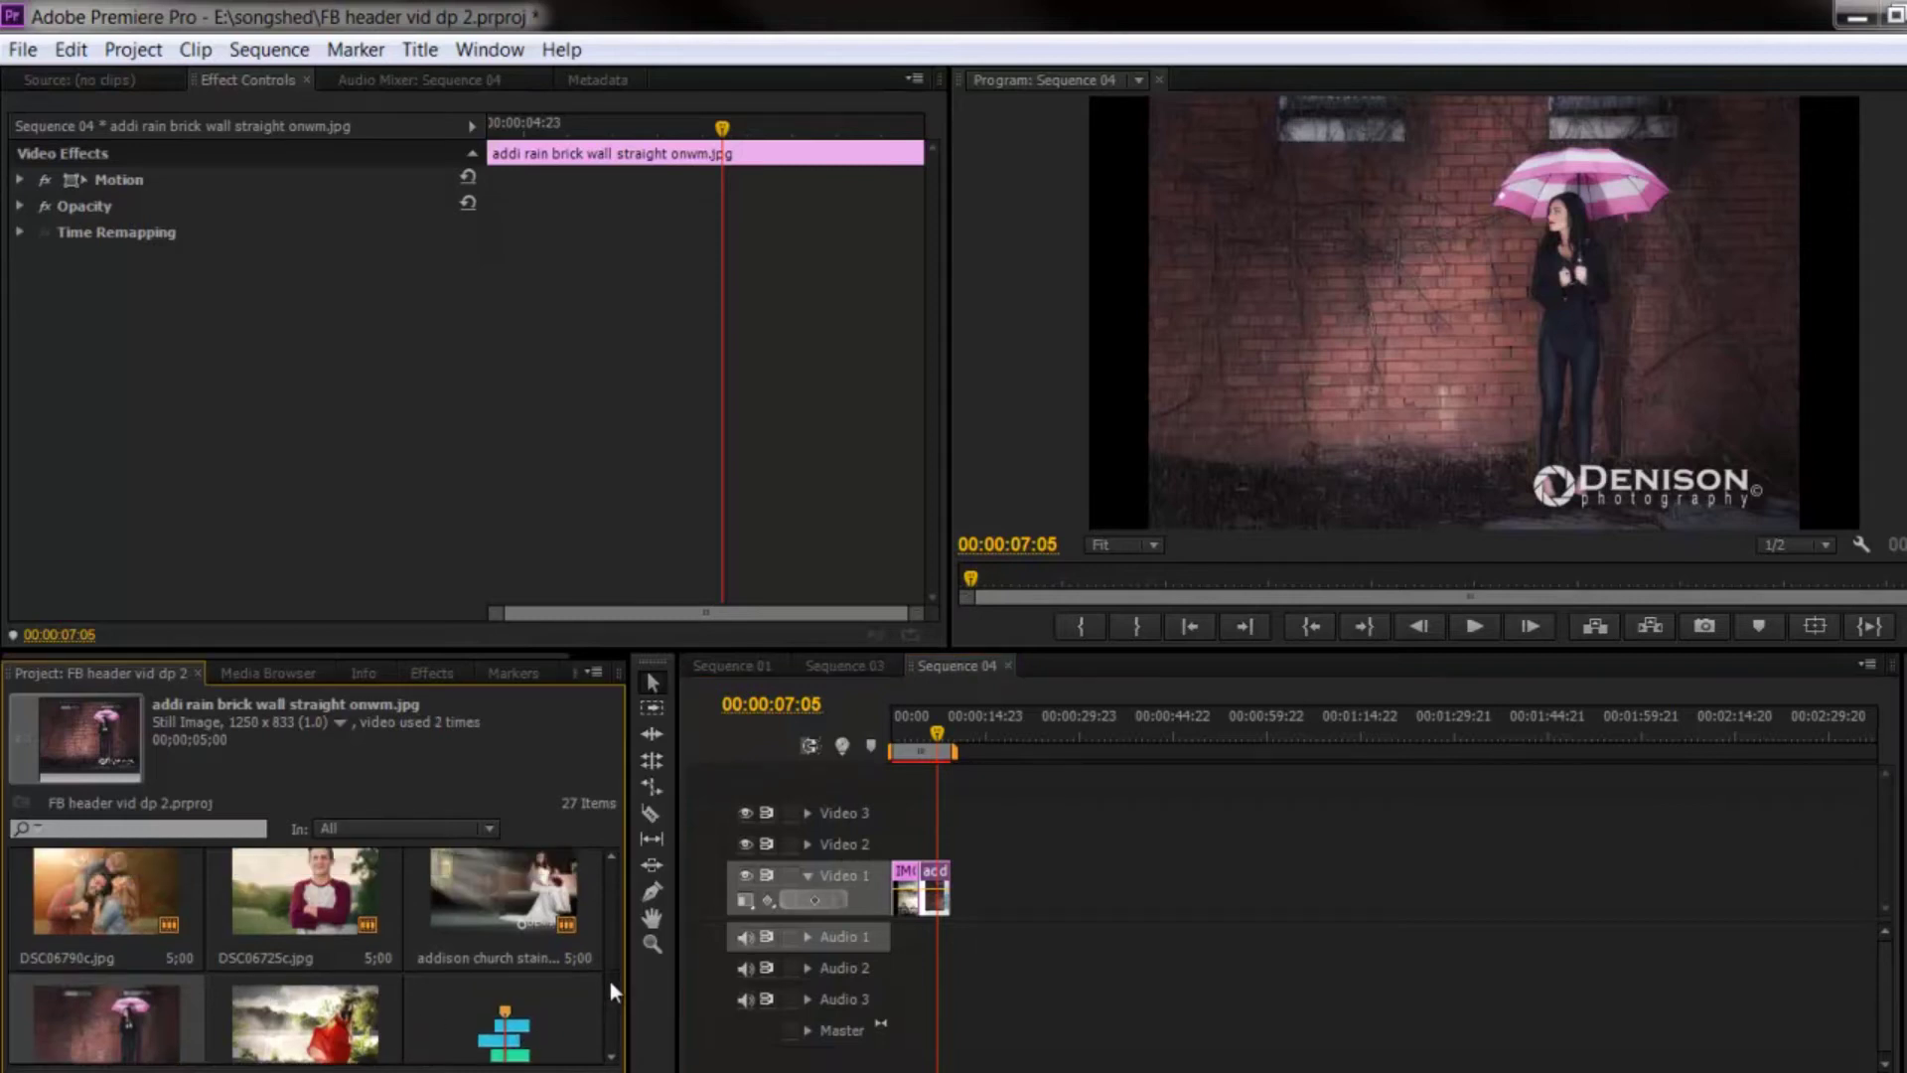
scroll(617, 951, "up", 1)
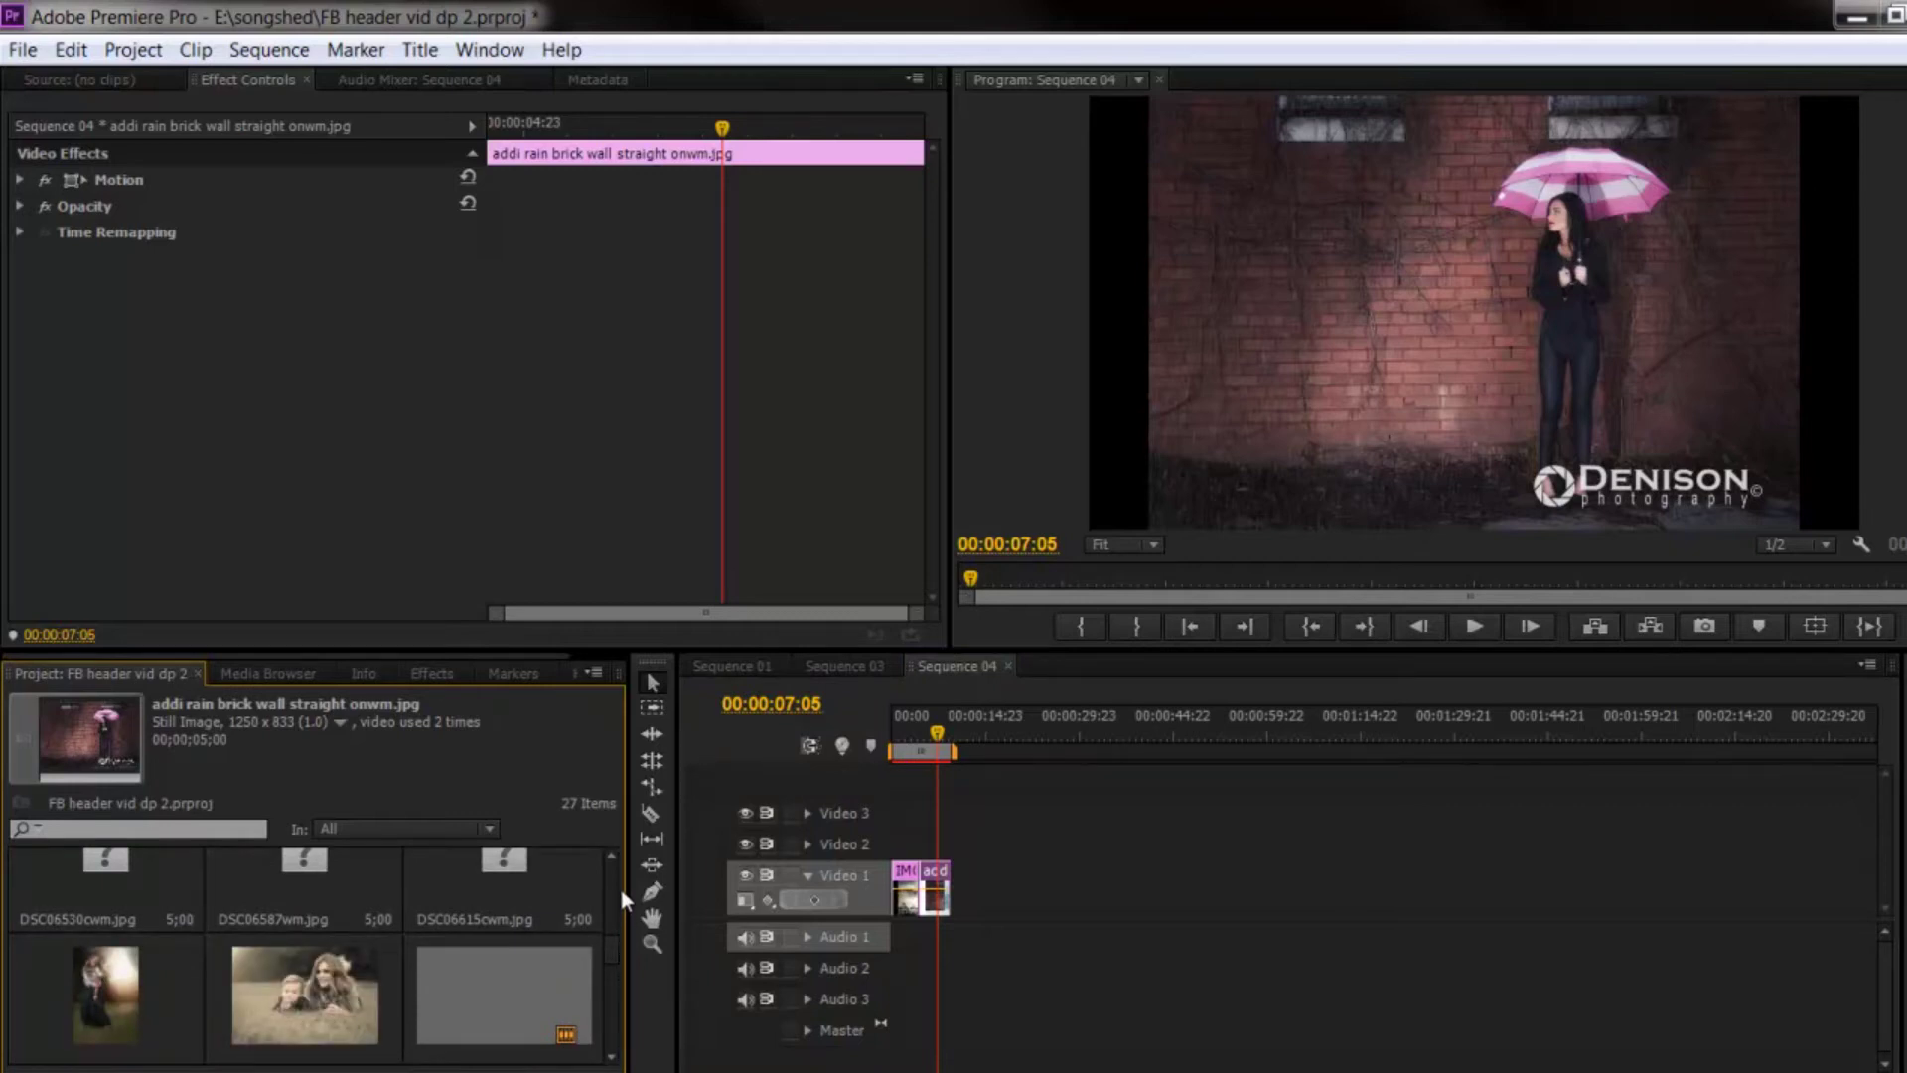
scroll(614, 924, "up", 3)
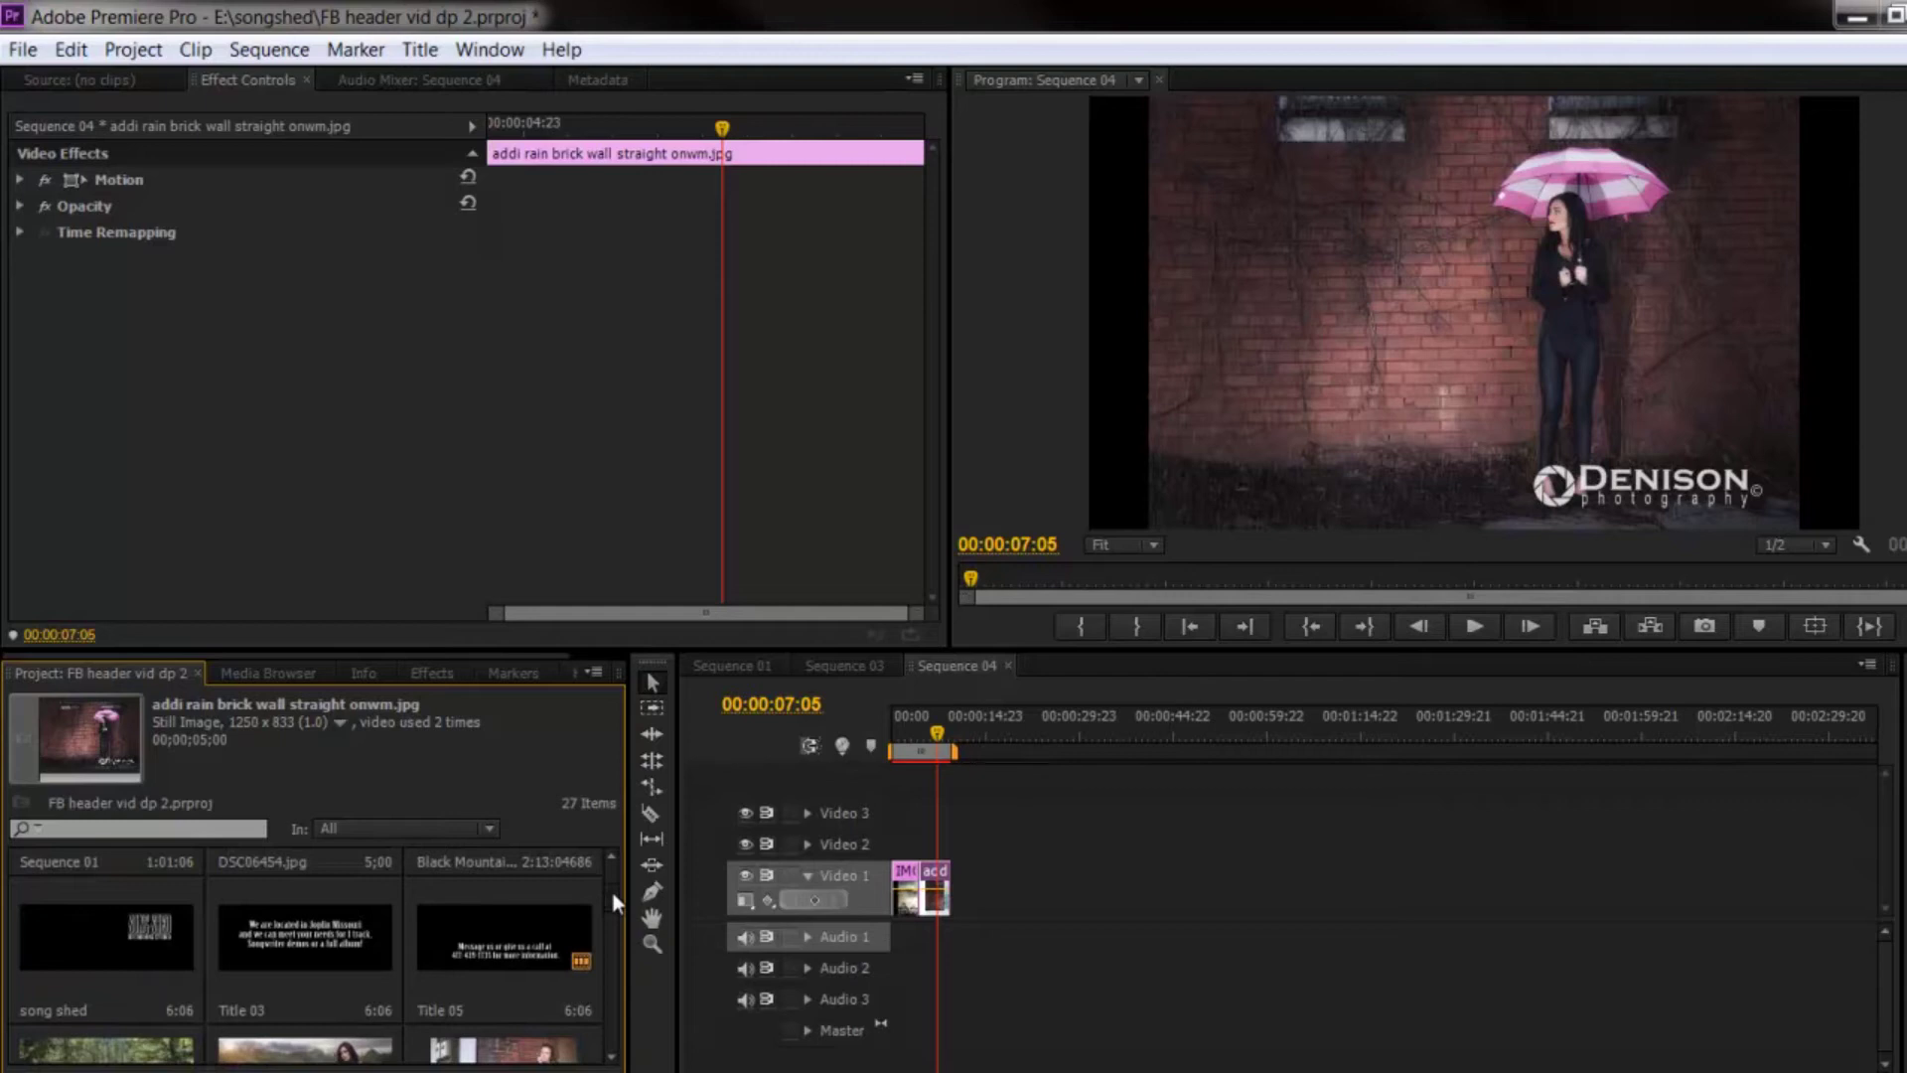
scroll(610, 892, "down", 3)
left_click_drag(159, 934, 953, 933)
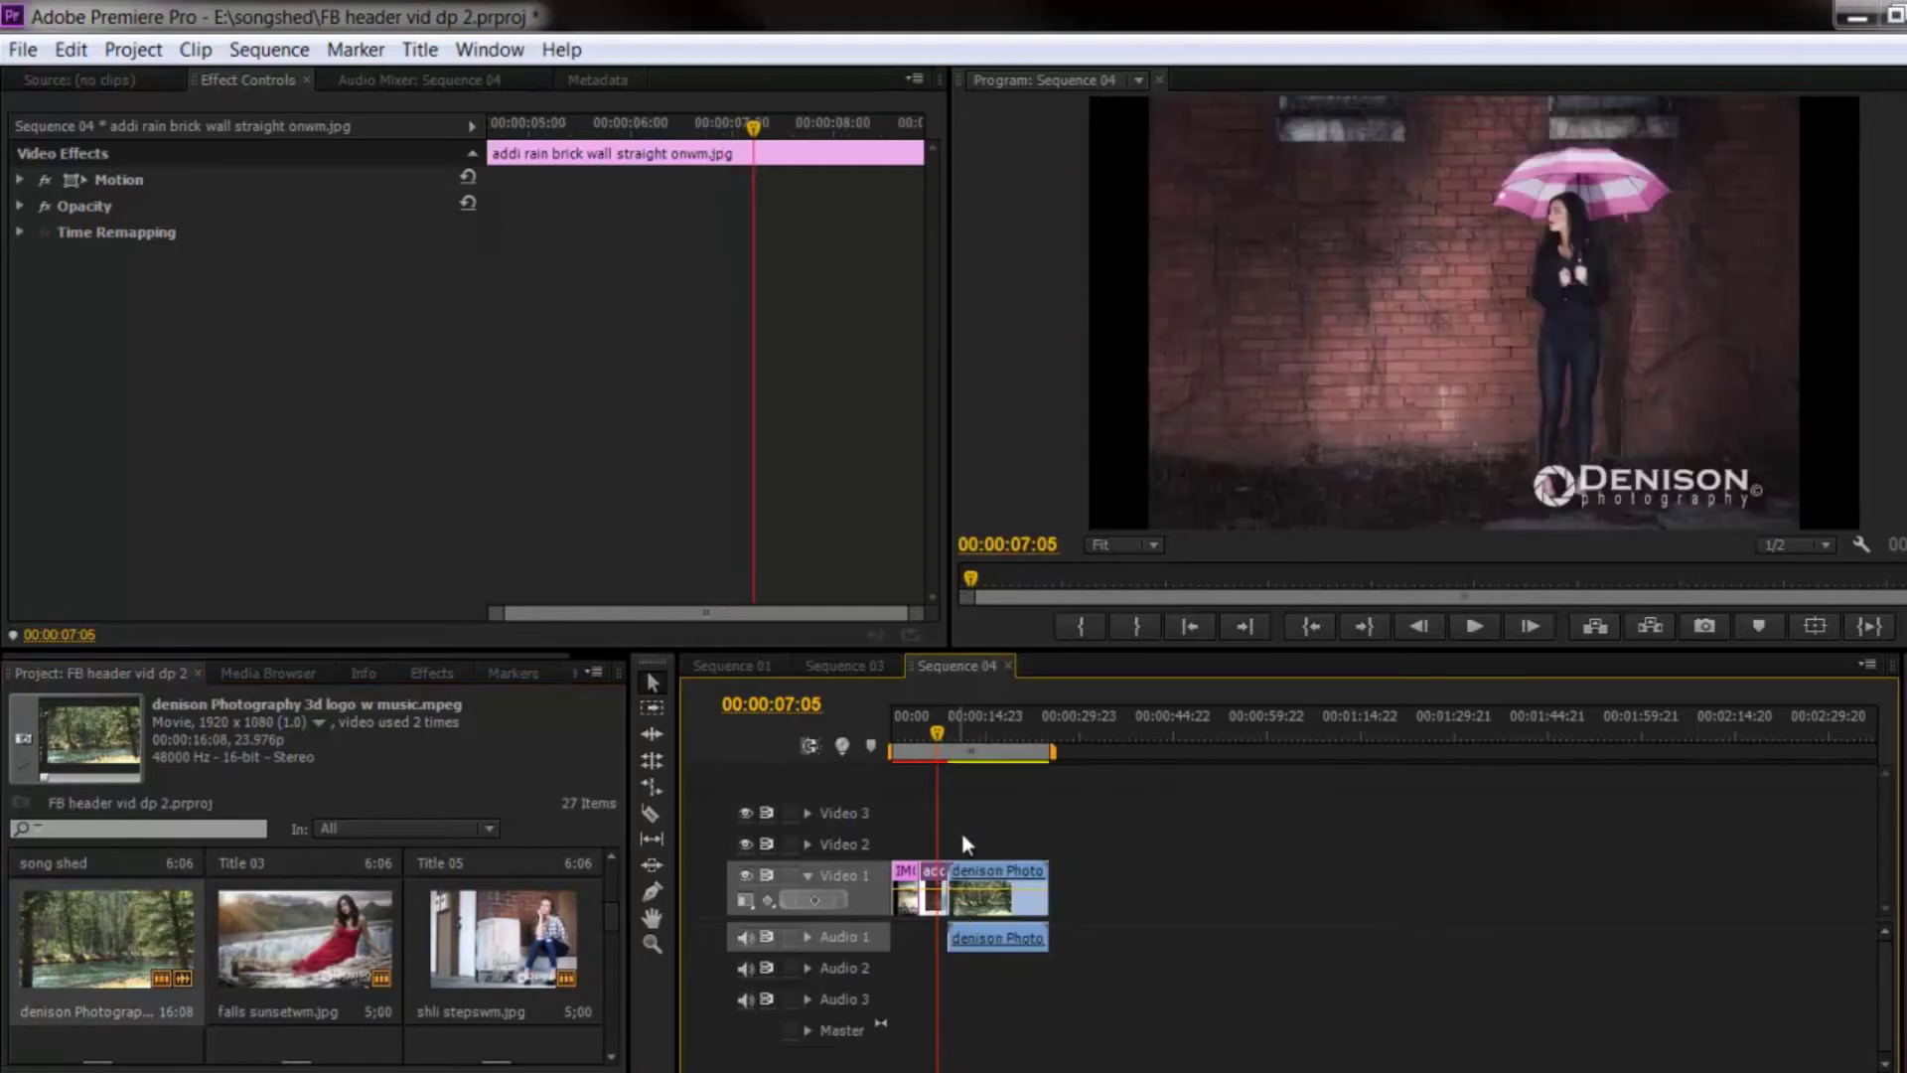
Play the sequence from the umbrella clip into the logo video to preview the cut, stopping while the logo spins.
mouse_move(958, 729)
left_mouse_down()
mouse_move(1008, 725)
mouse_move(939, 738)
left_mouse_up()
left_click(1476, 626)
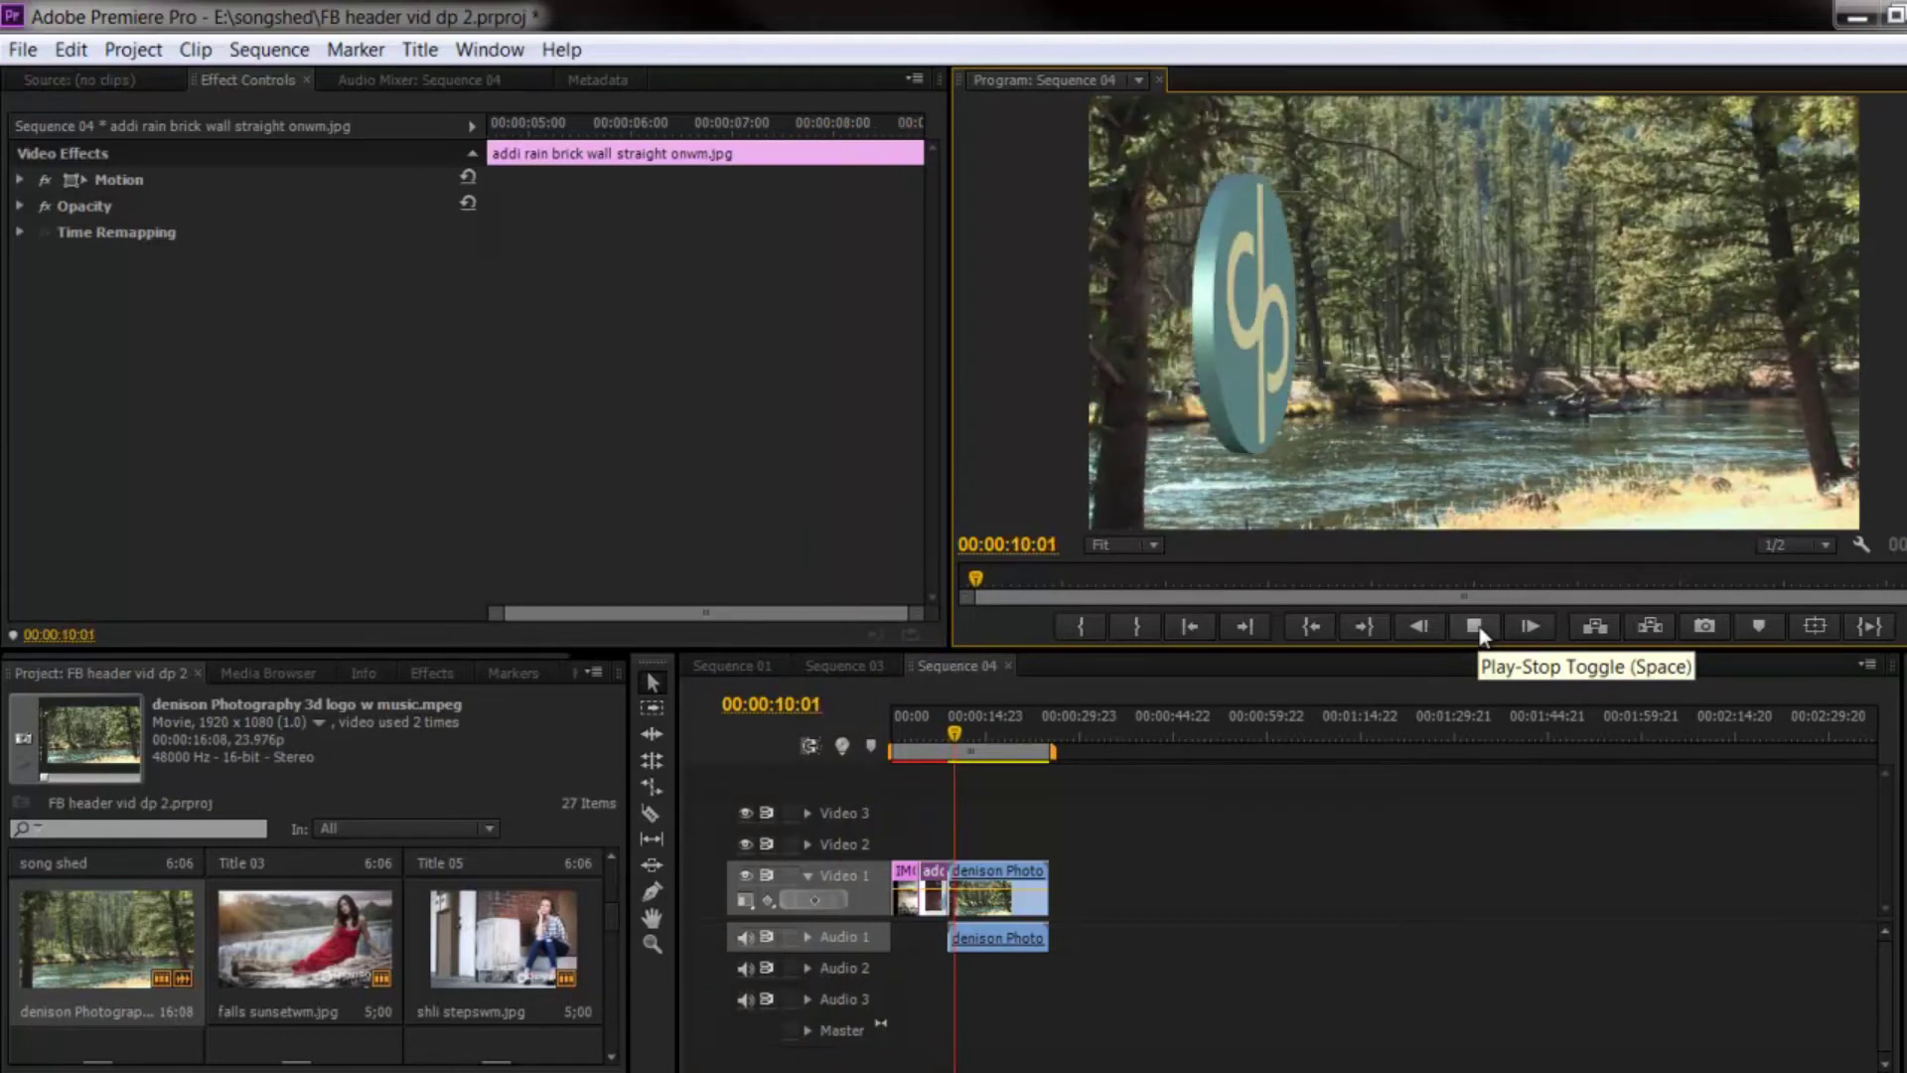
left_click(1476, 627)
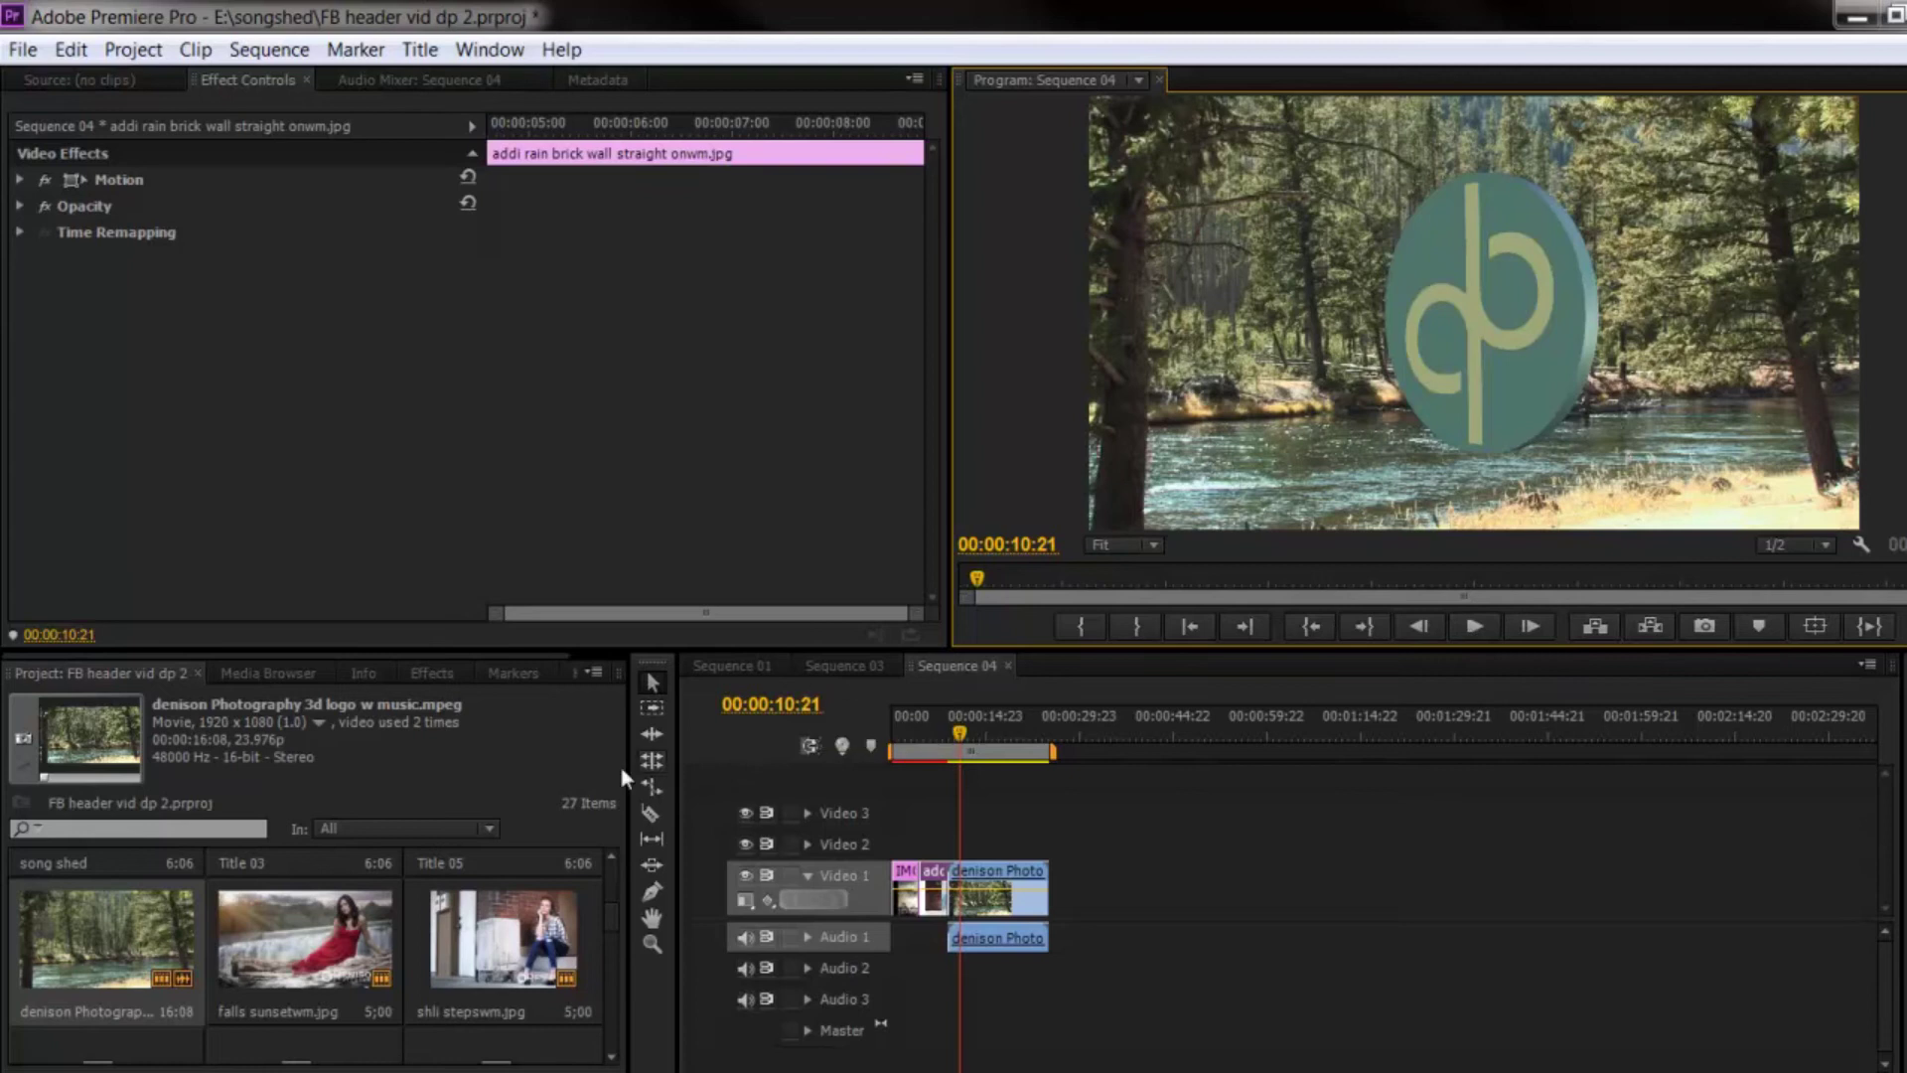
left_click(507, 765)
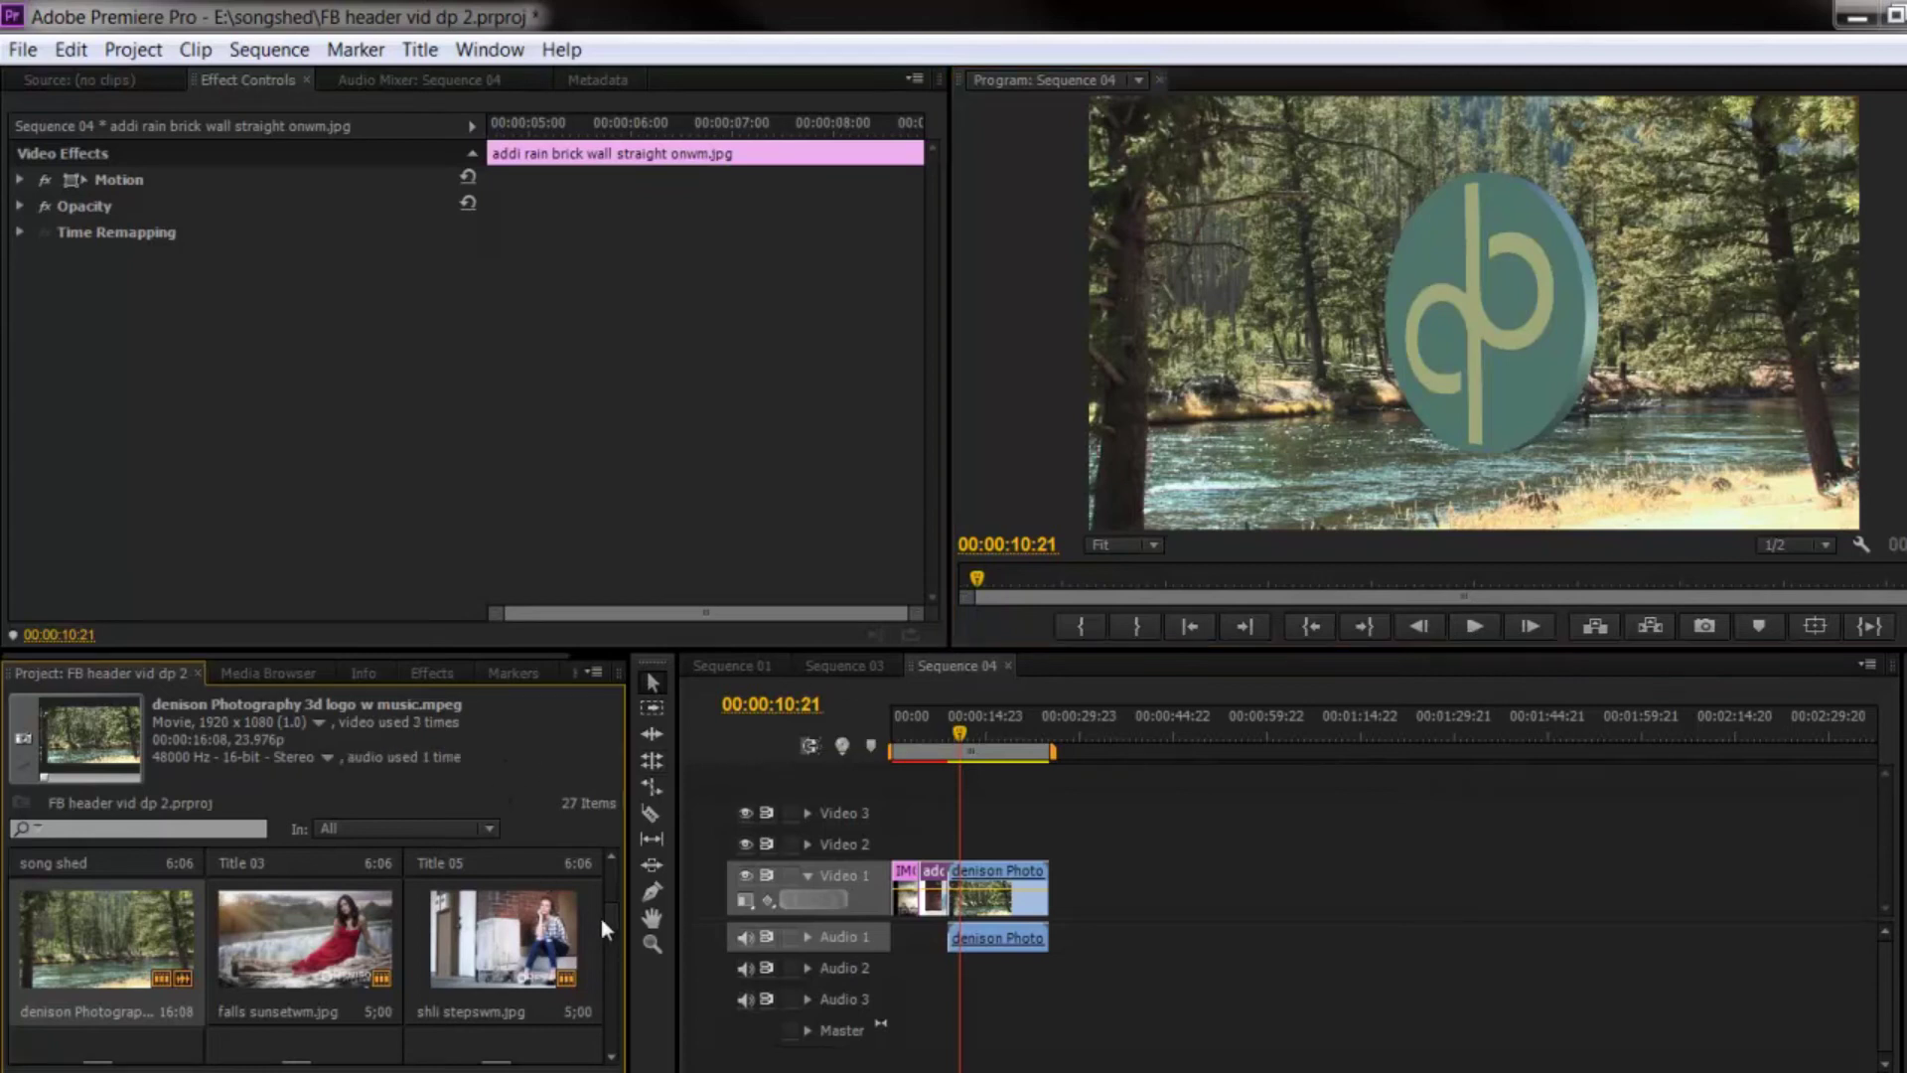
Switch to Sequence 01 and play it from the start, stopping during the DSC06725c.jpg portrait.
left_click(732, 667)
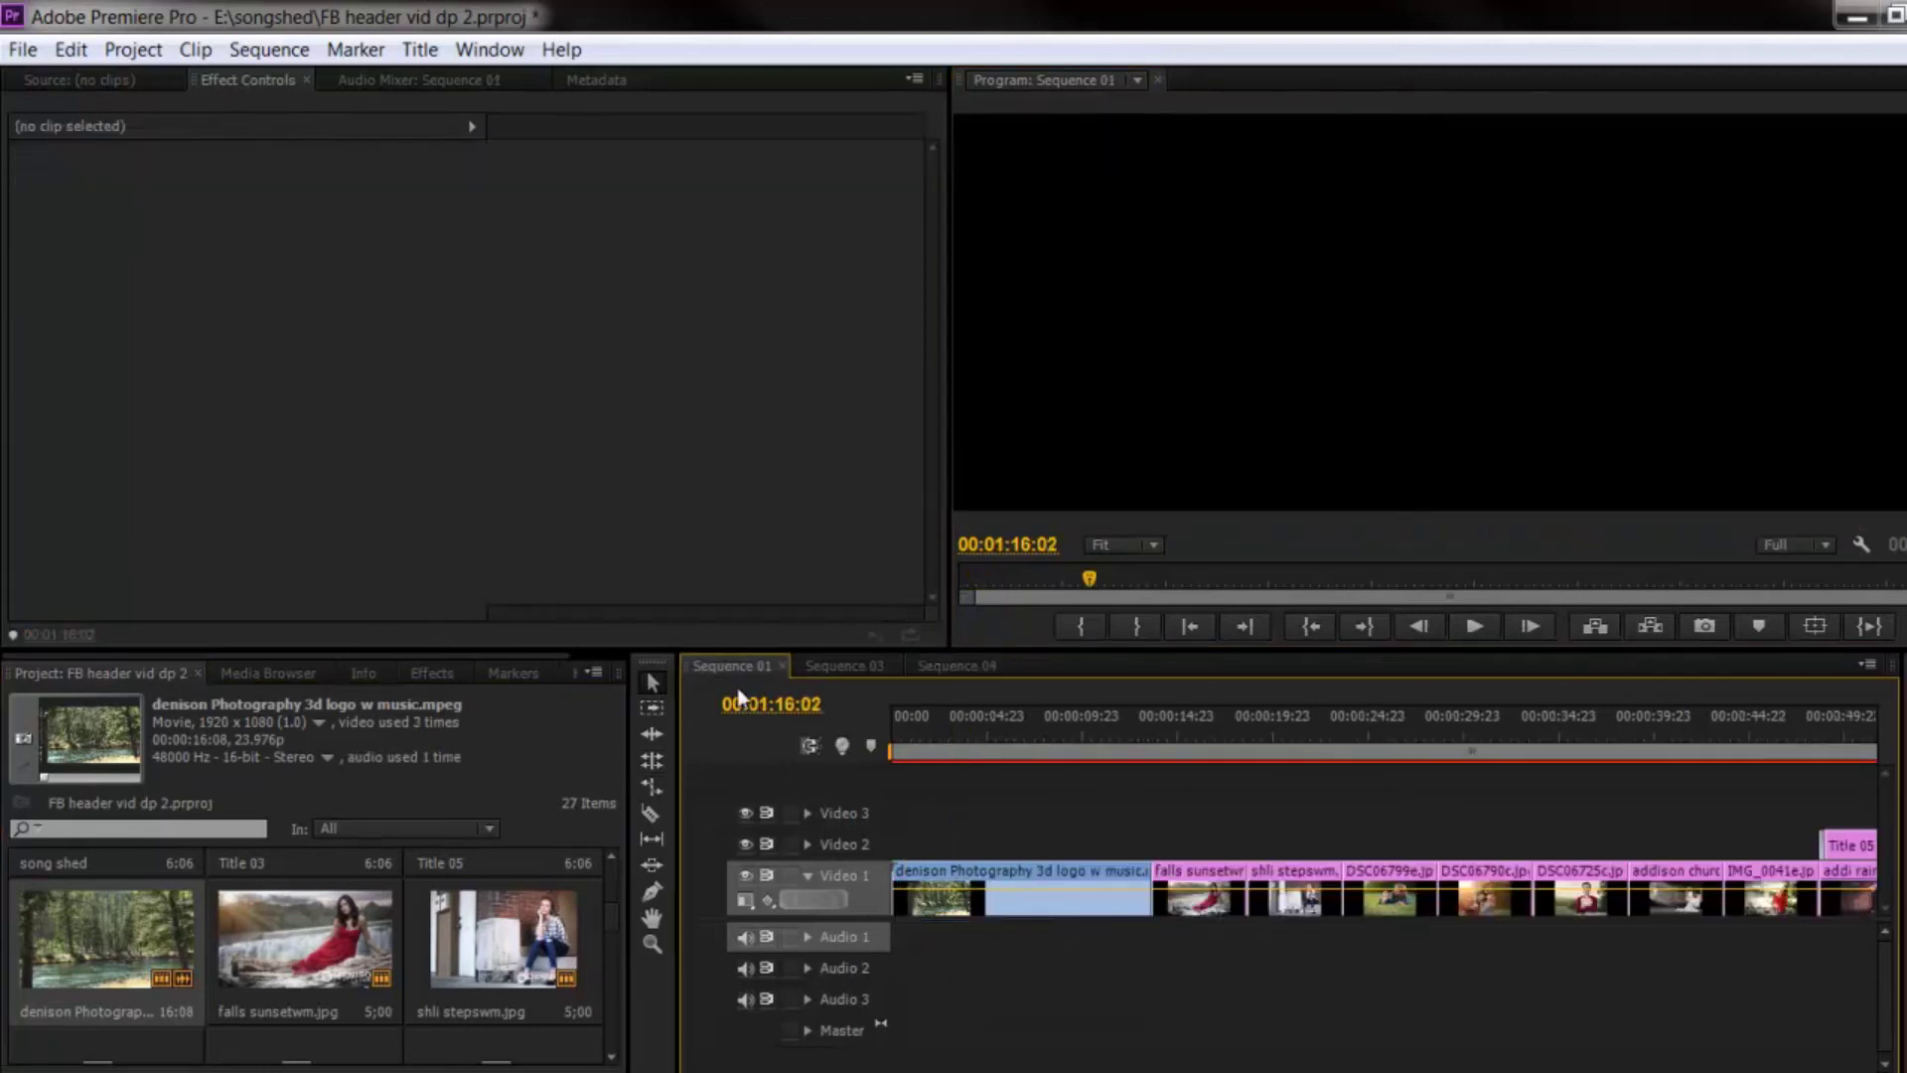
left_click(892, 731)
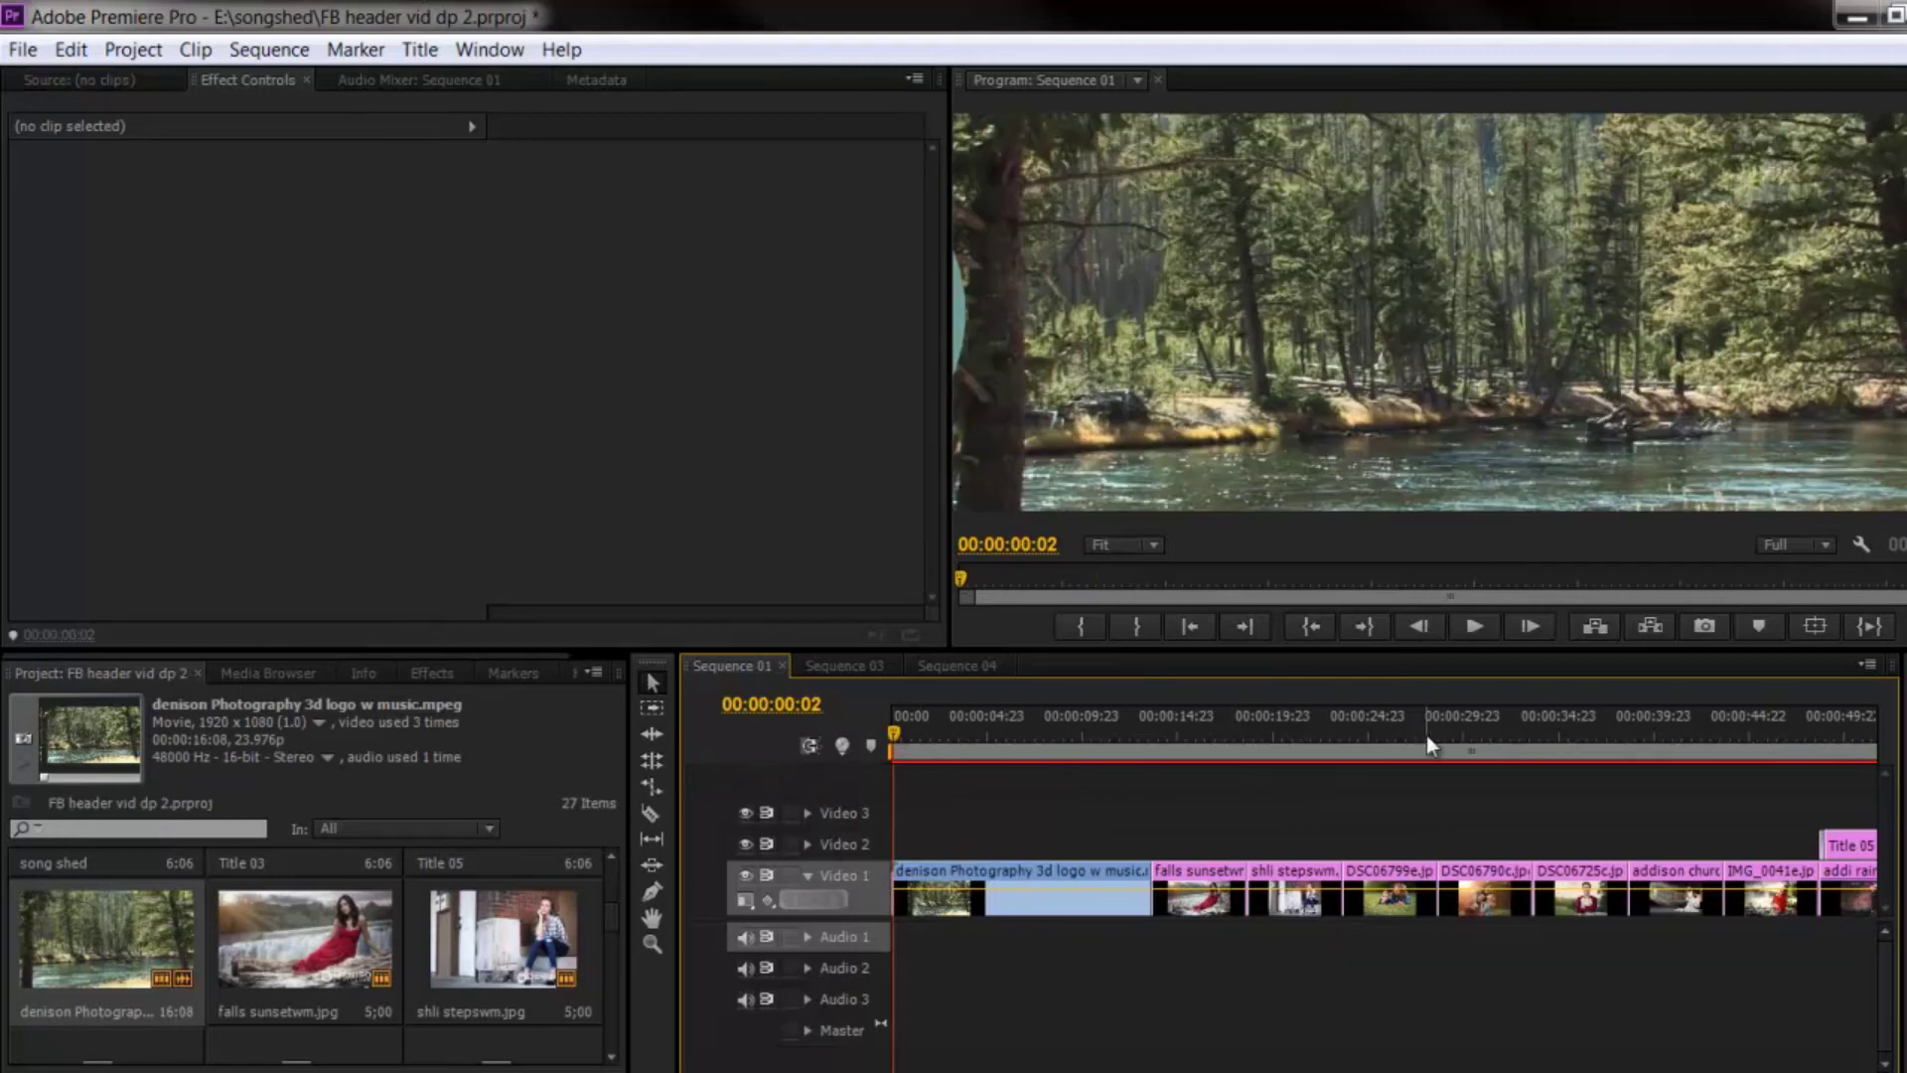
left_click(1468, 623)
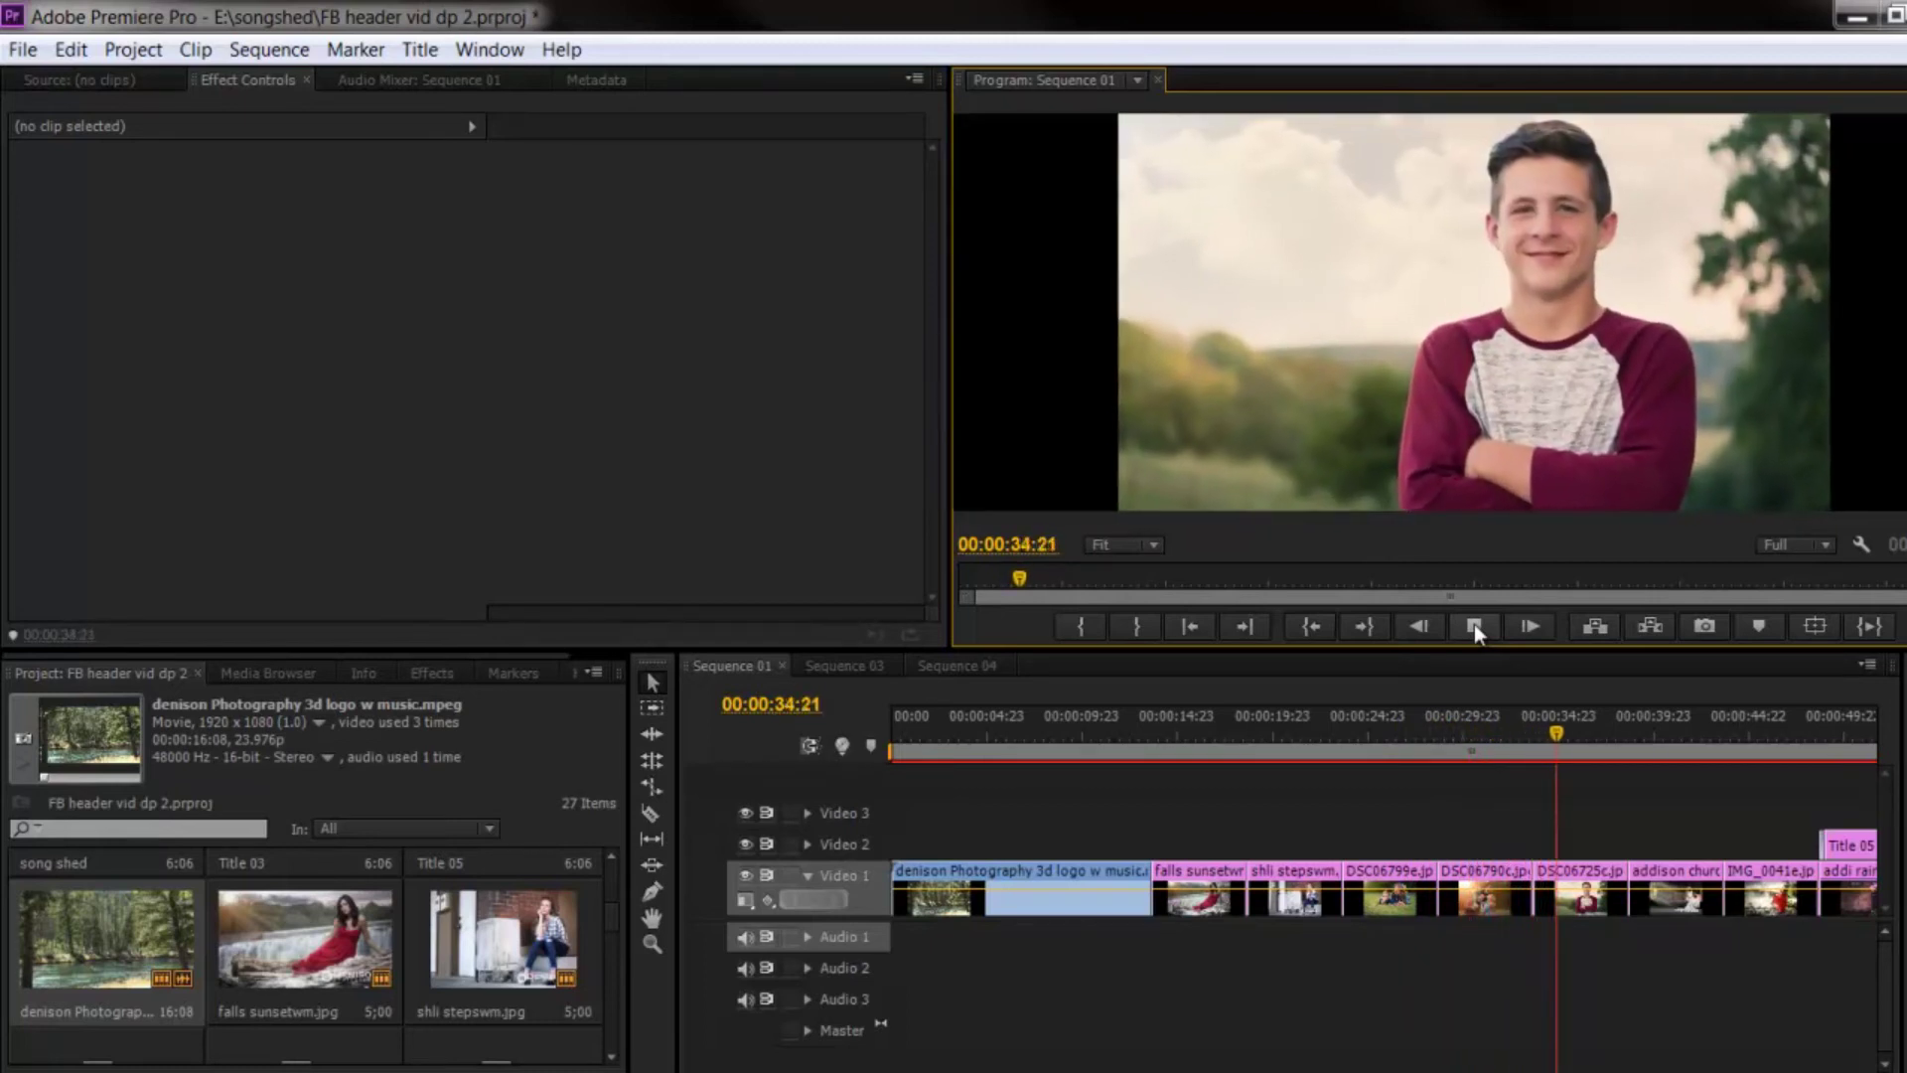
left_click(1474, 625)
Set the playback resolution to 1/4 and preview Sequence 01 from 00:00:27:14 into the family photo.
left_click(1828, 544)
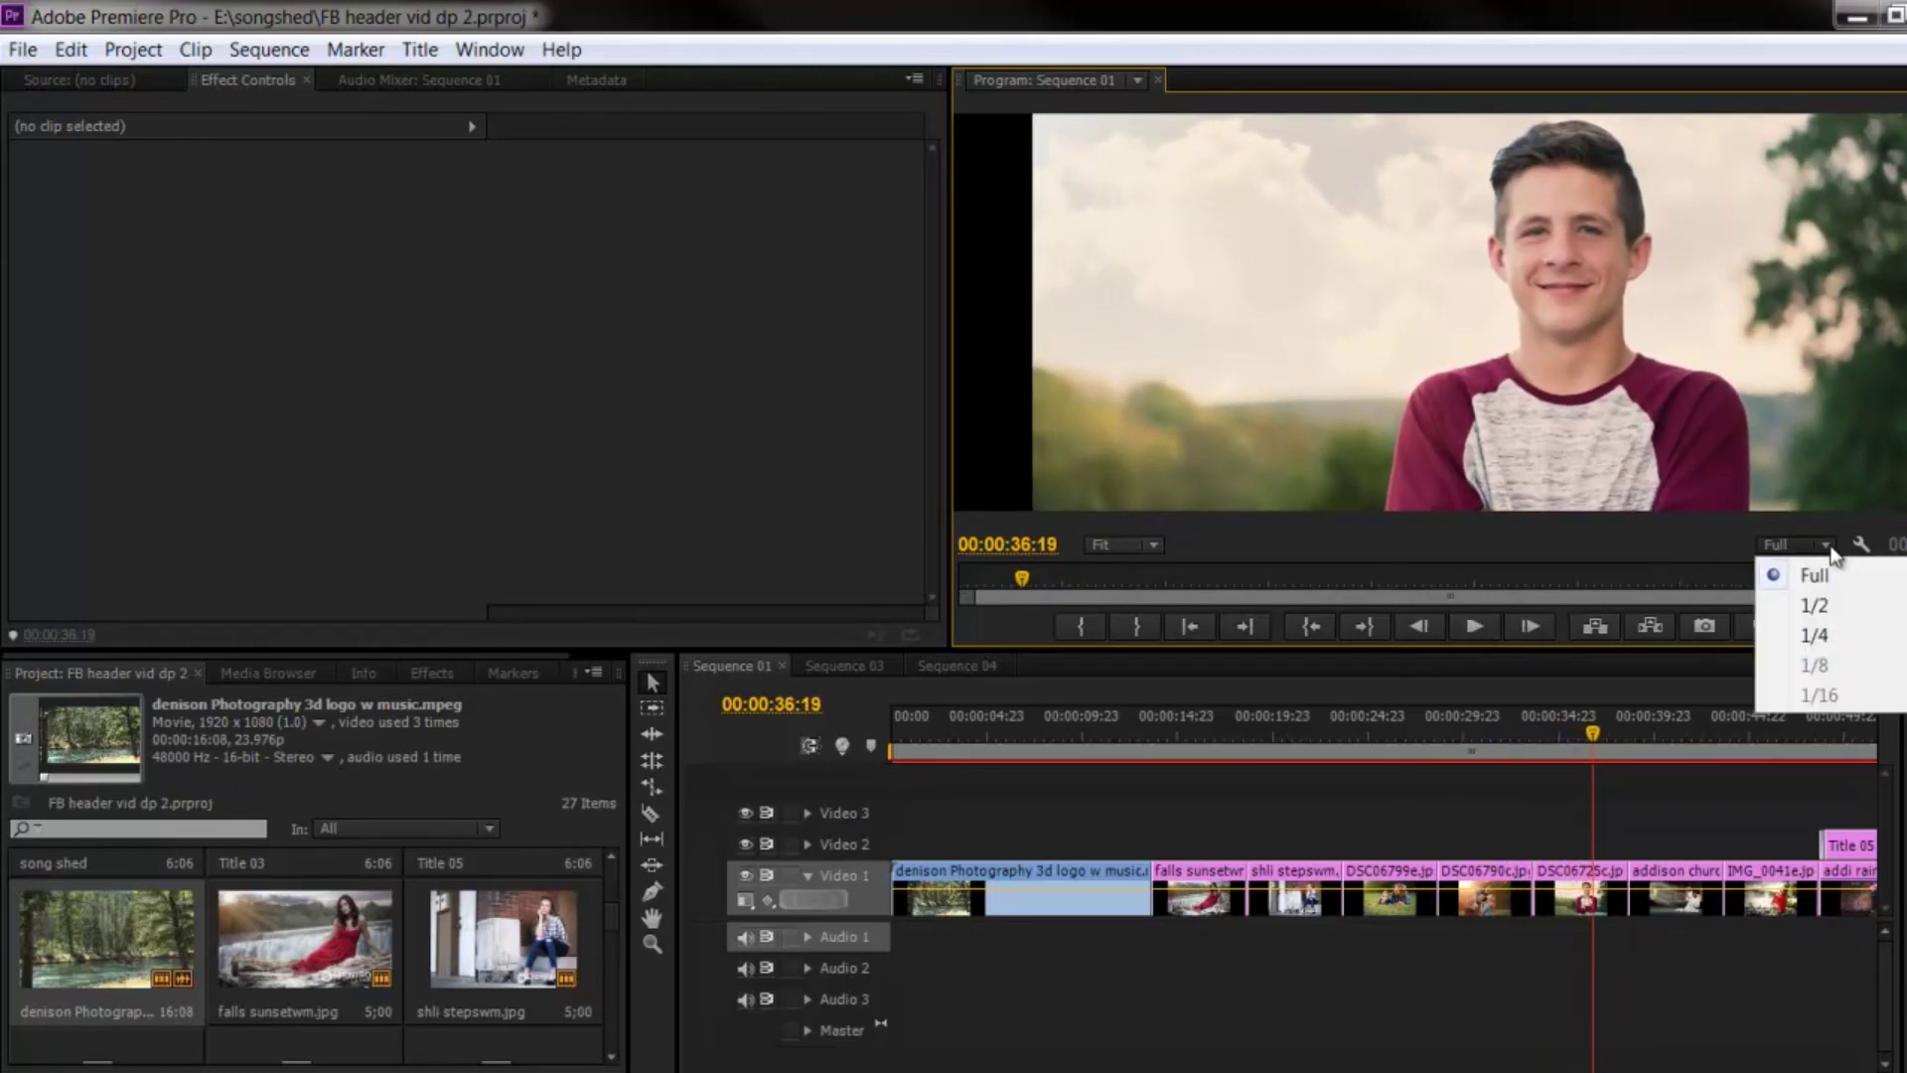
left_click(1818, 636)
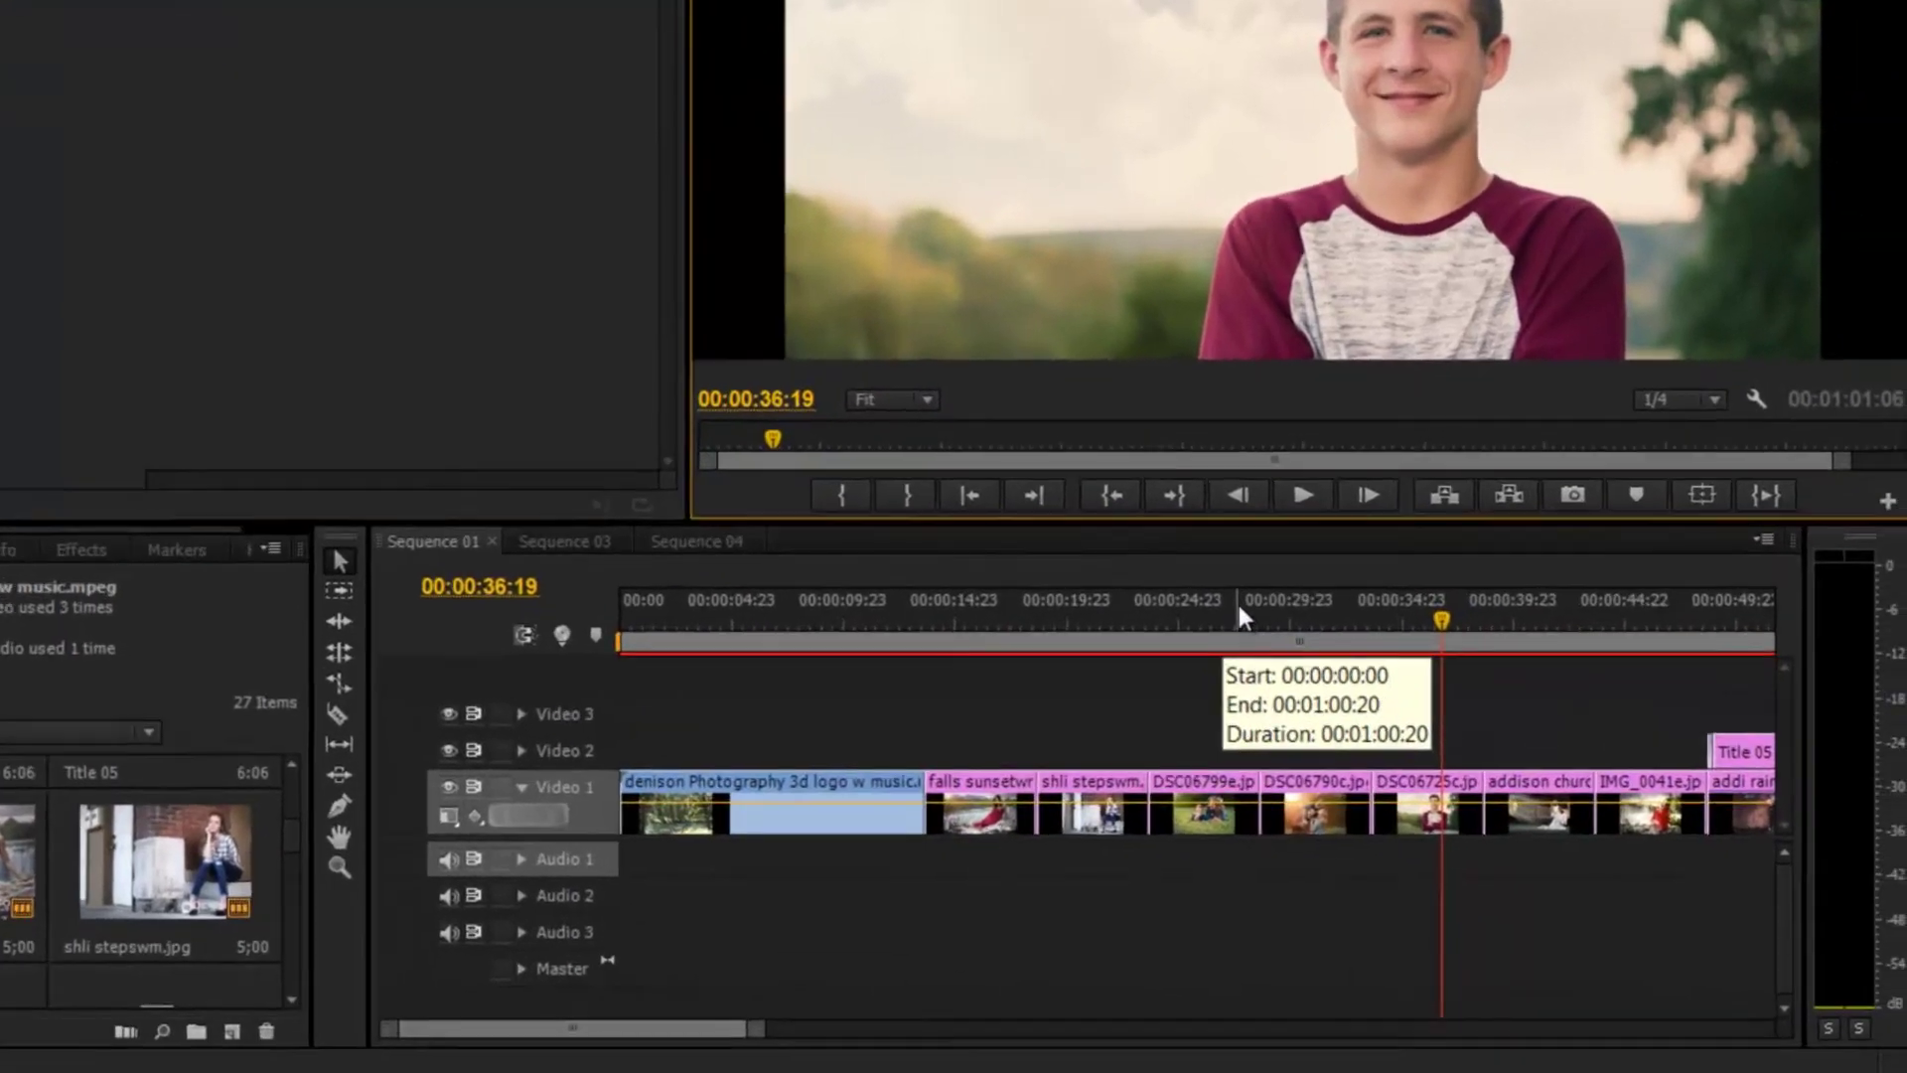
left_click(1417, 732)
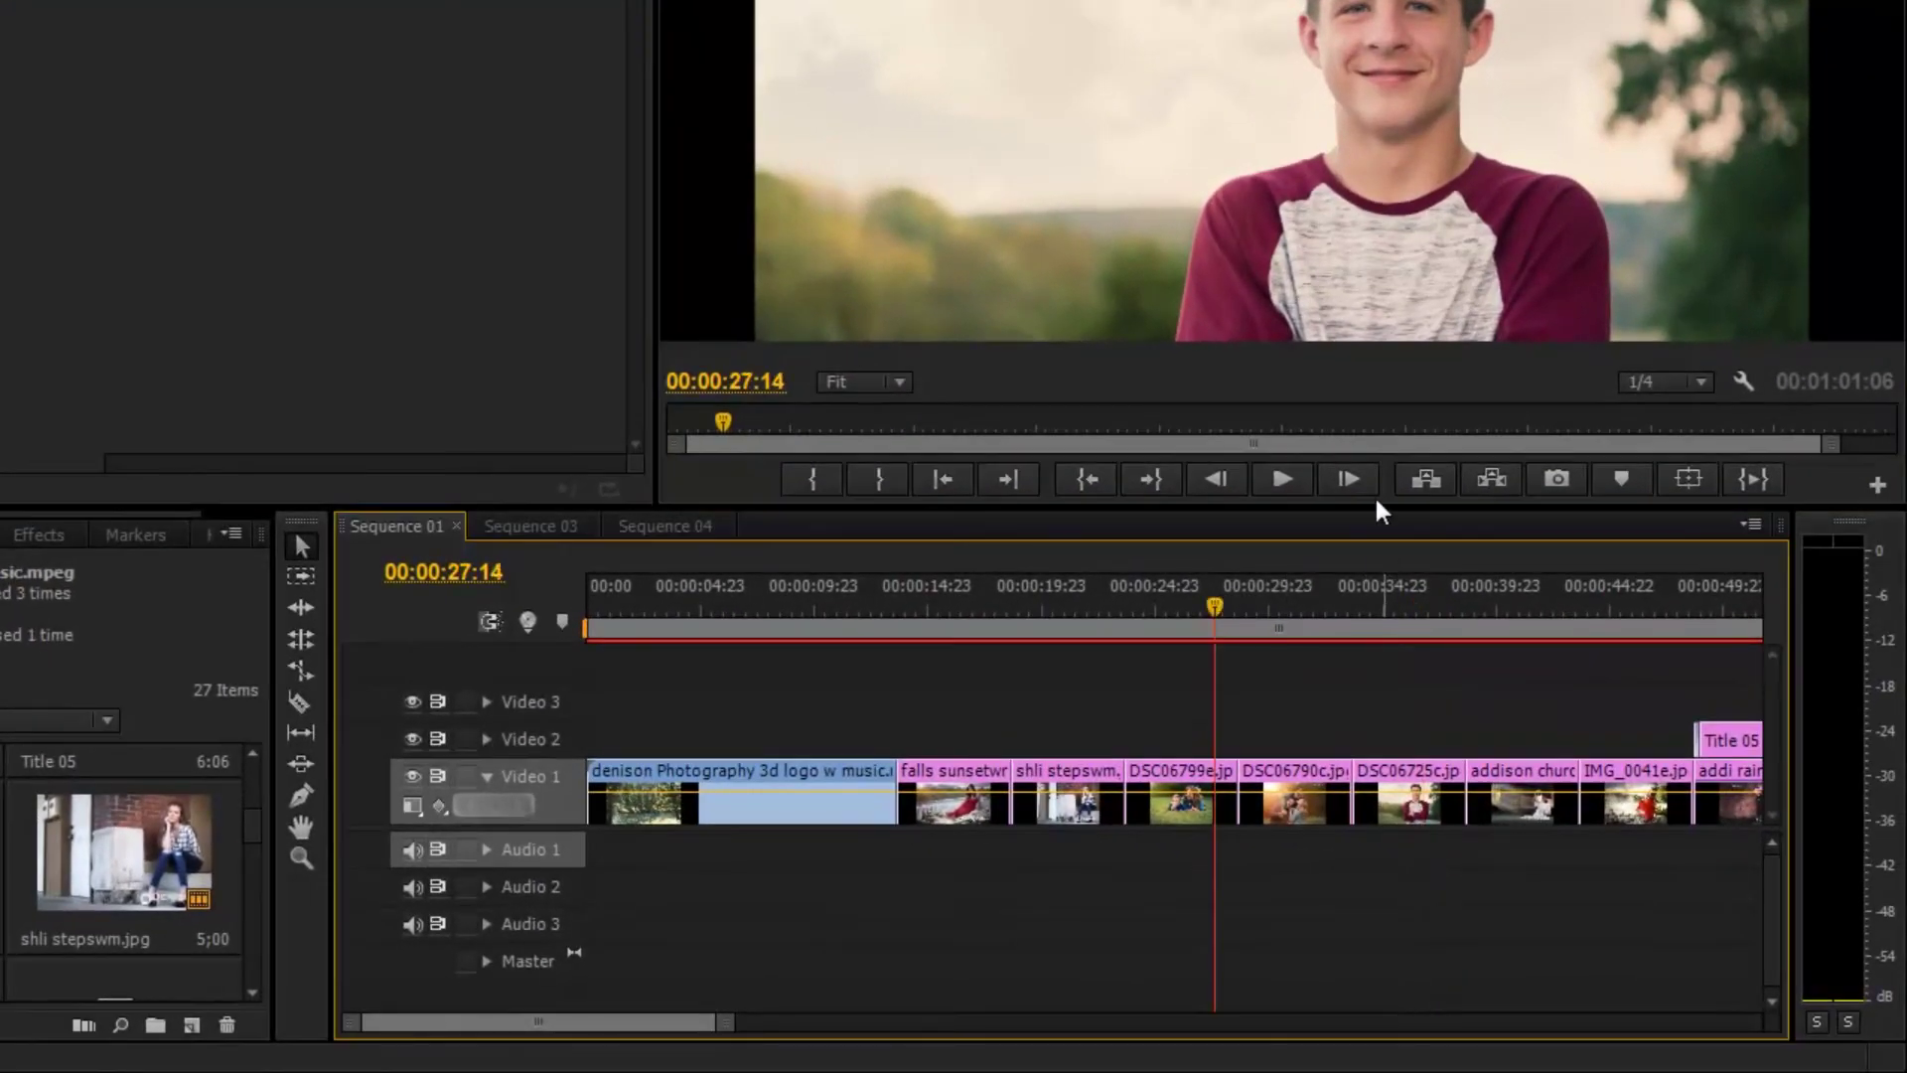
left_click(1281, 480)
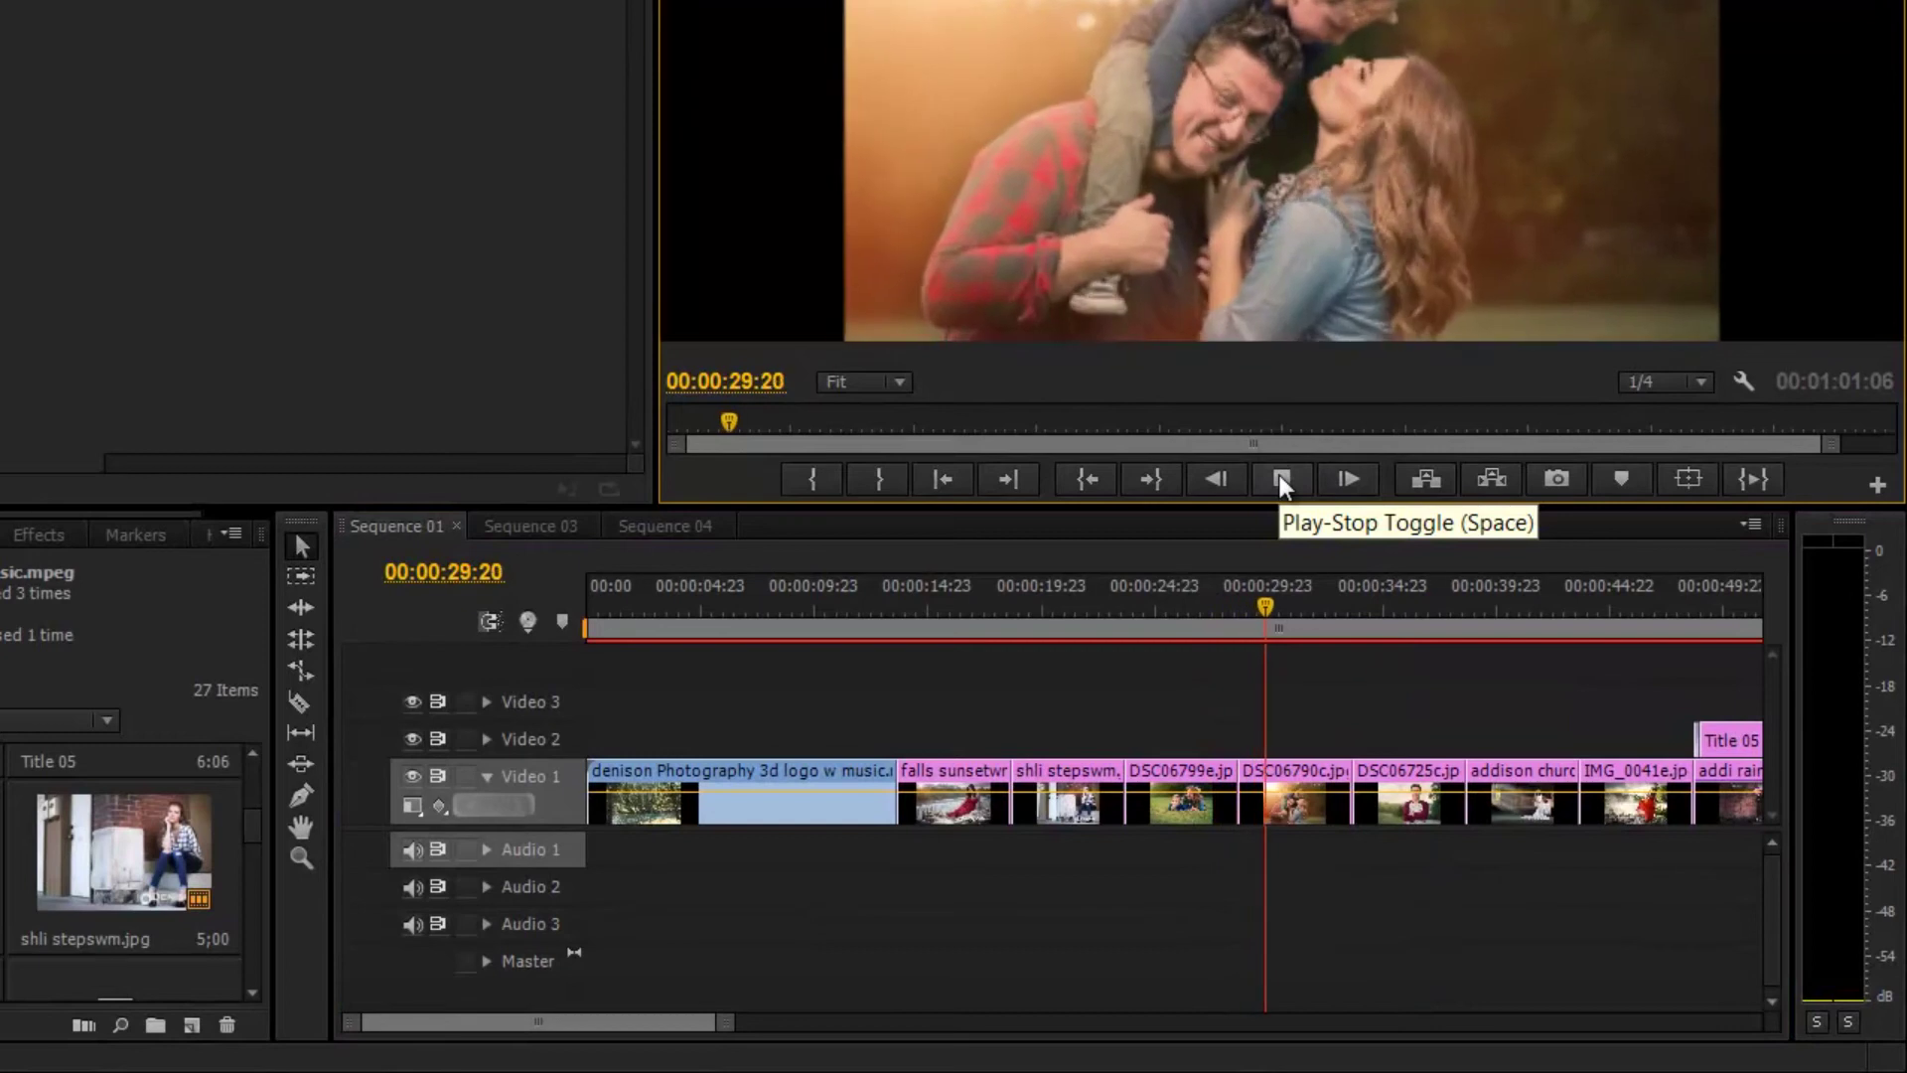
left_click(1281, 480)
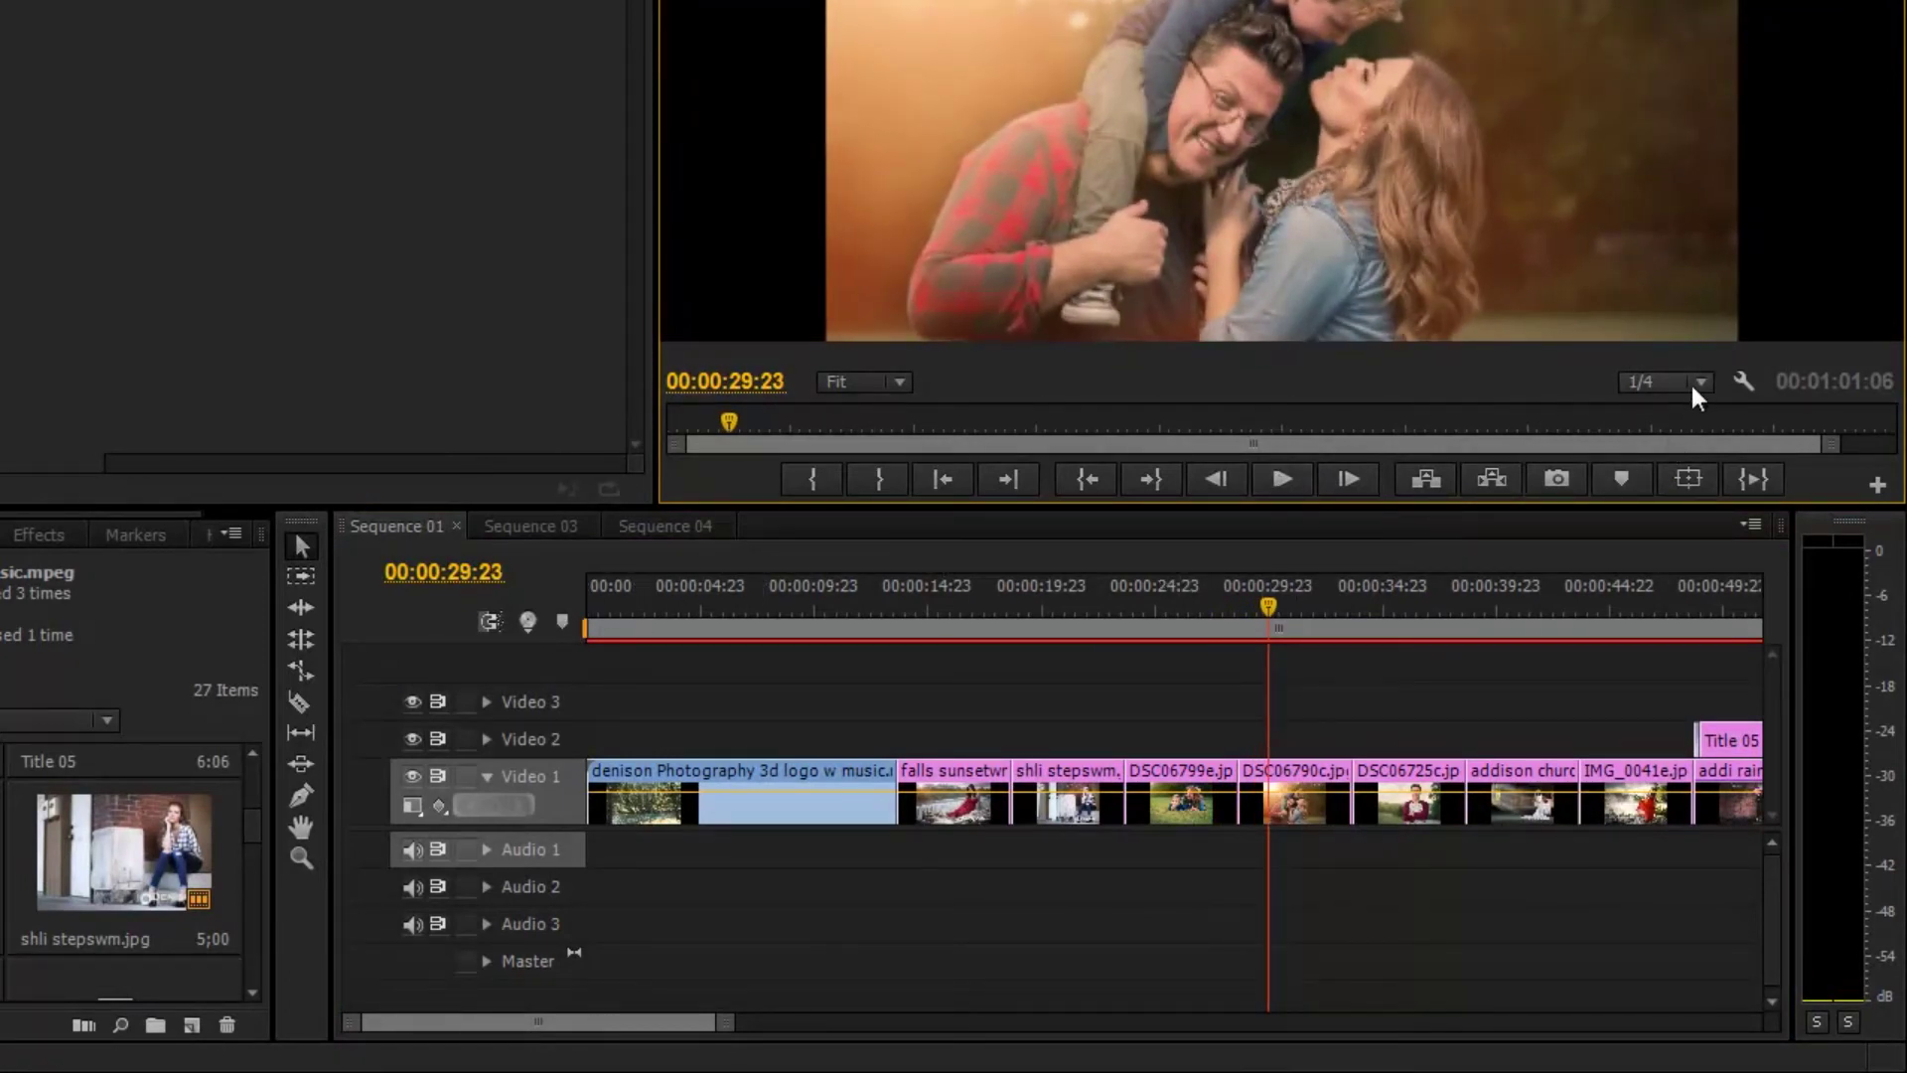
Check the available playback resolutions for the program preview and keep 1/4 selected.
left_click(487, 304)
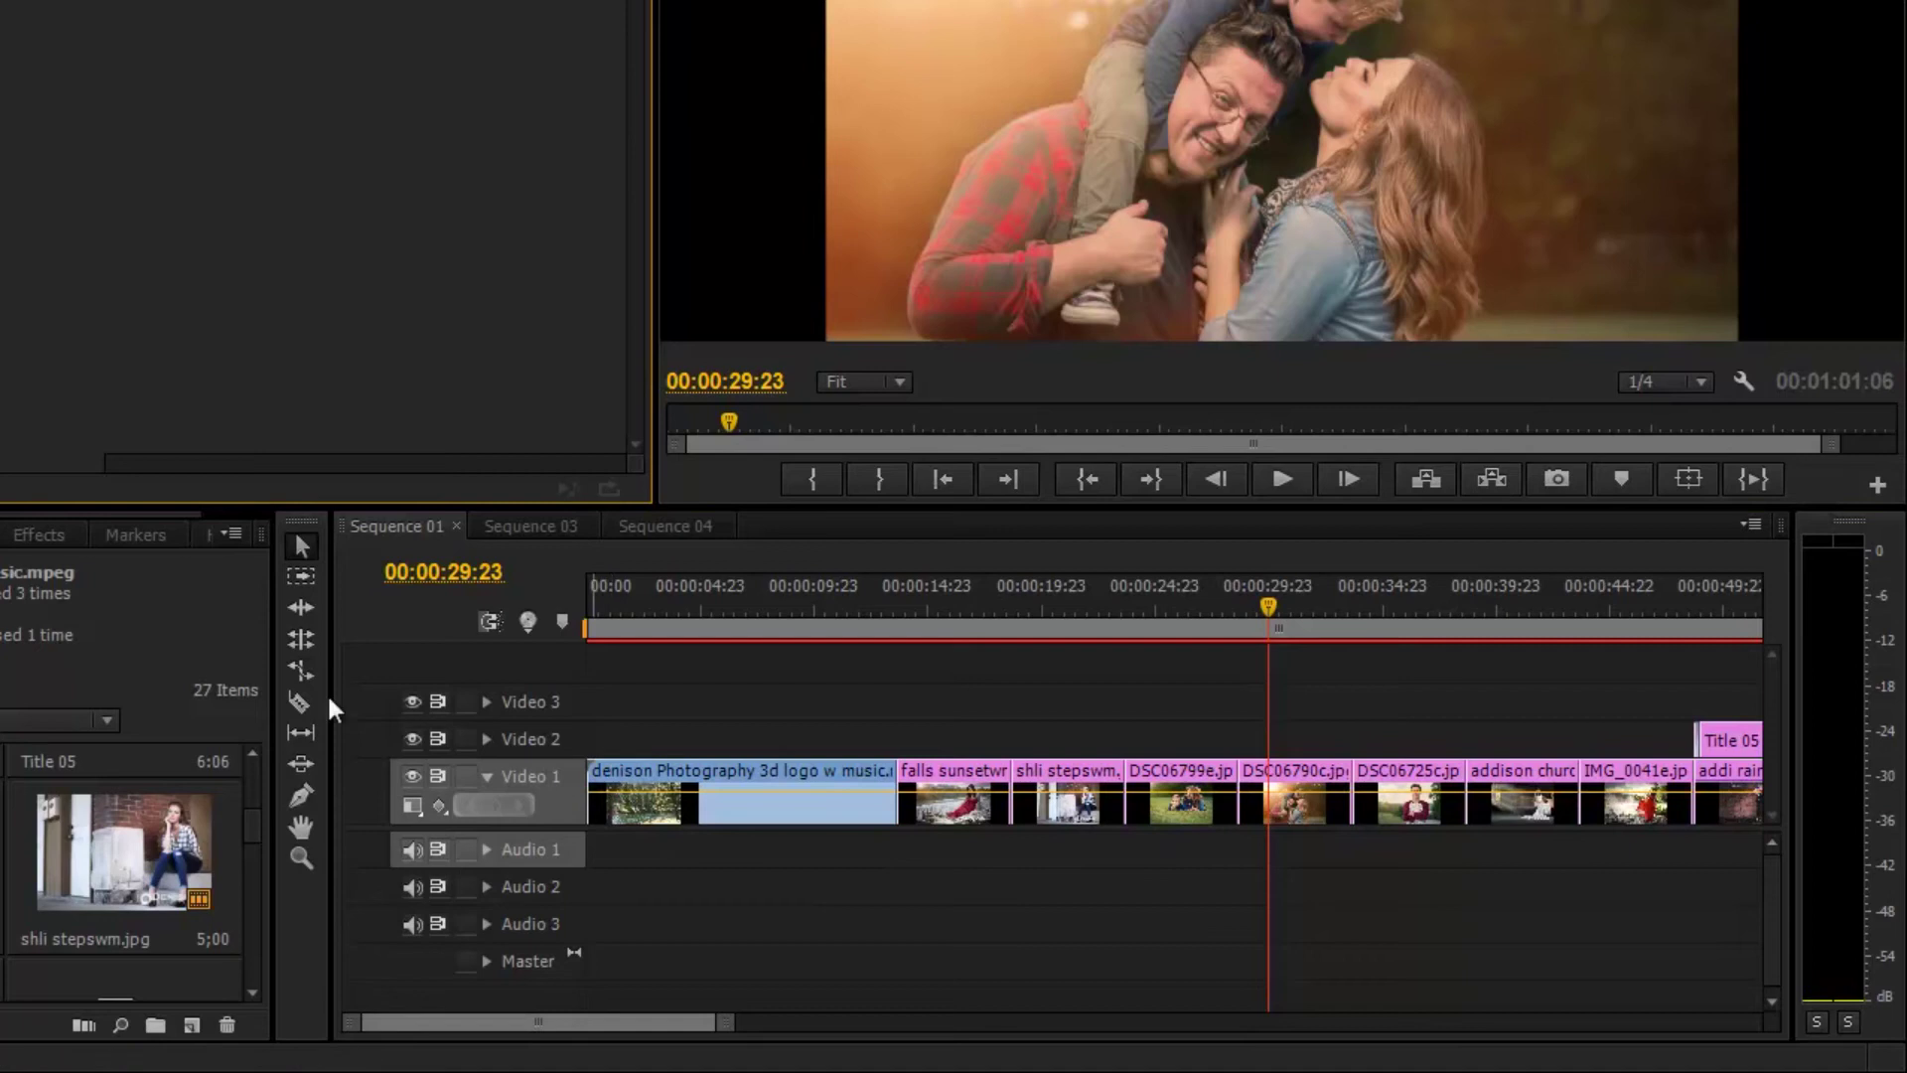
left_click(1702, 387)
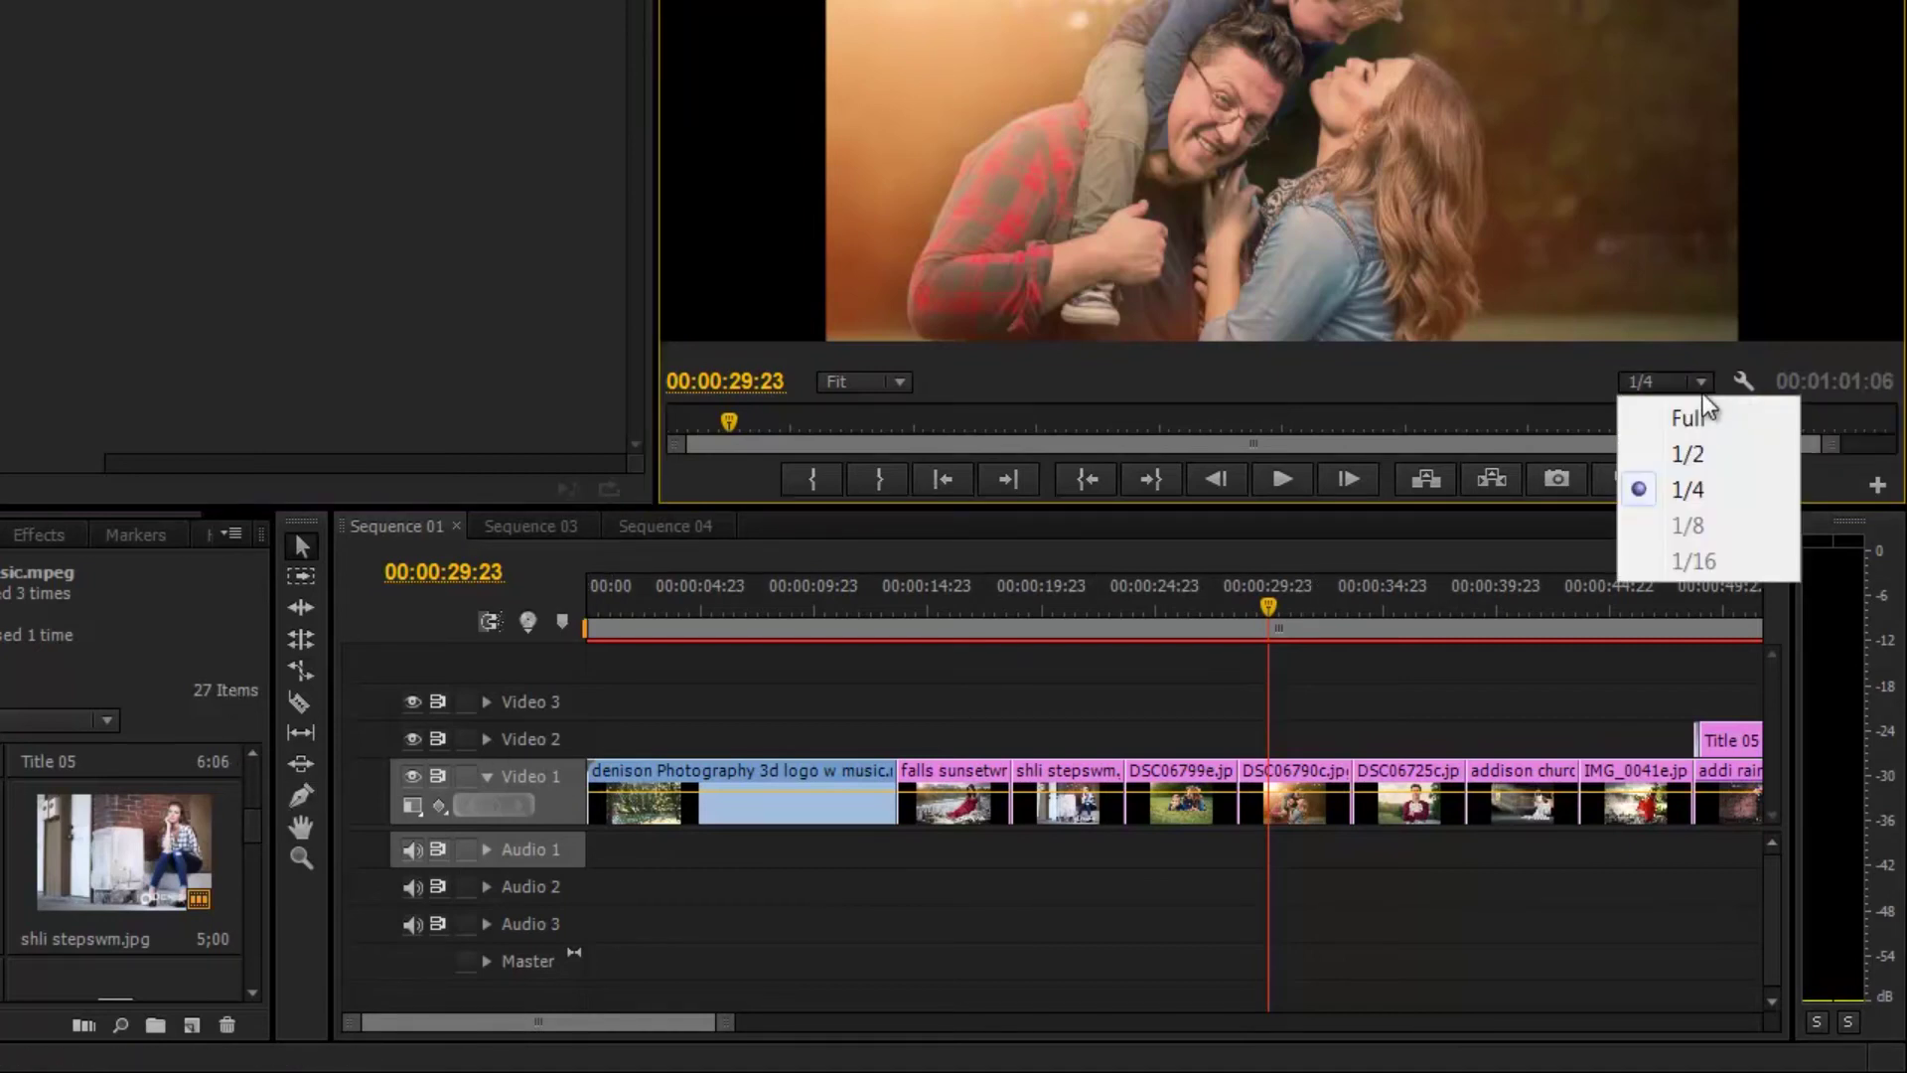
left_click(1693, 495)
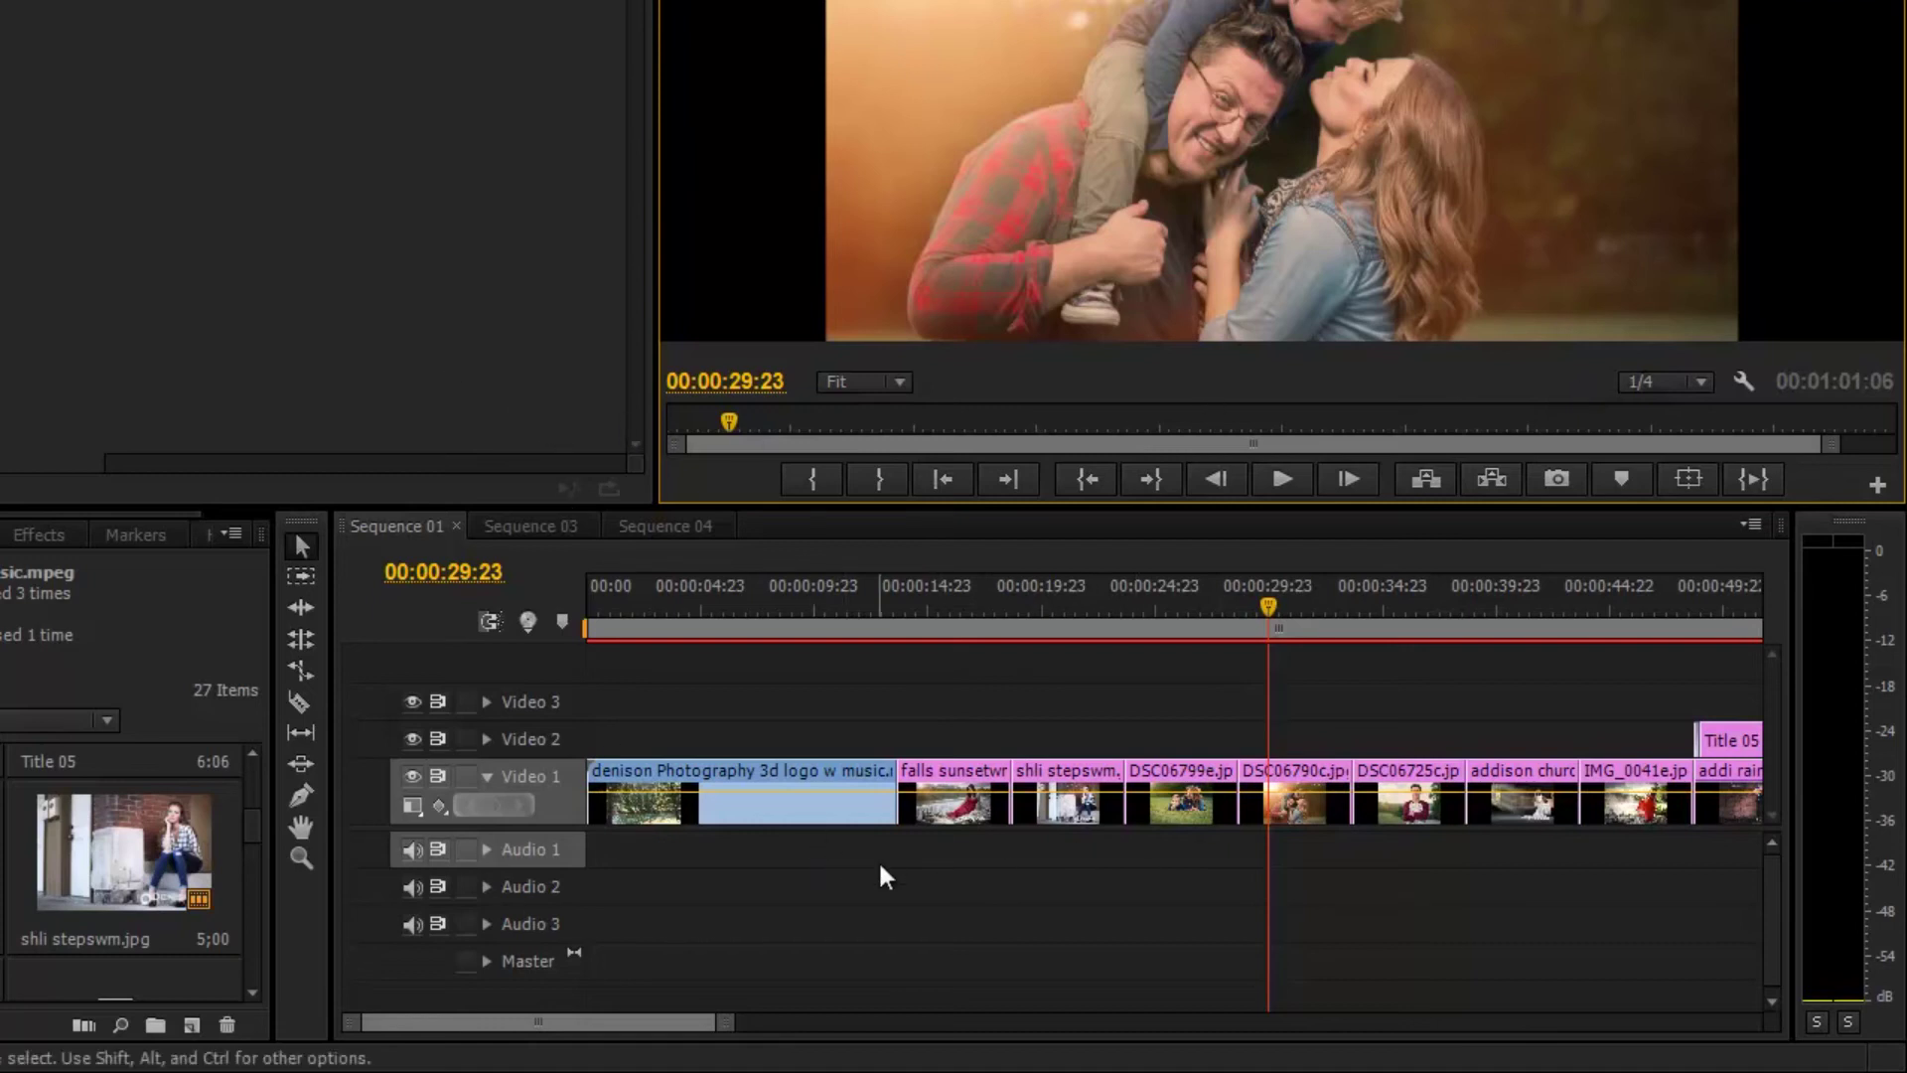
Play the end of Sequence 01 from 00:00:47:20 to preview the Title 05 text over the umbrella photo.
left_click_drag(592, 1021, 652, 1022)
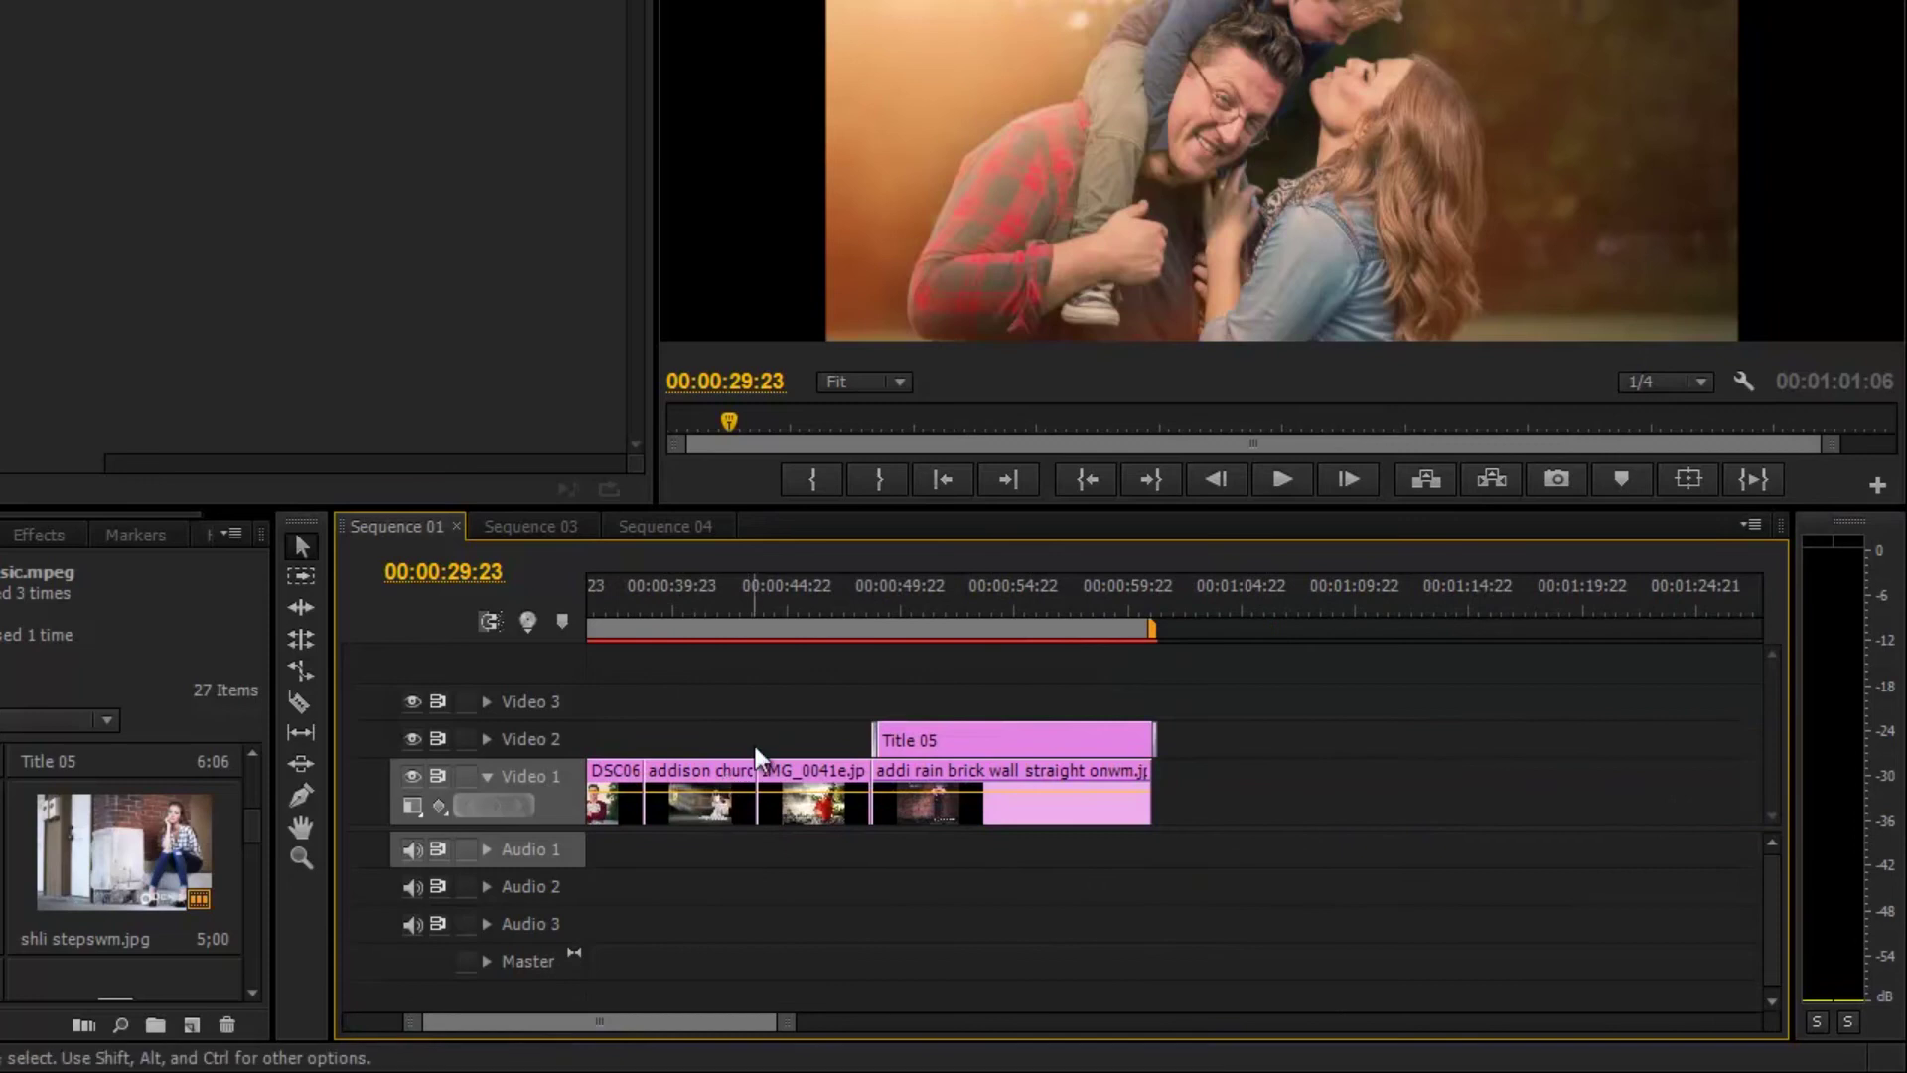
left_click(852, 604)
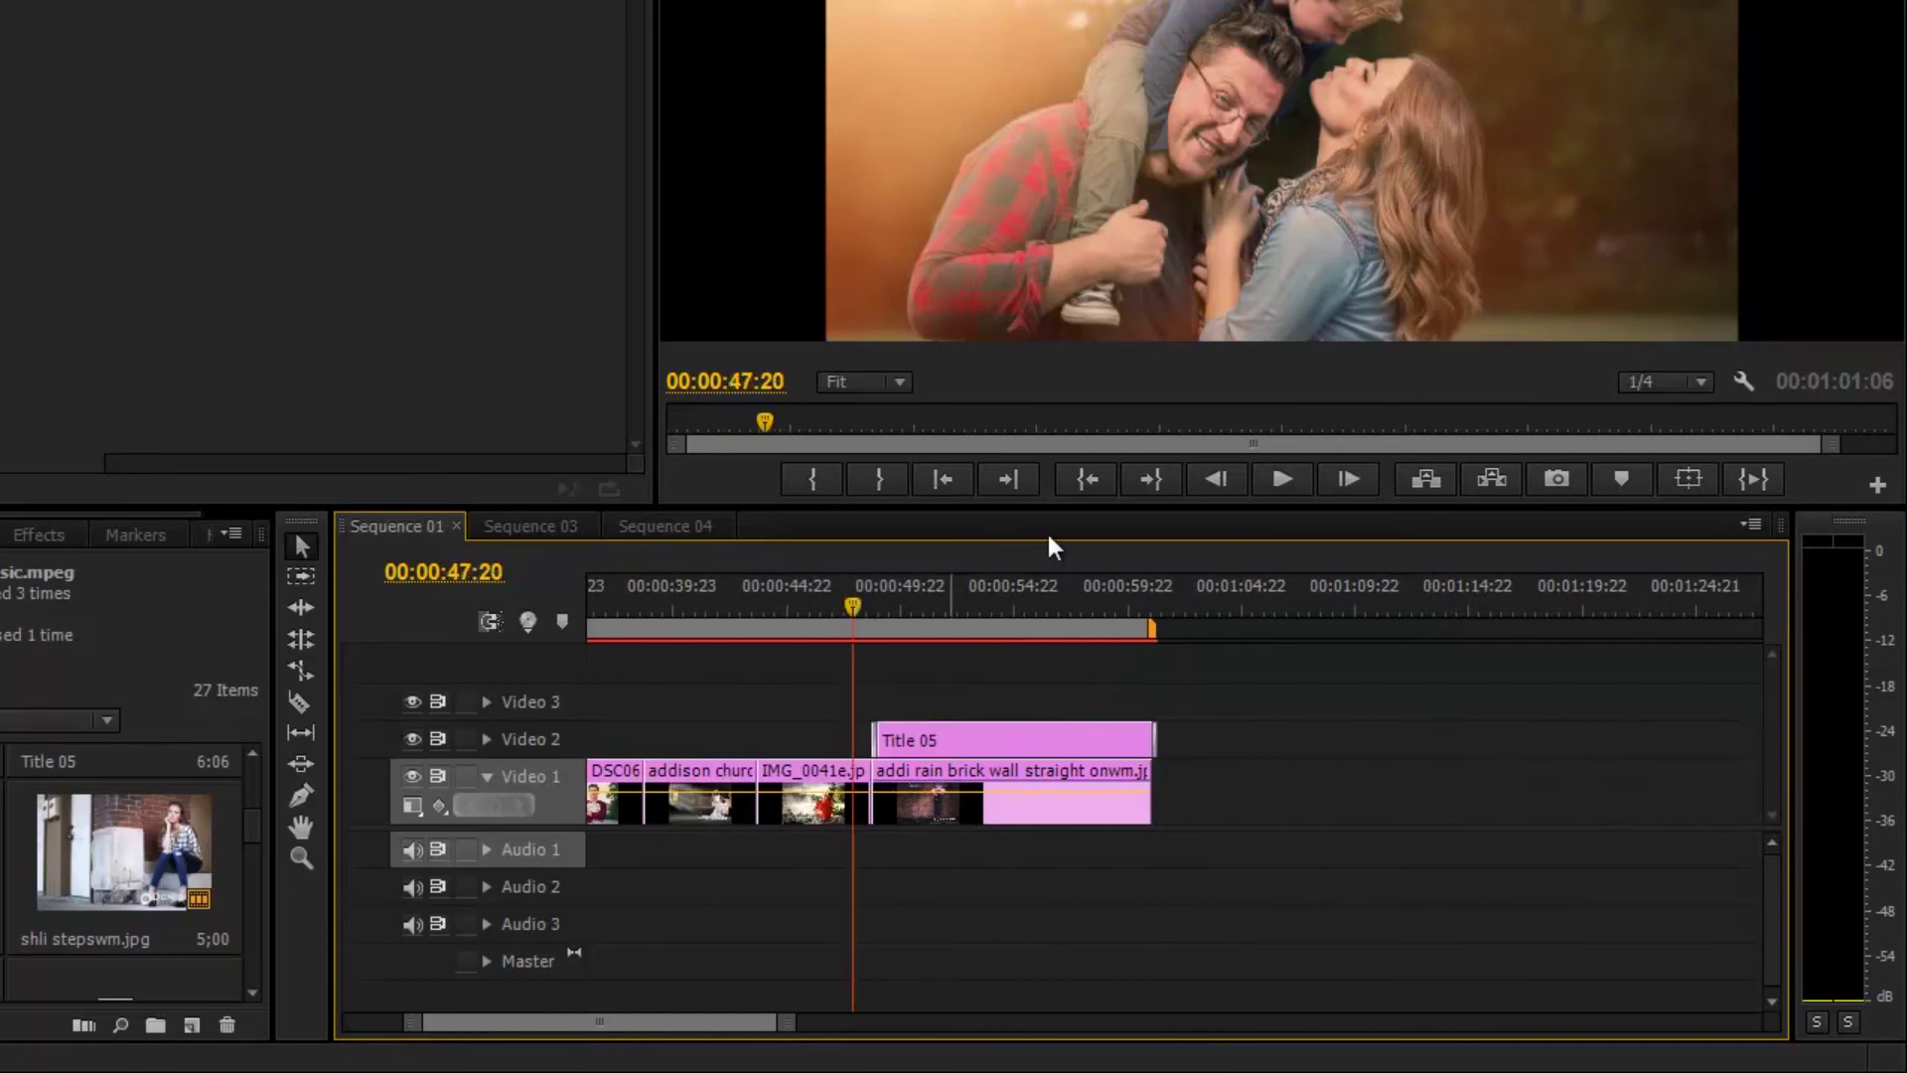
left_click(1283, 476)
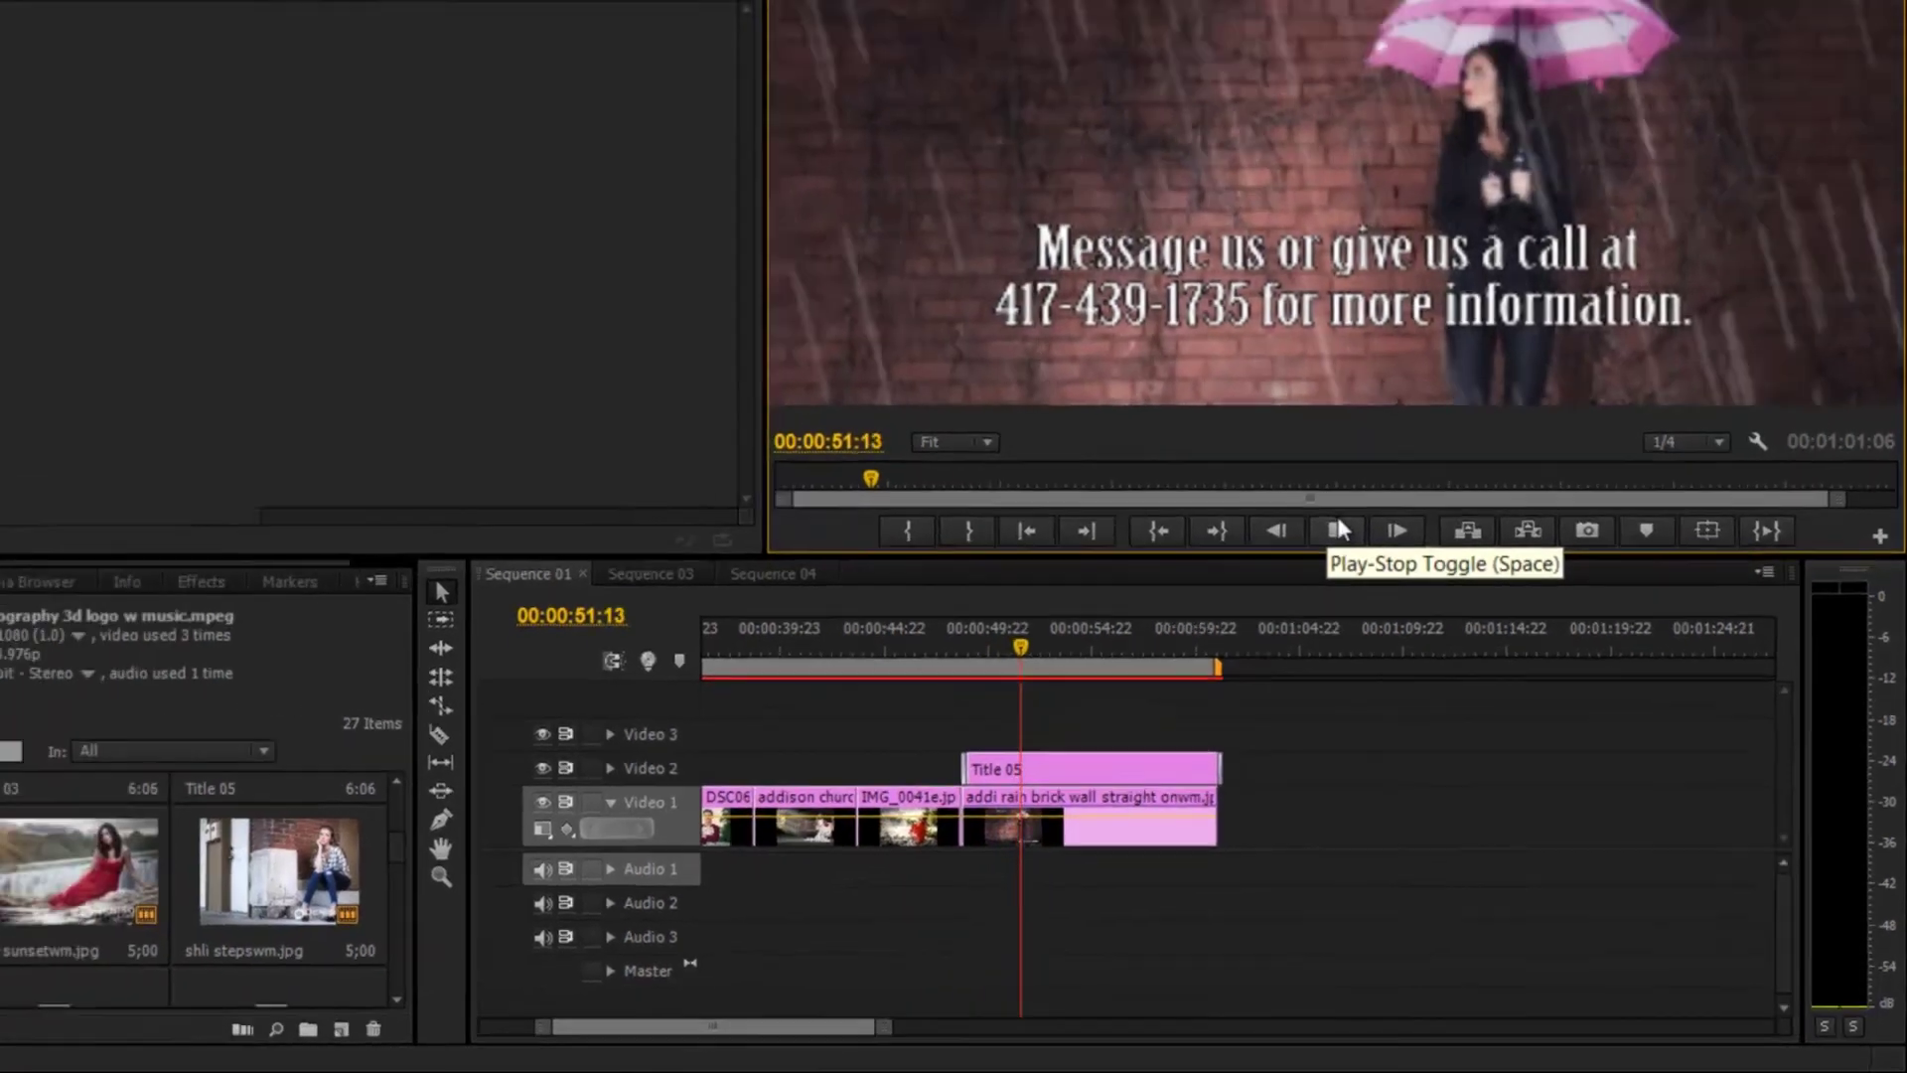
left_click(1281, 479)
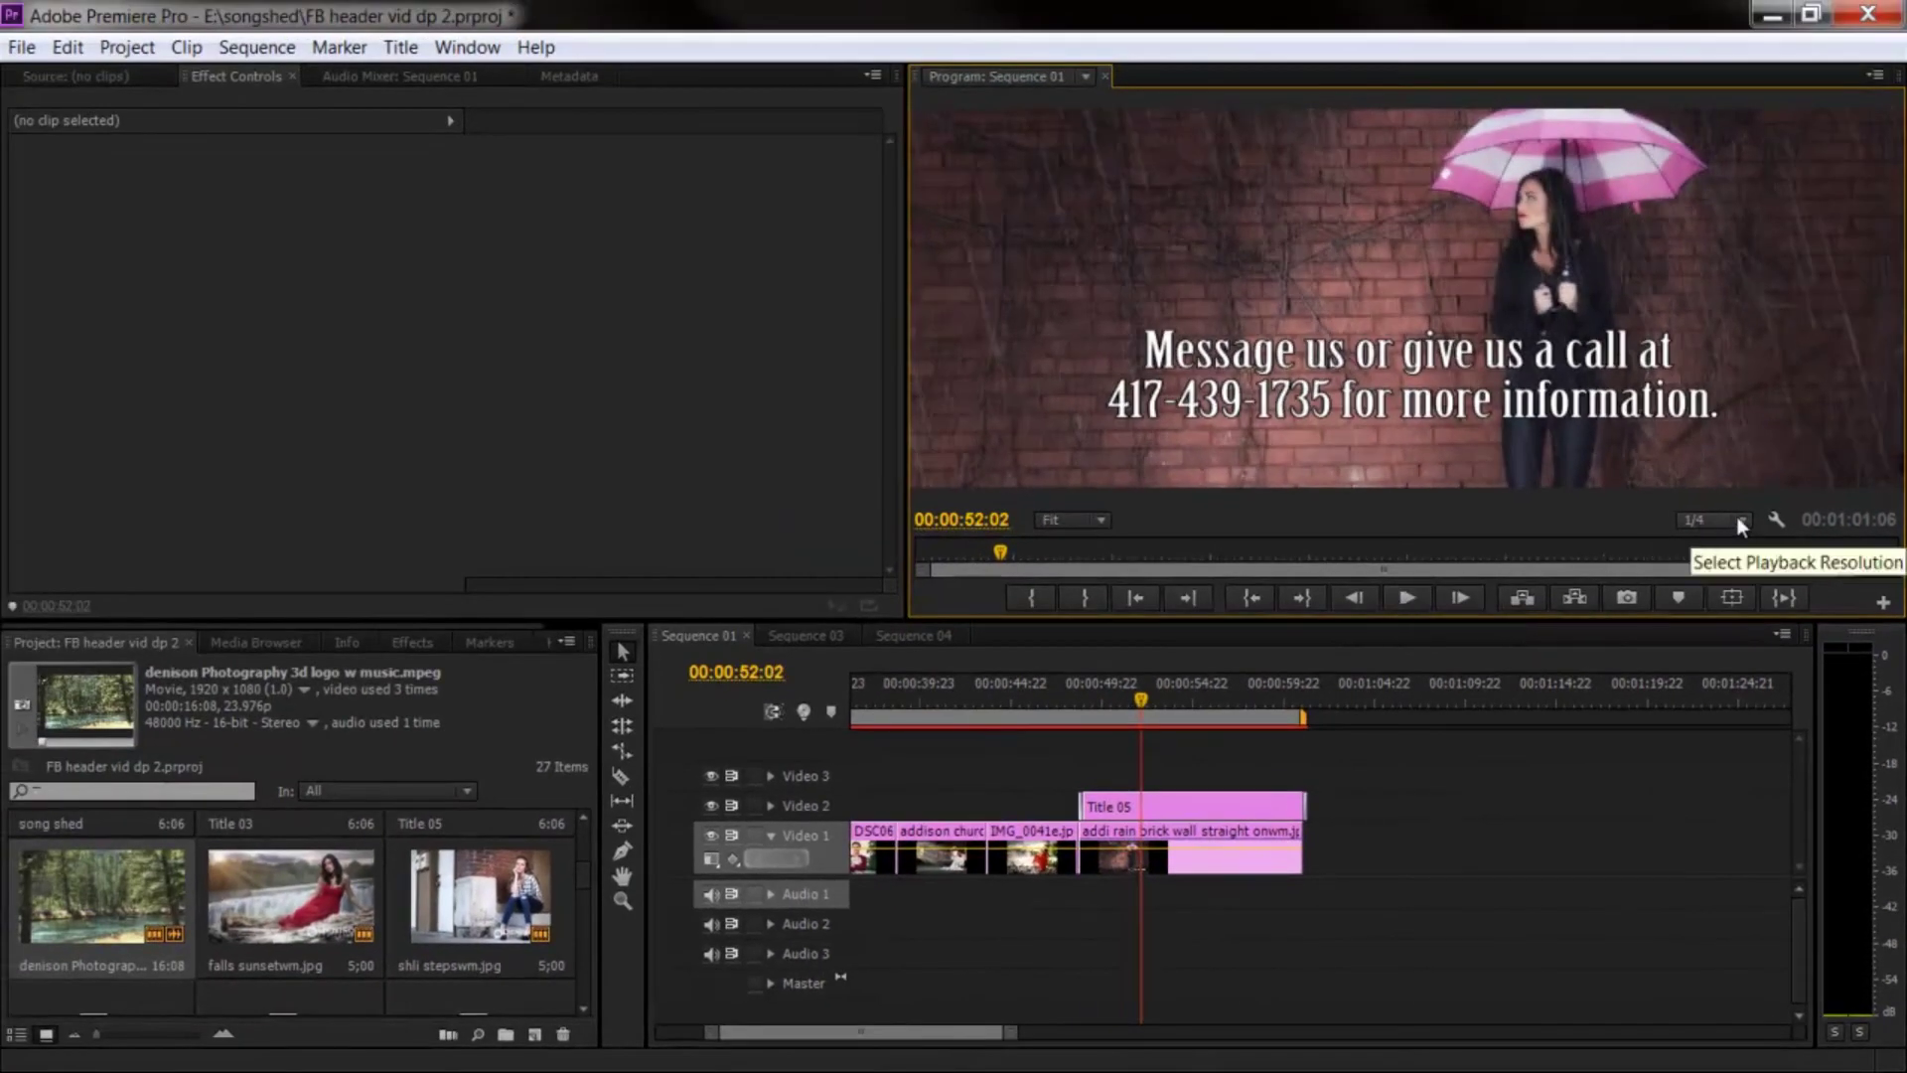
Set the playback resolution to Full and play the closing title section, stopping before the sequence ends.
left_click(1738, 520)
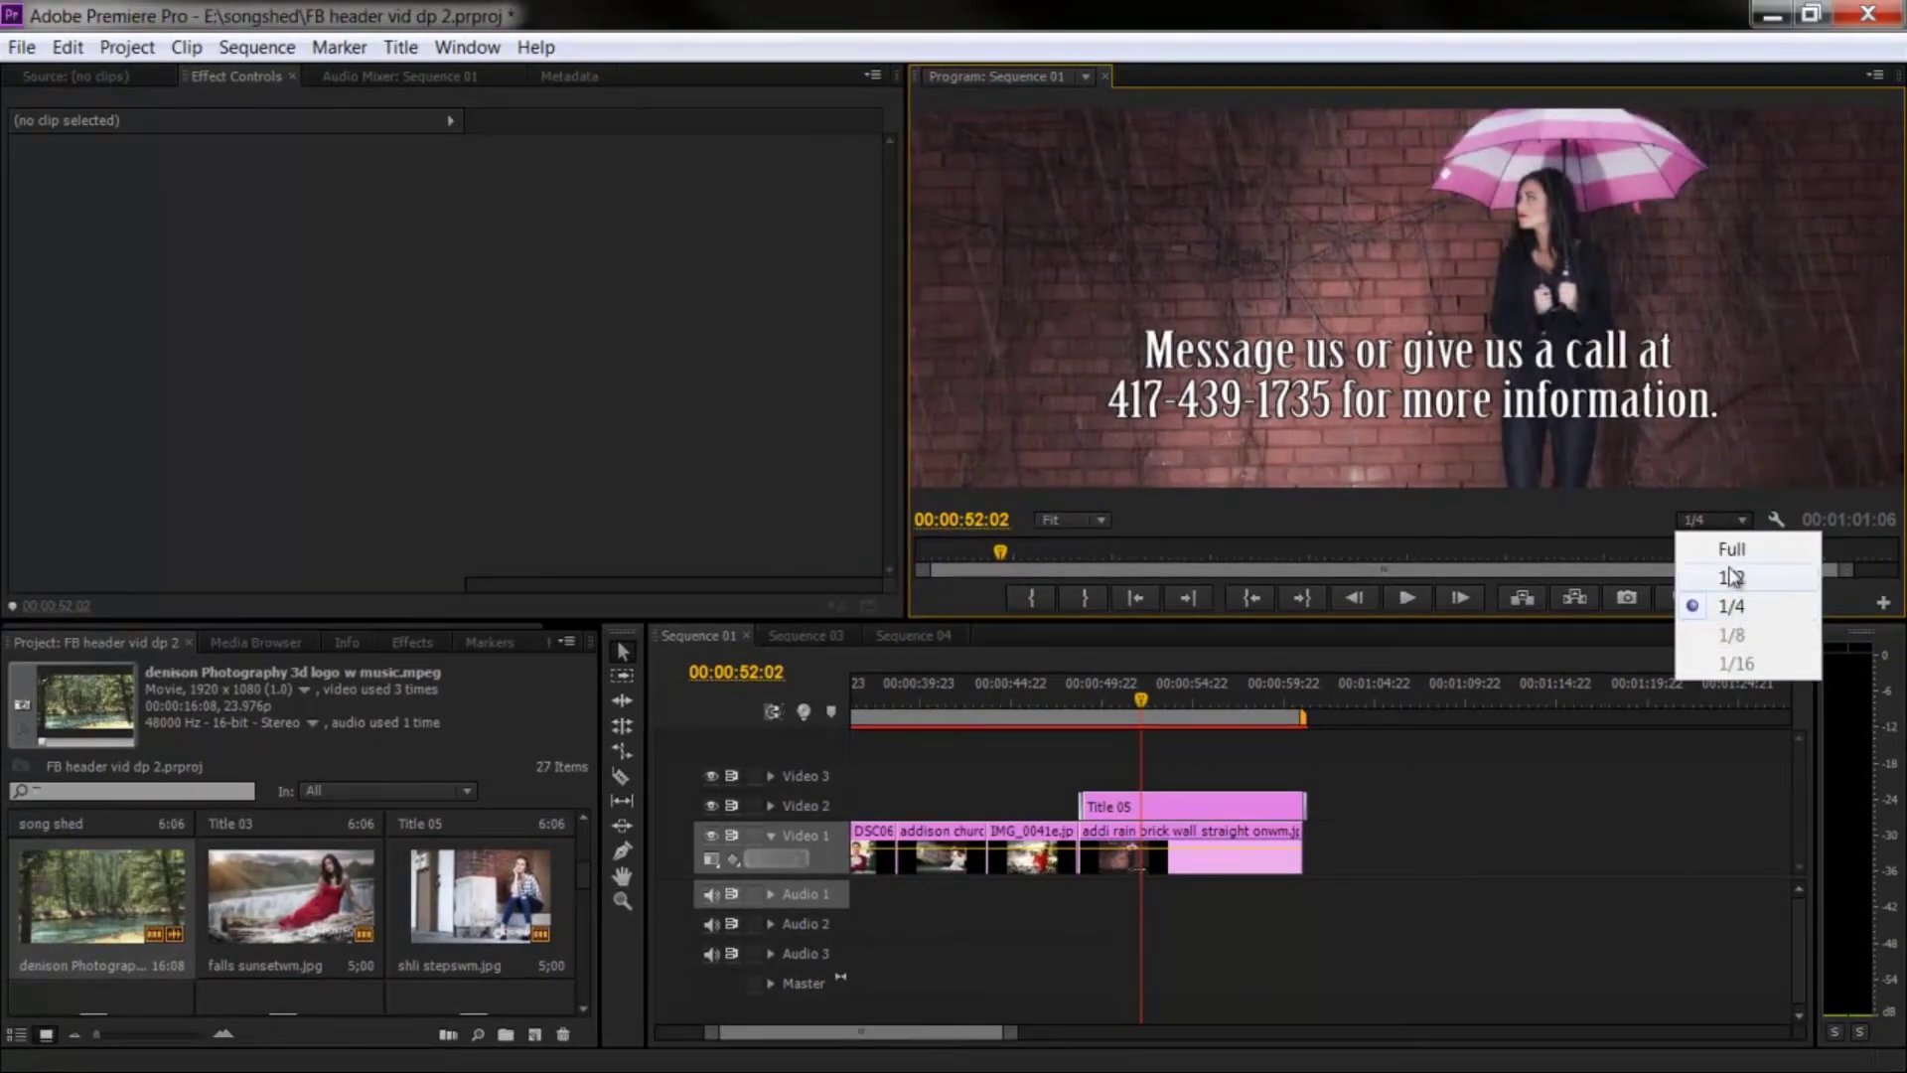
left_click(1731, 548)
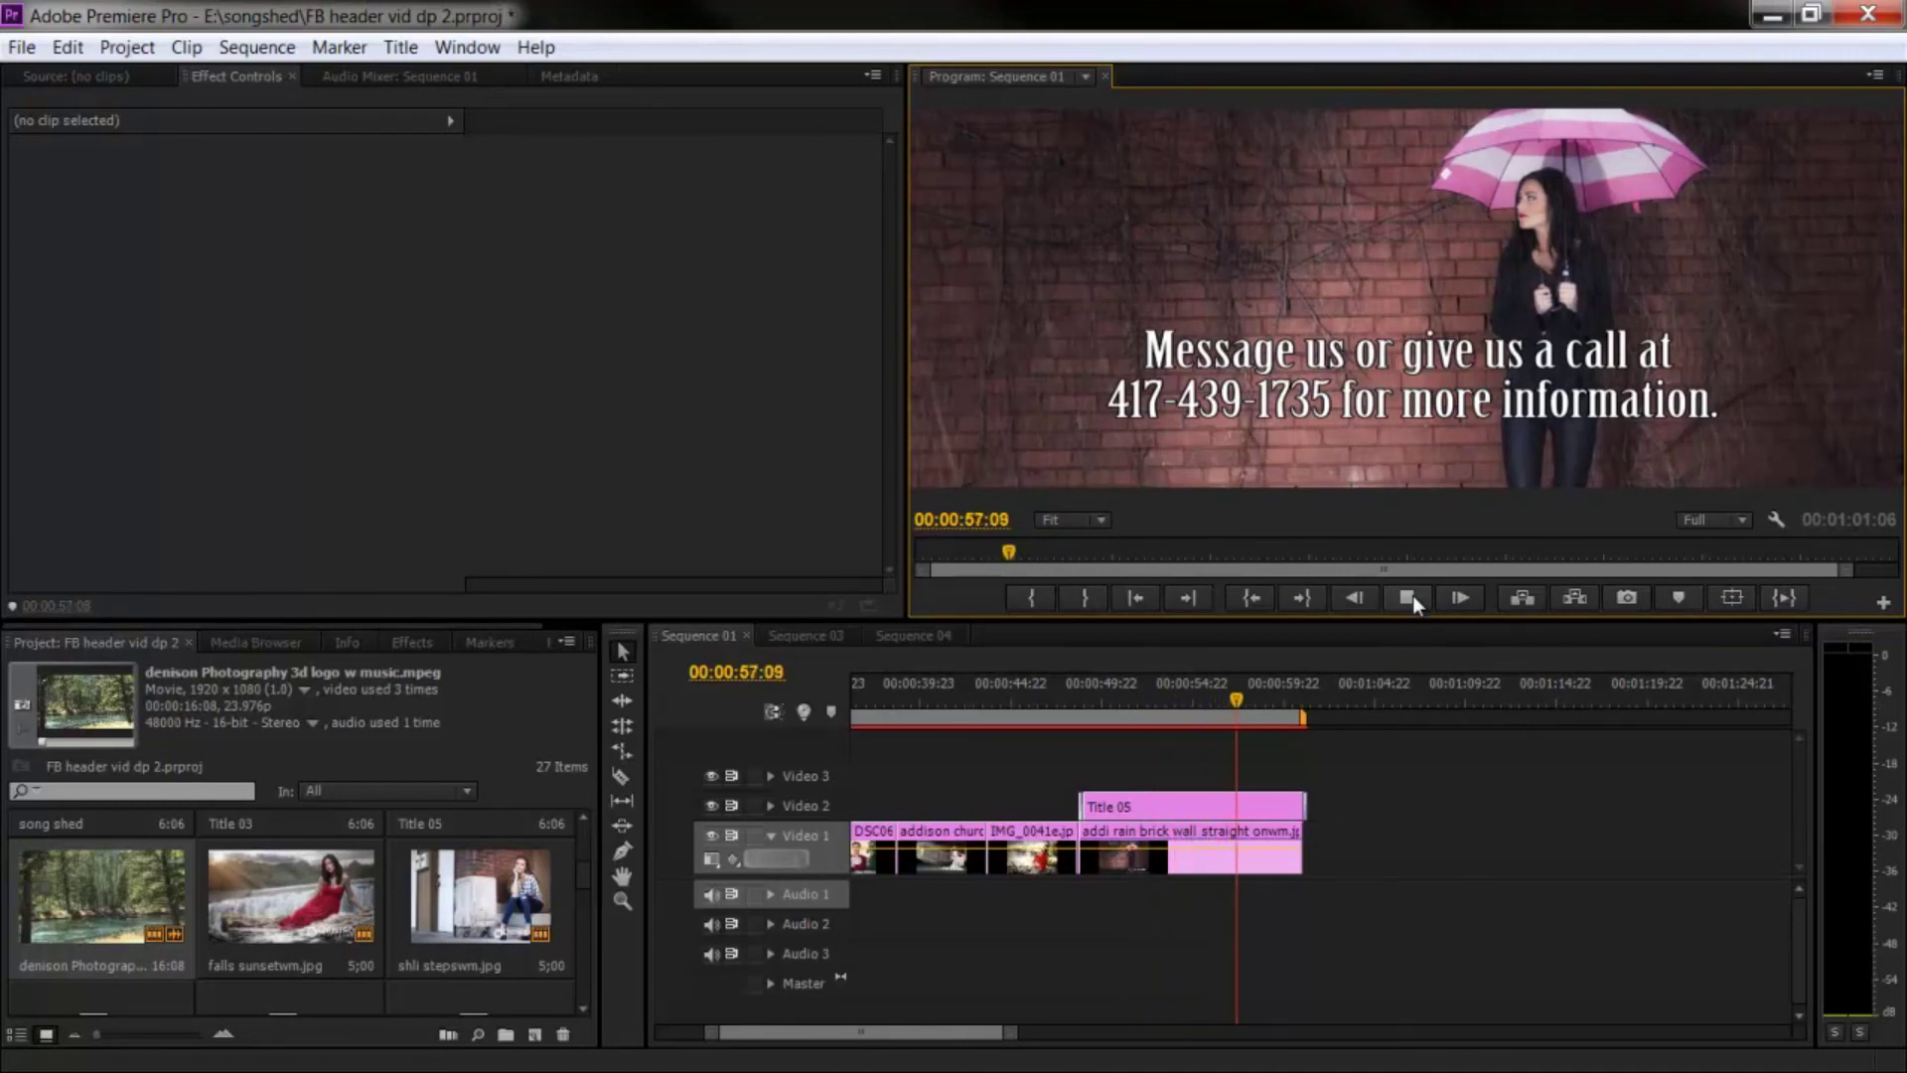
left_click(1411, 594)
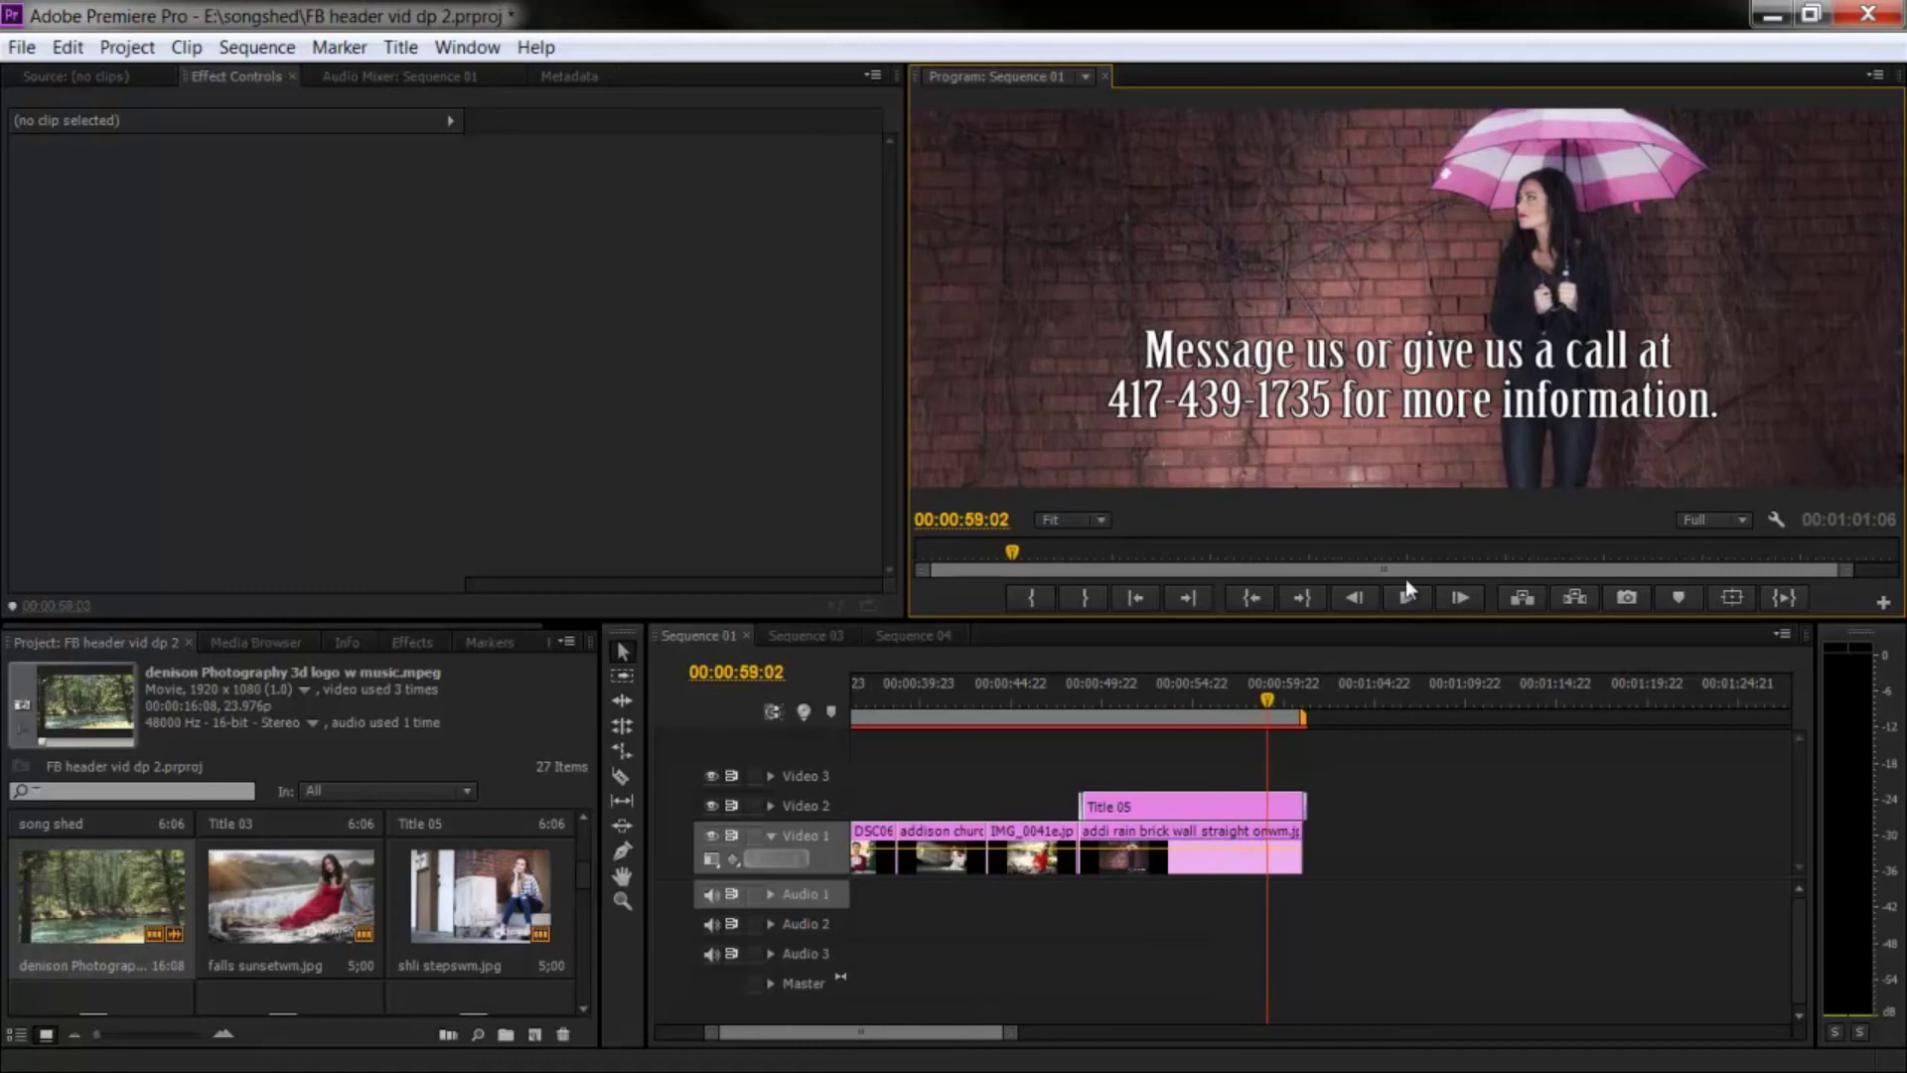
left_click(678, 718)
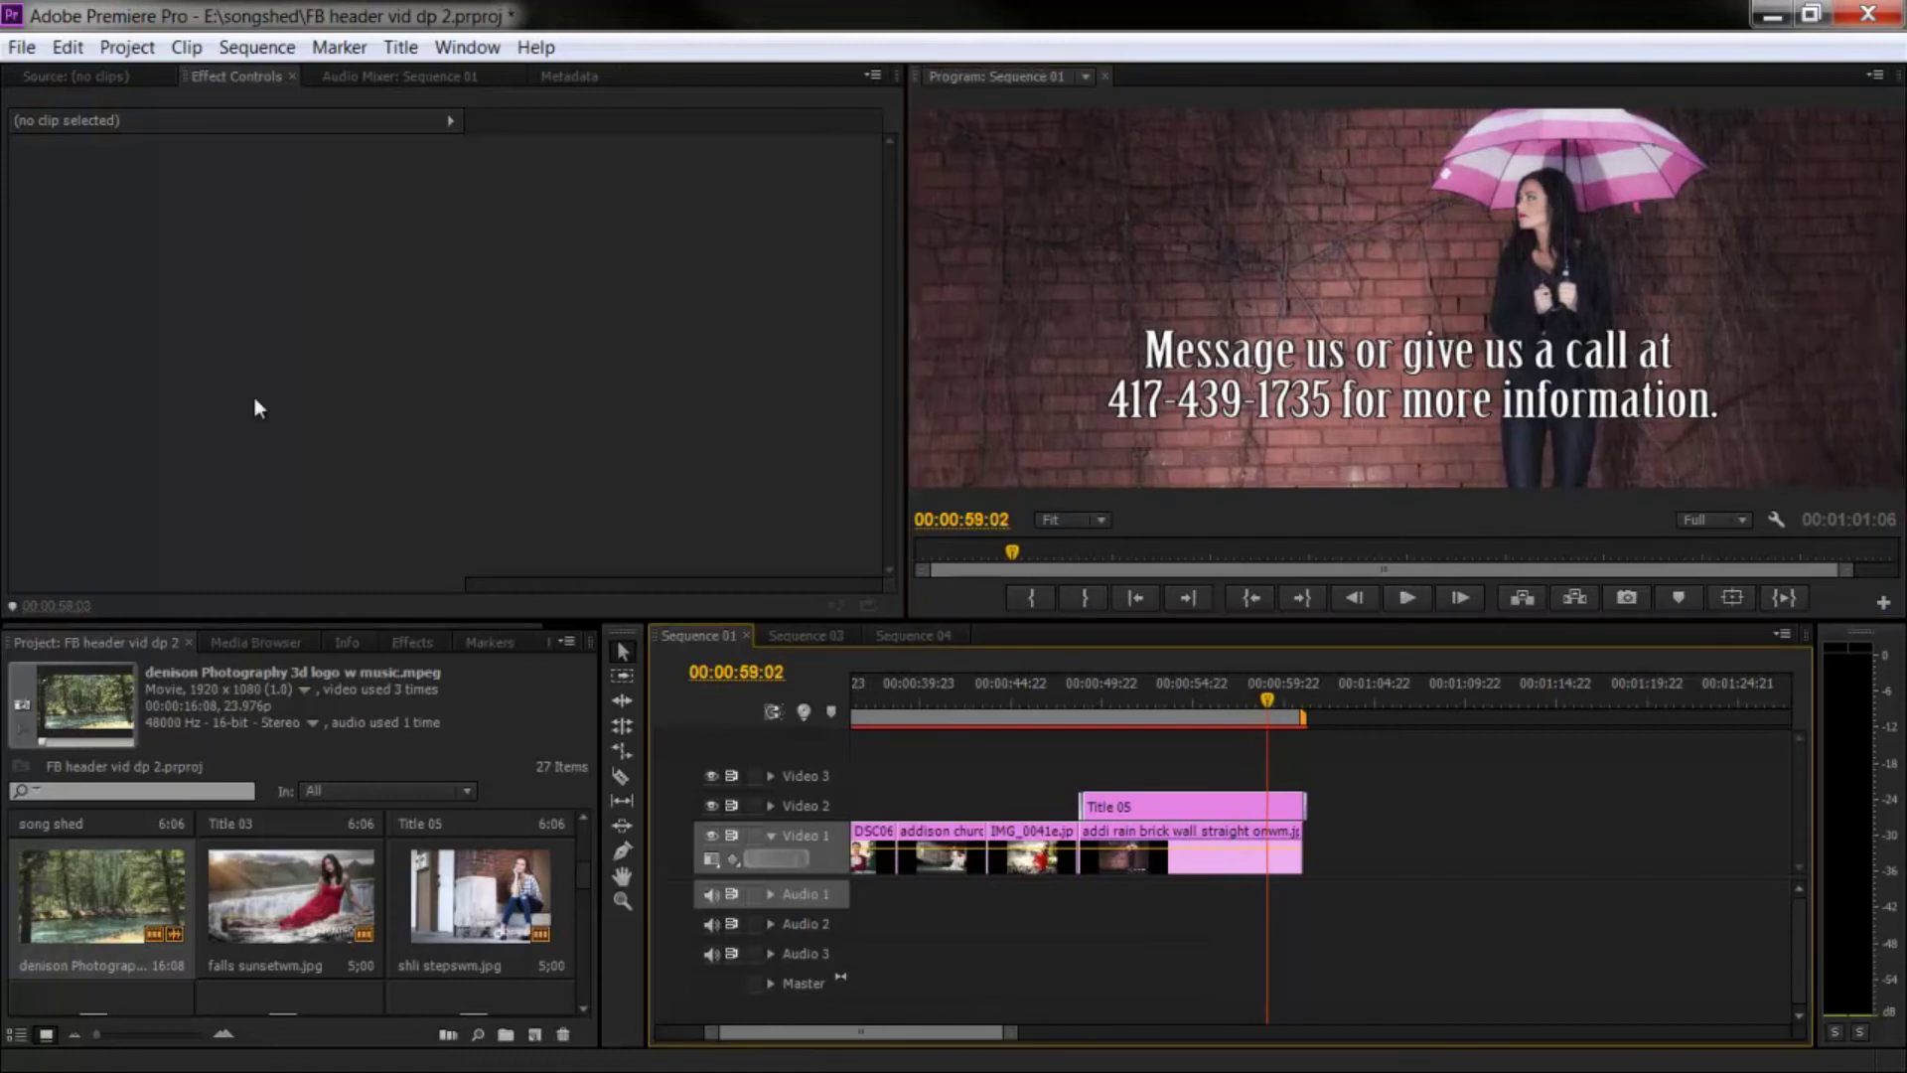
Start a media export of Sequence 01 and set its format to H.264.
left_click(21, 47)
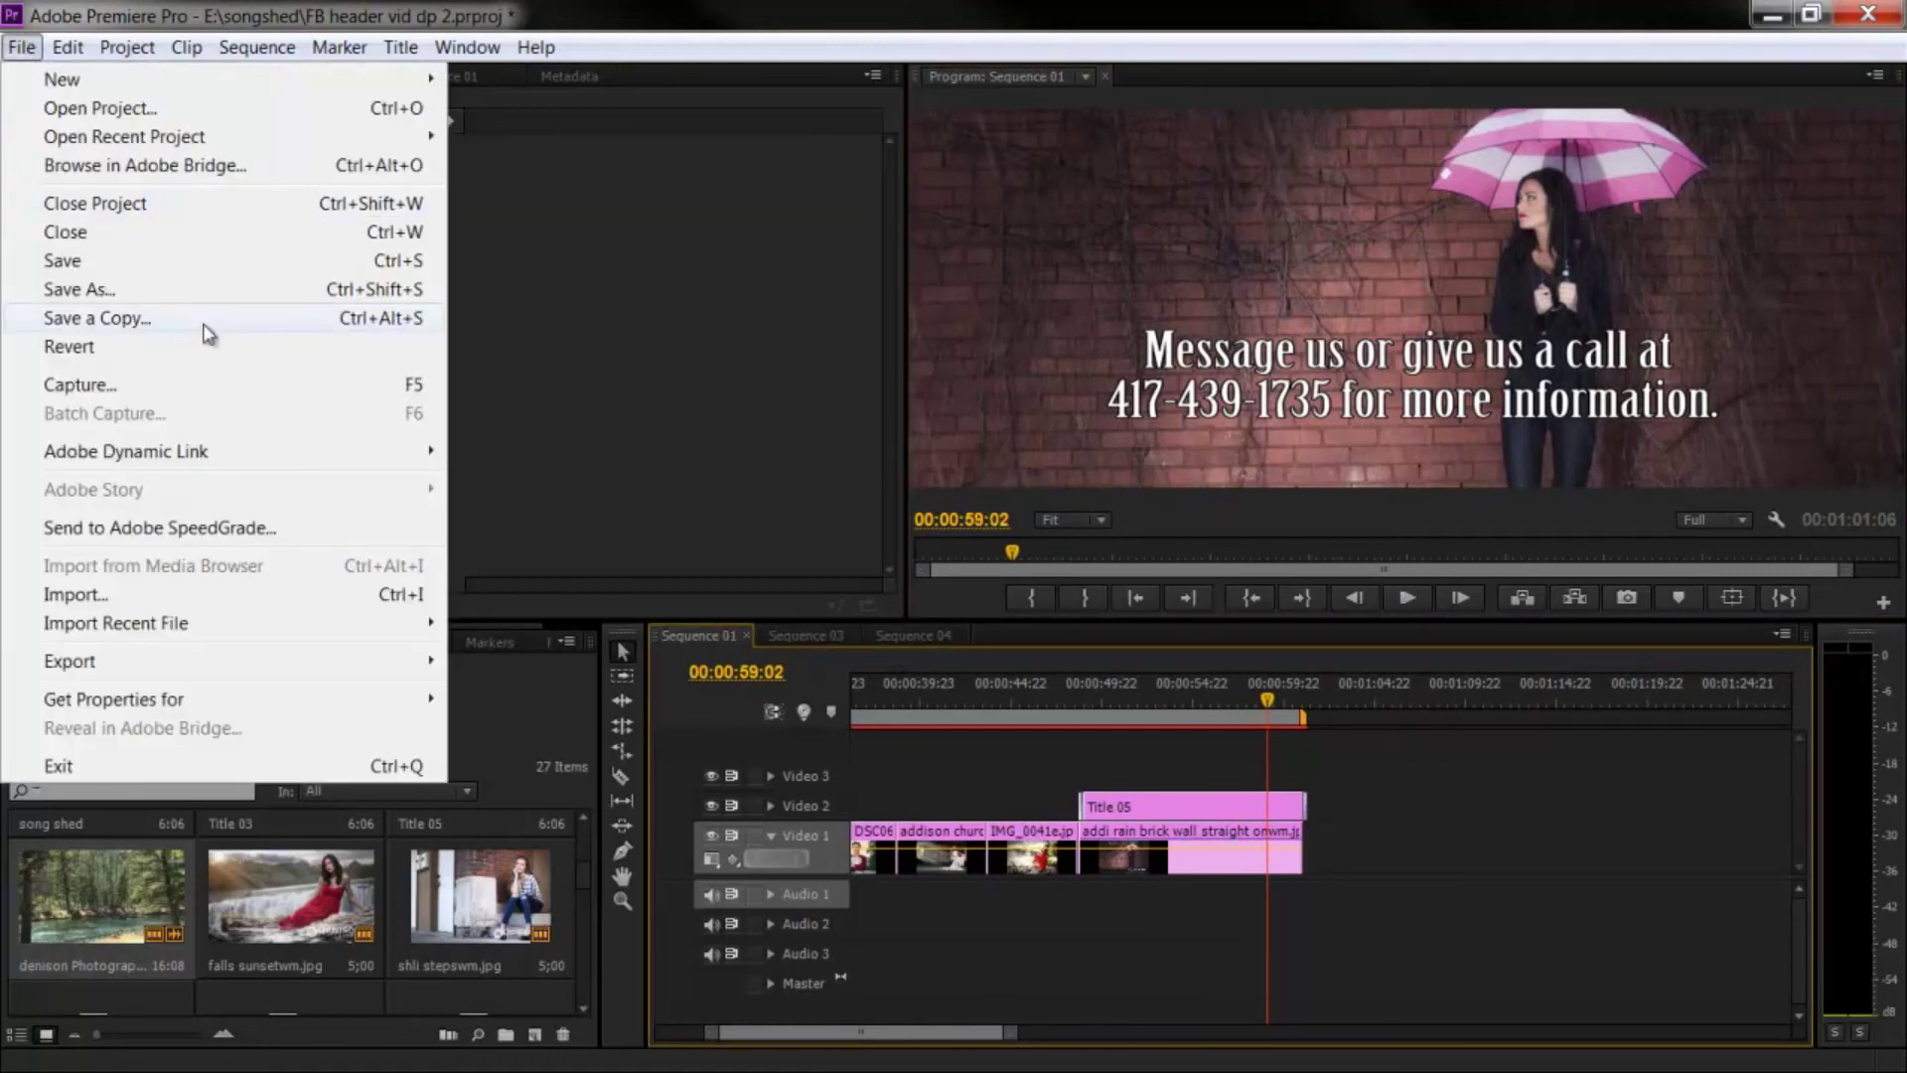
mouse_move(391, 655)
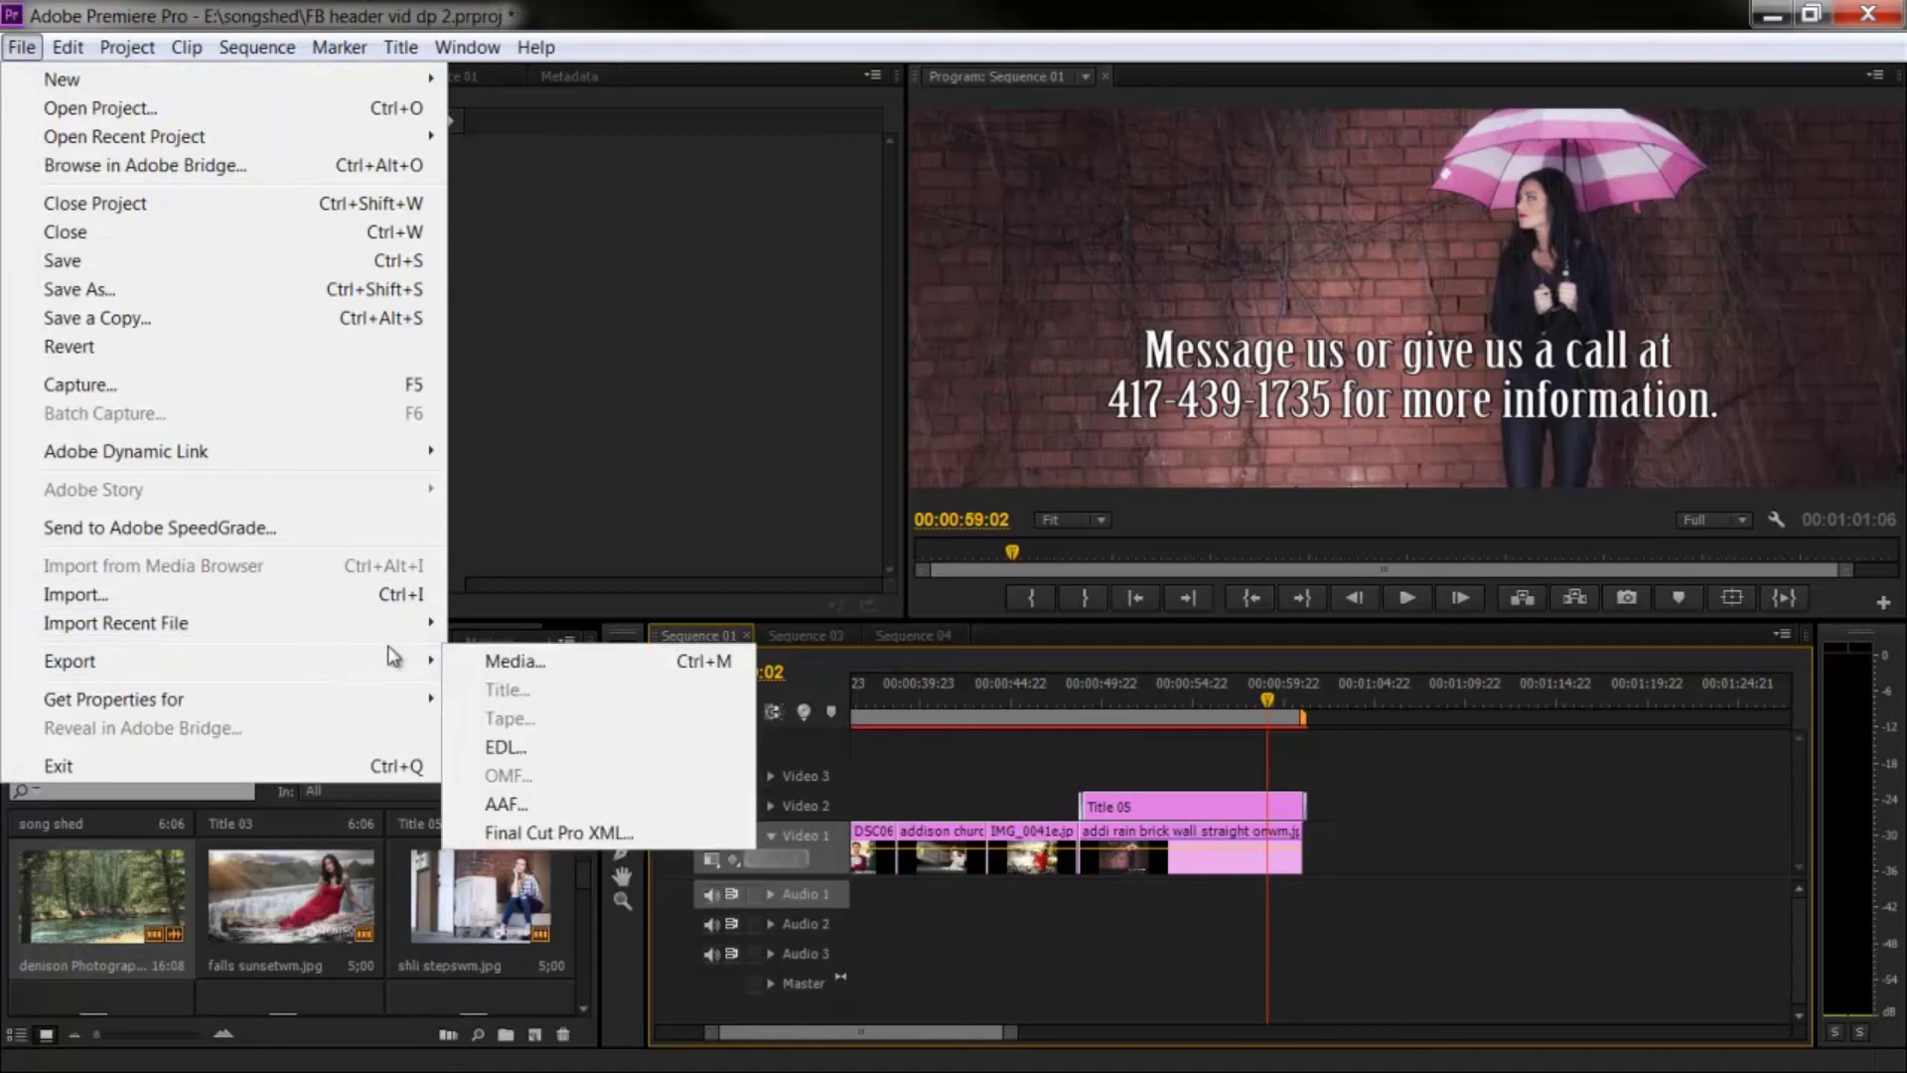
left_click(499, 661)
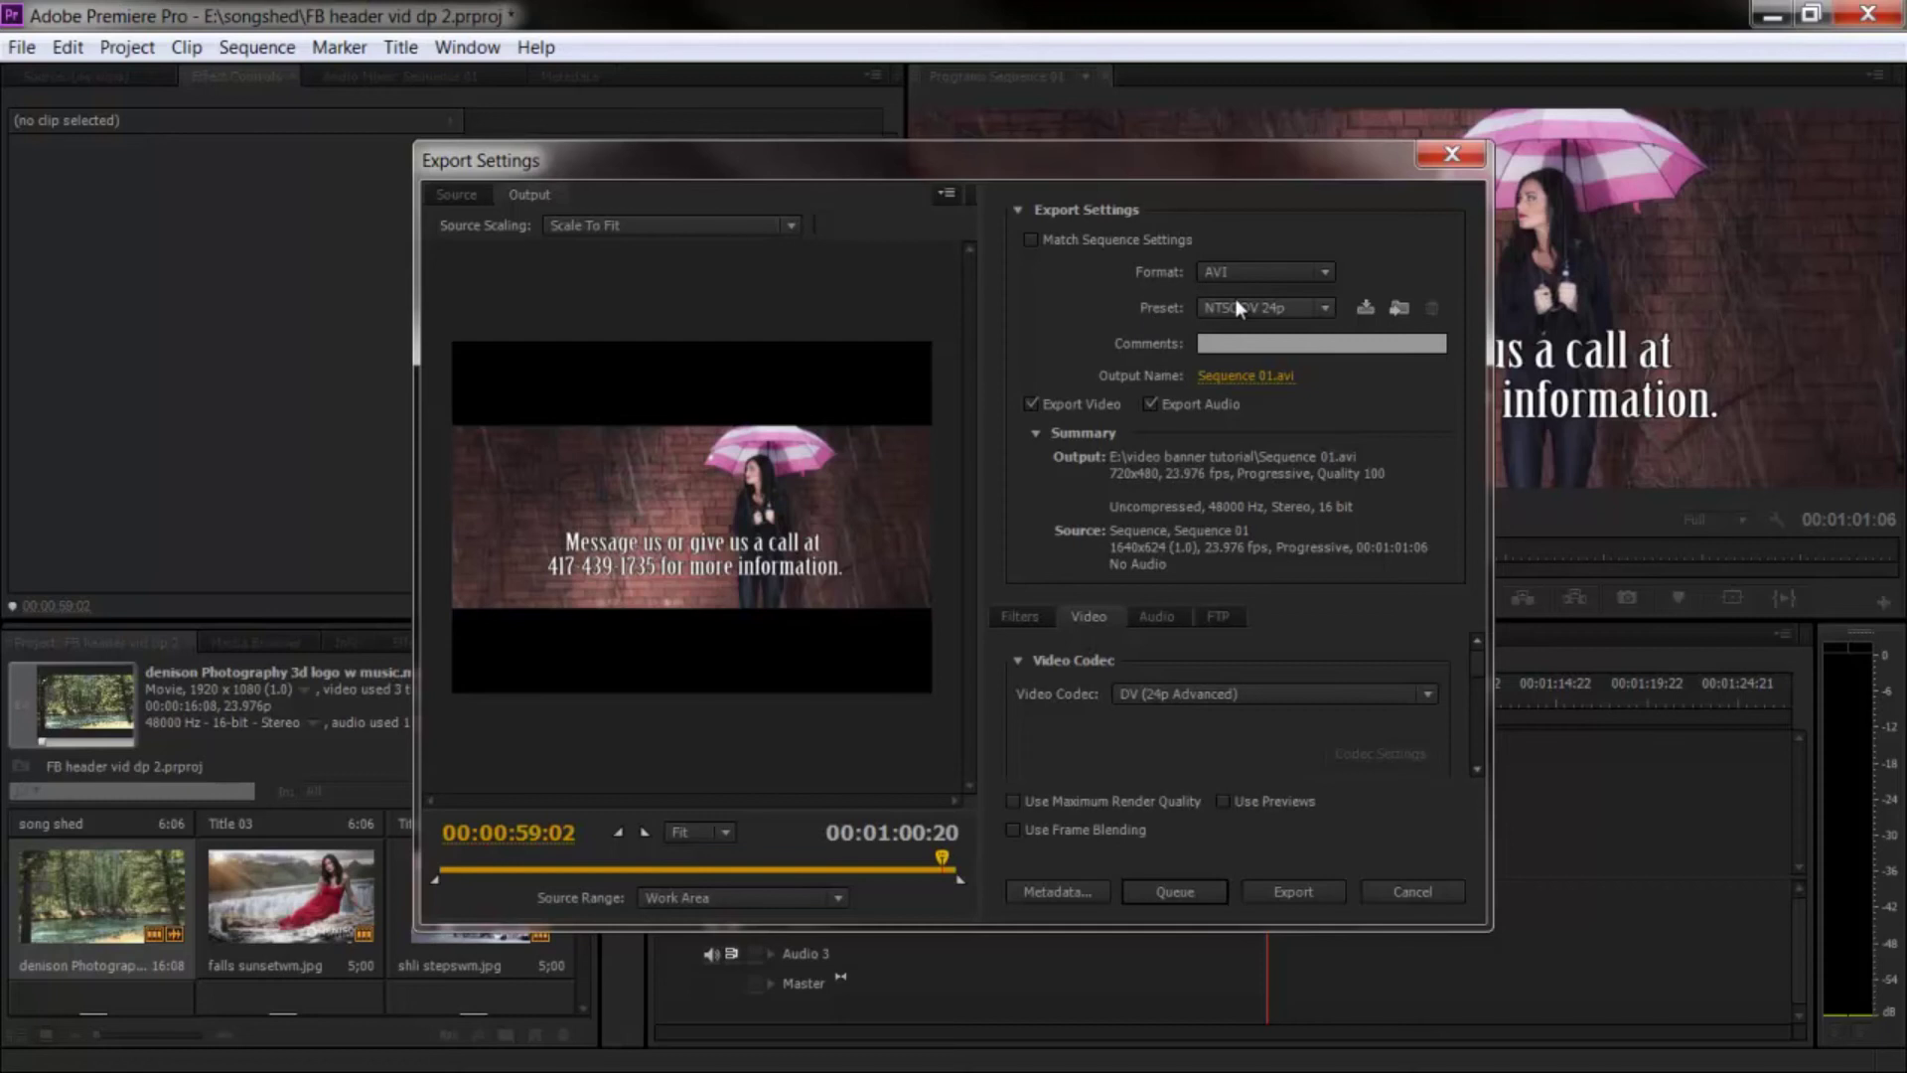
left_click(1328, 271)
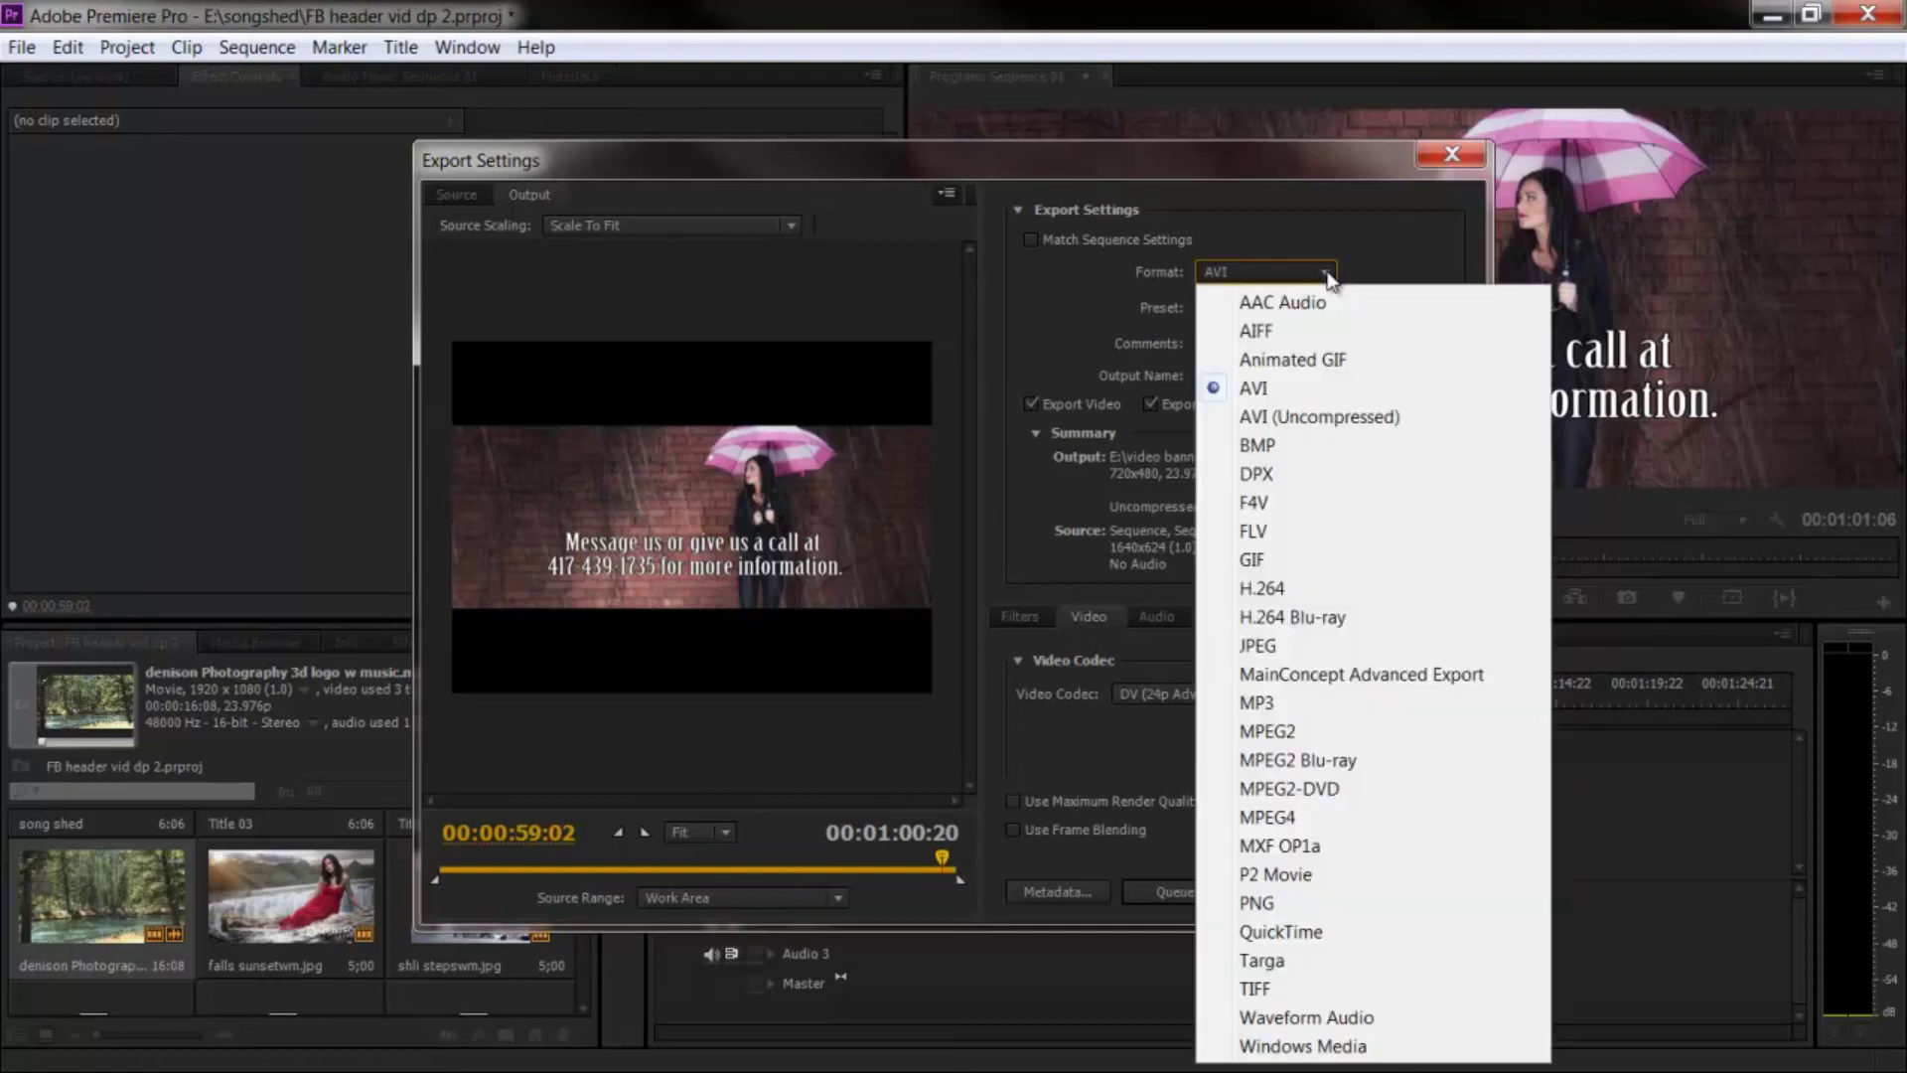
left_click(1288, 589)
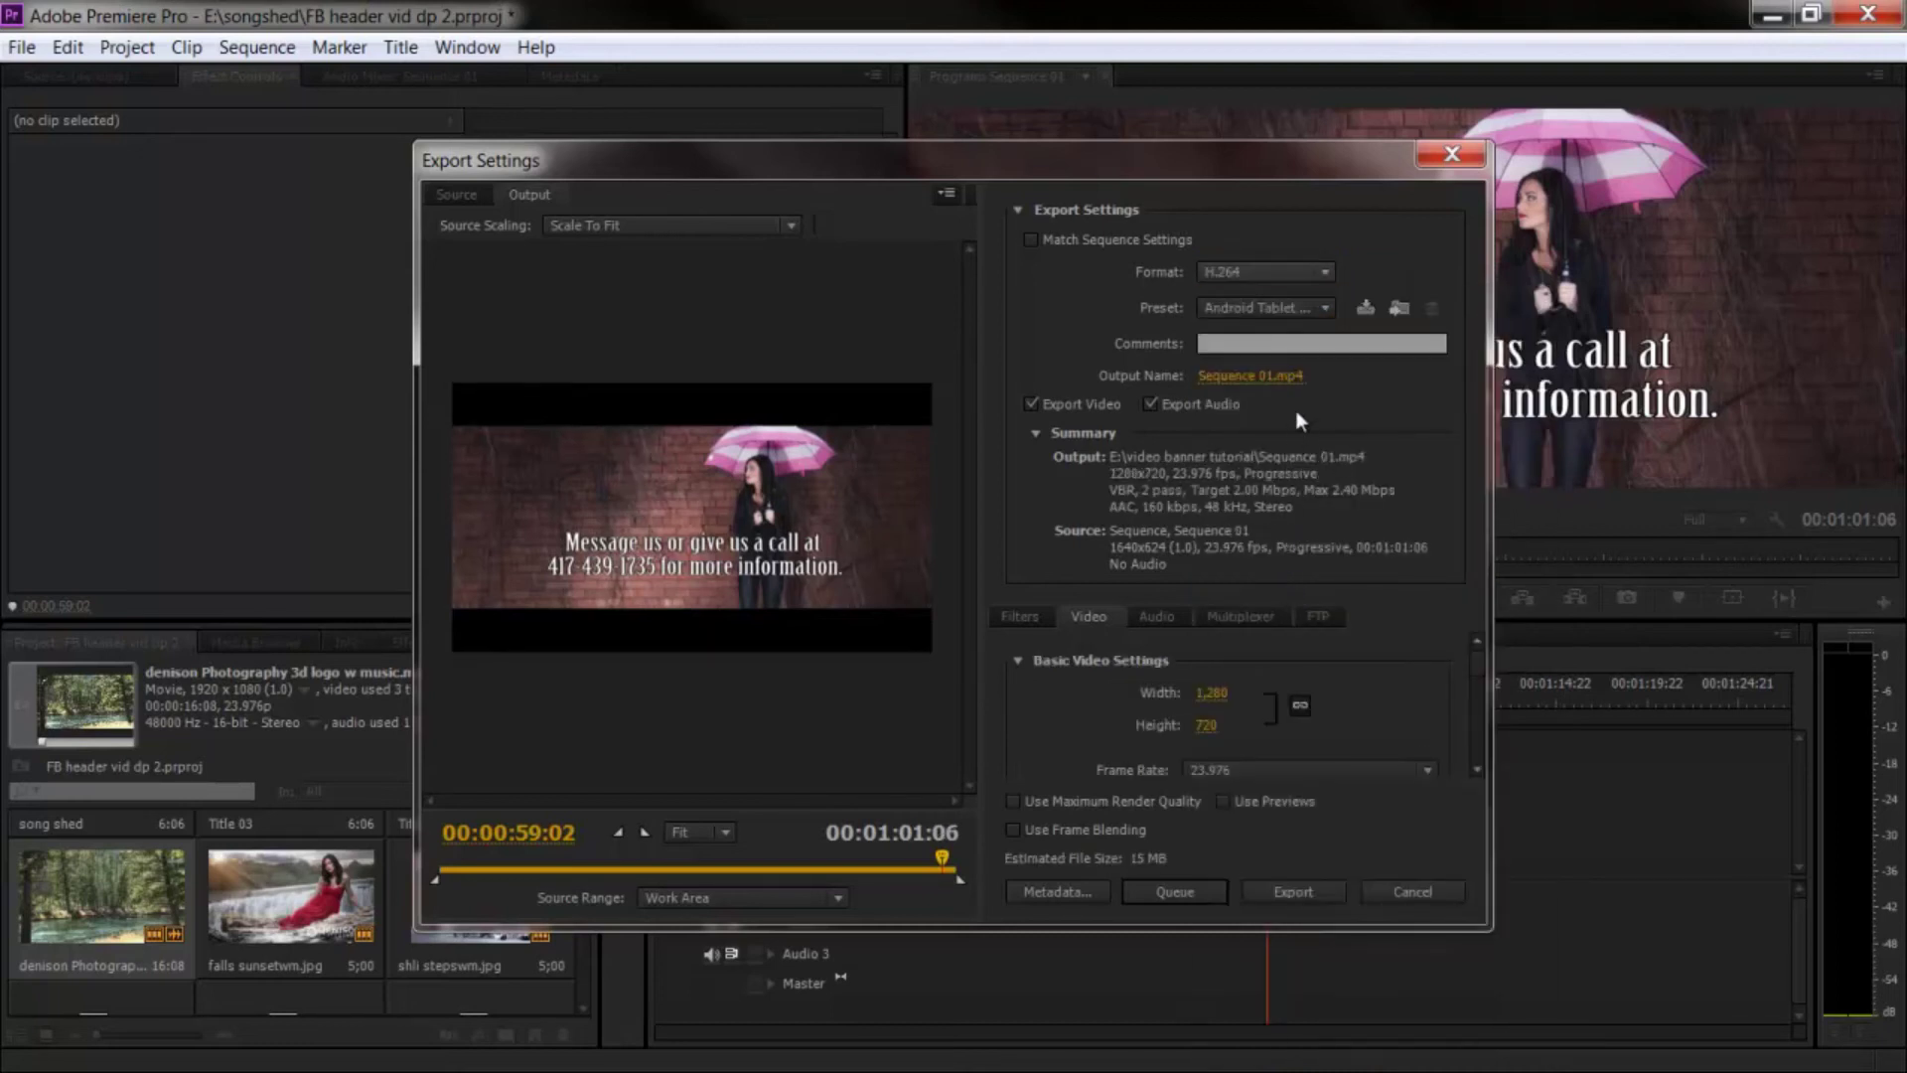
Apply the YouTube HD 1080p 23.976 preset to the export.
left_click(1323, 308)
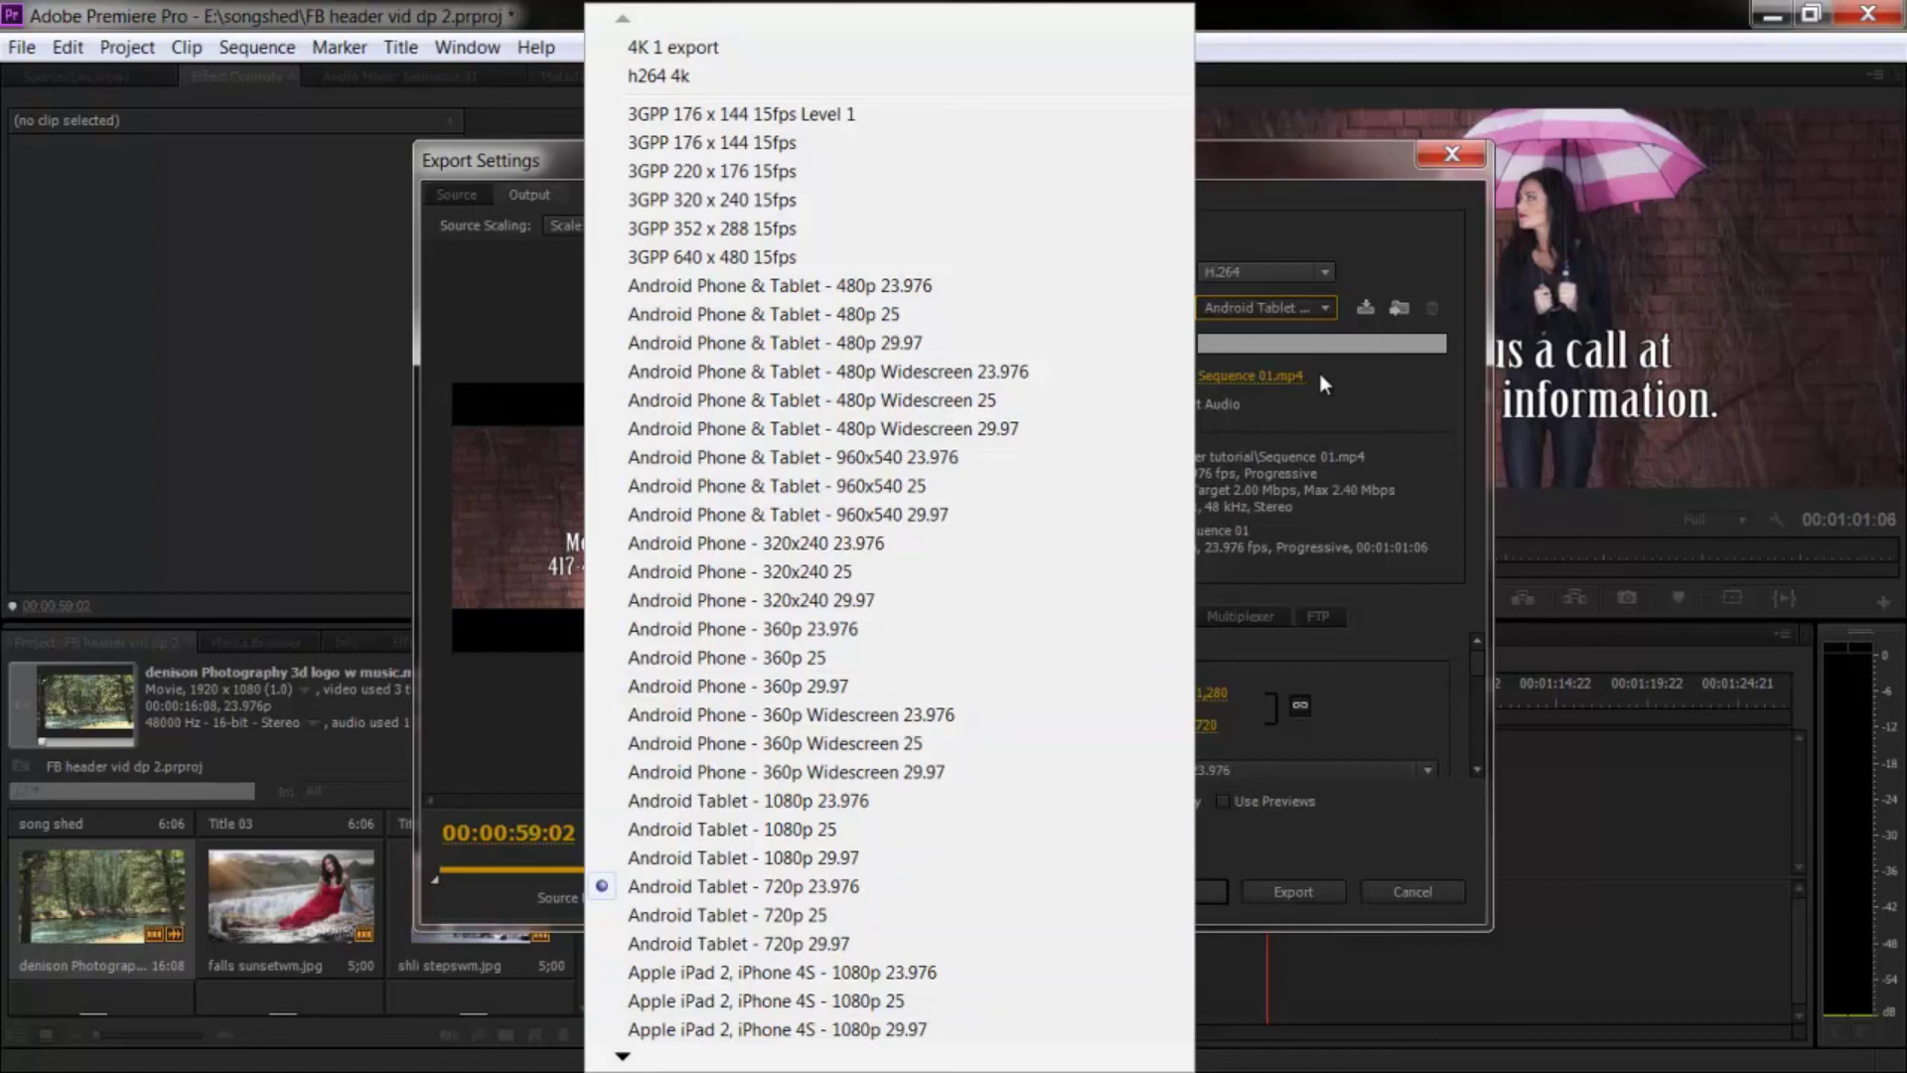
mouse_move(623, 1059)
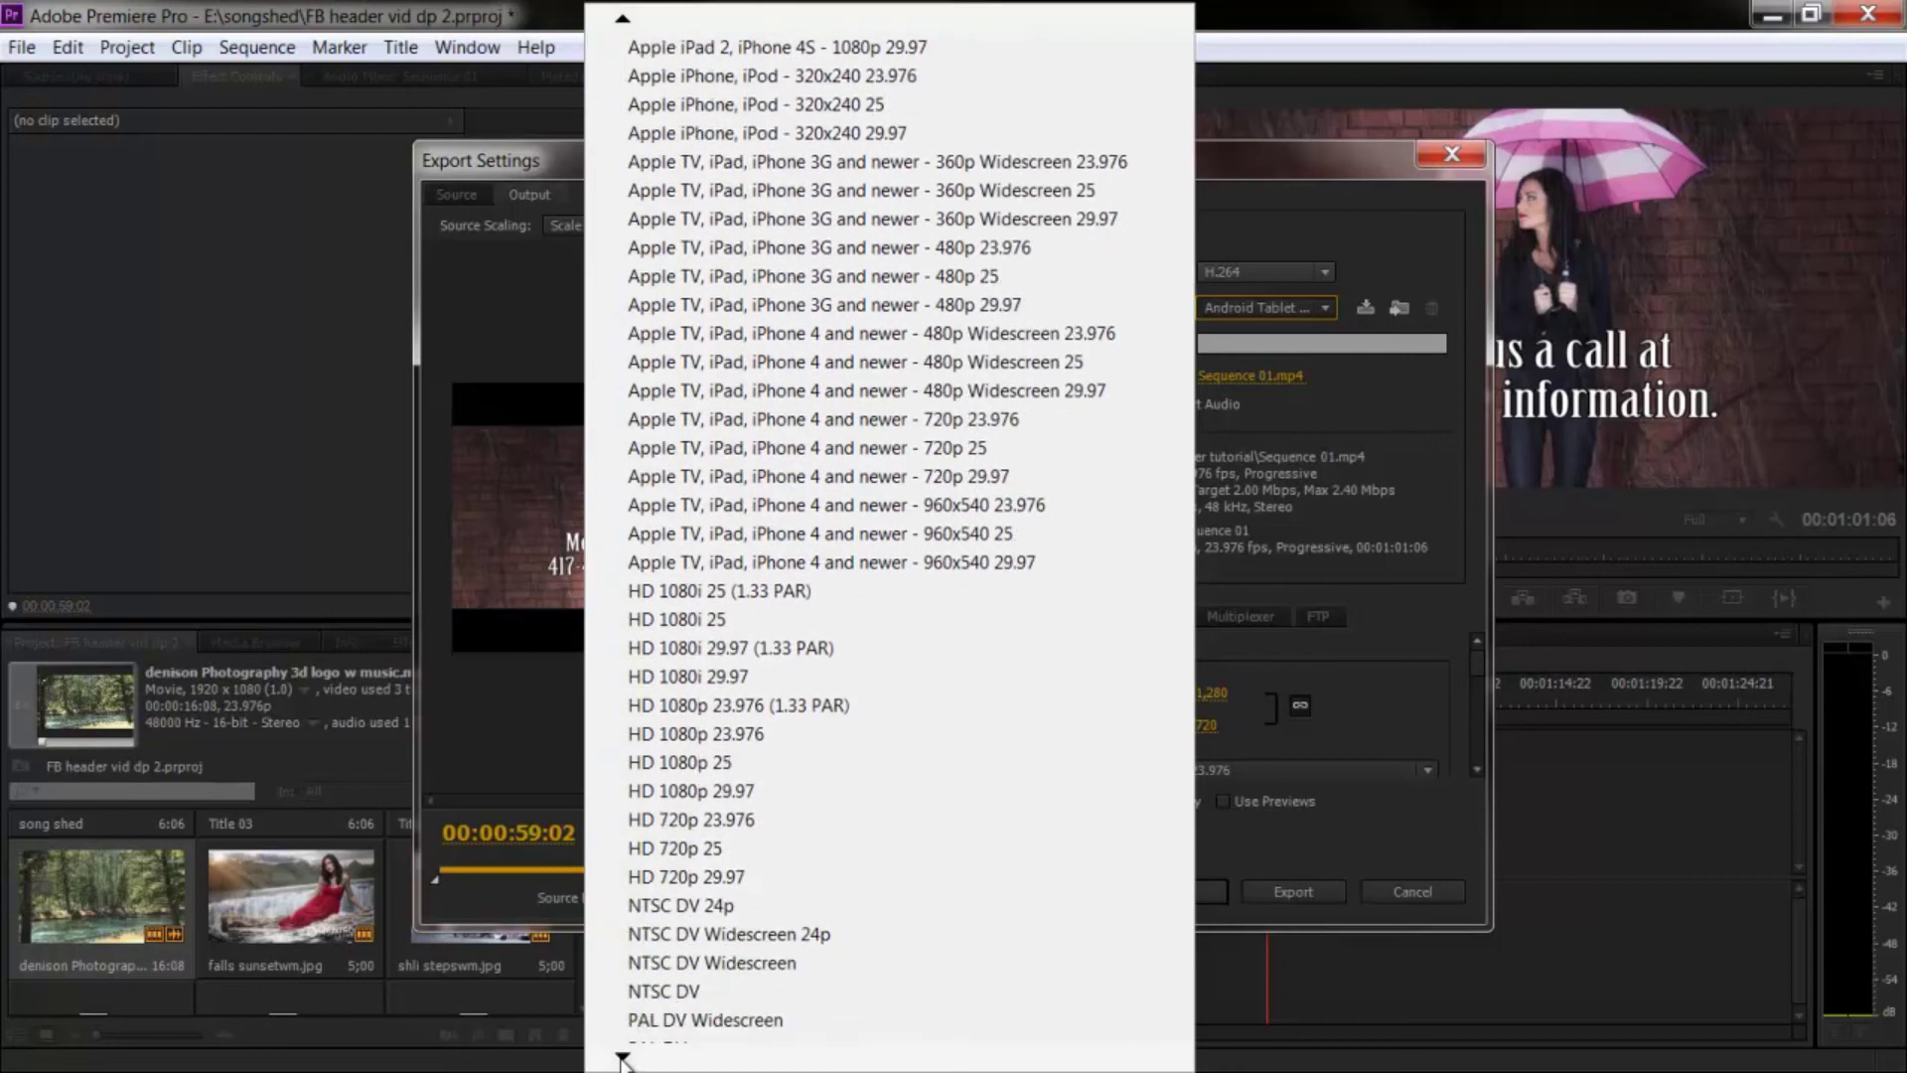
mouse_move(622, 1056)
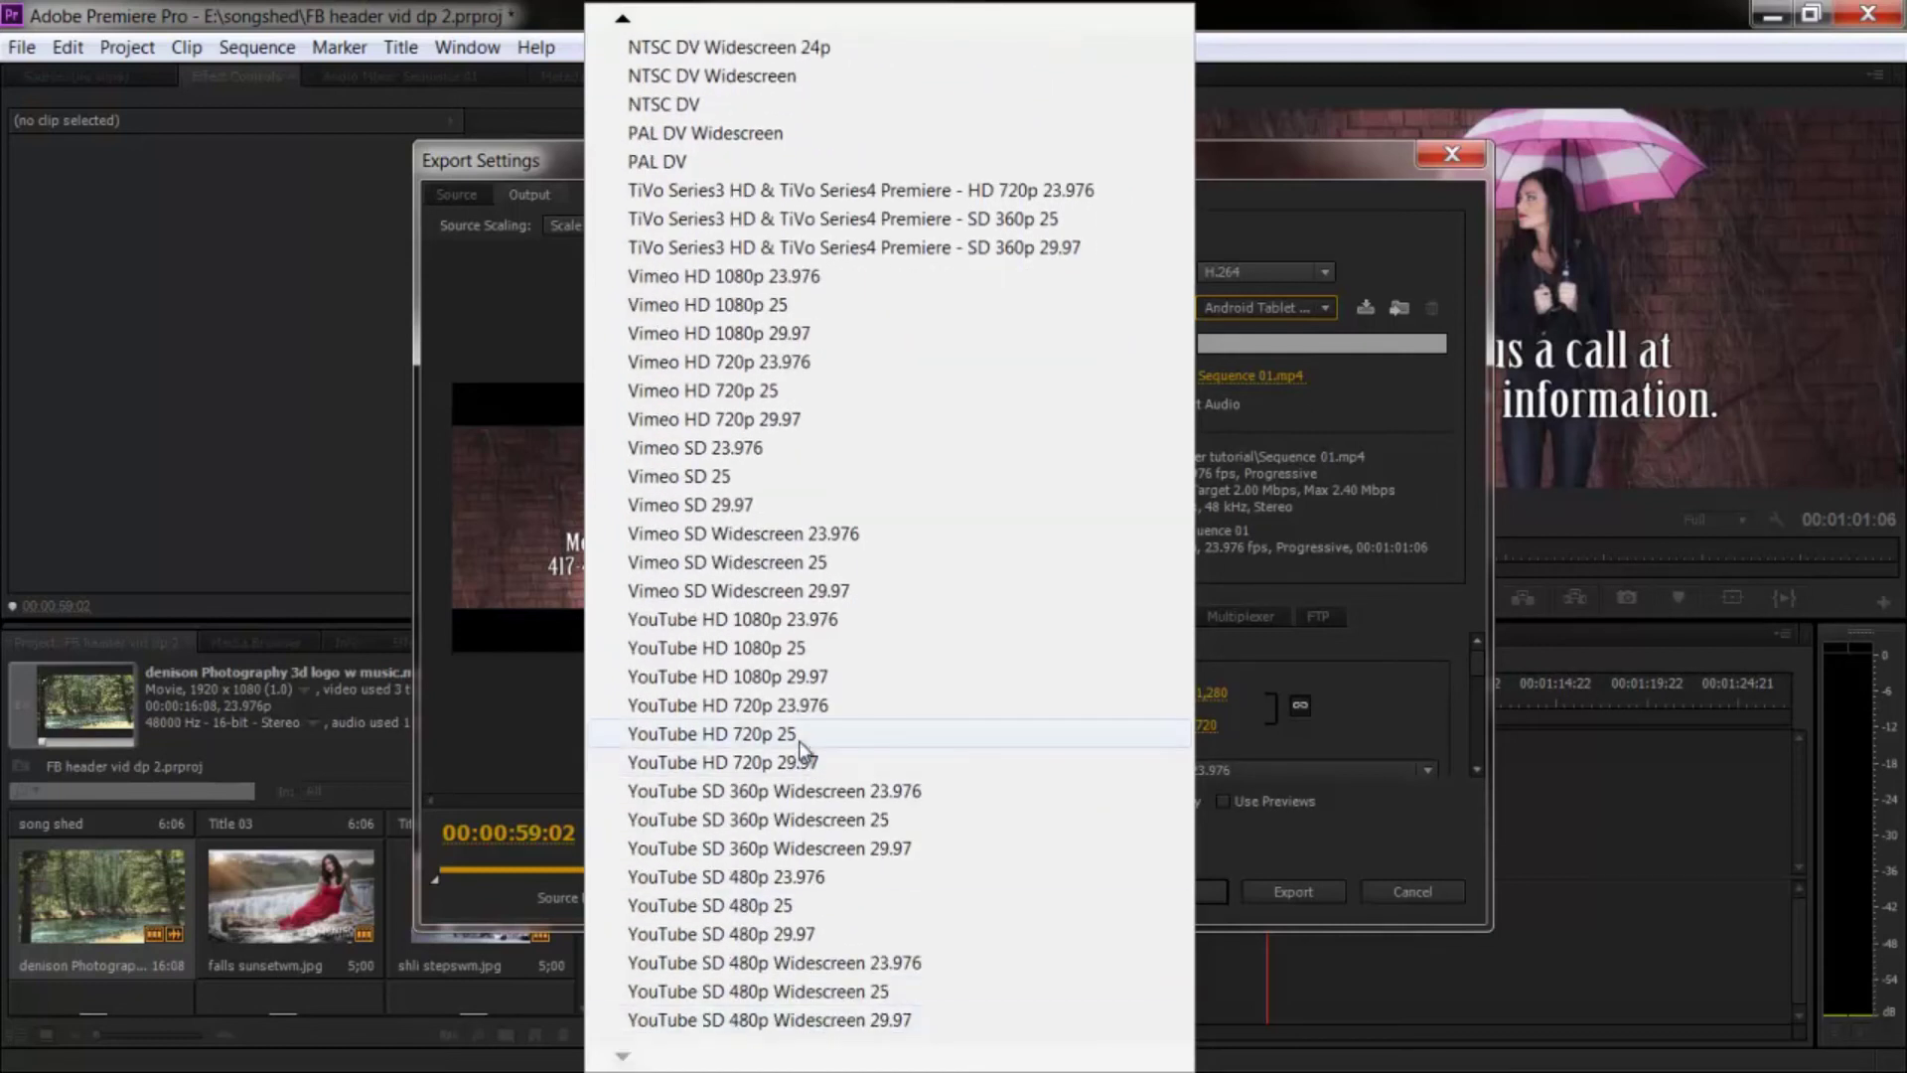
left_click(807, 619)
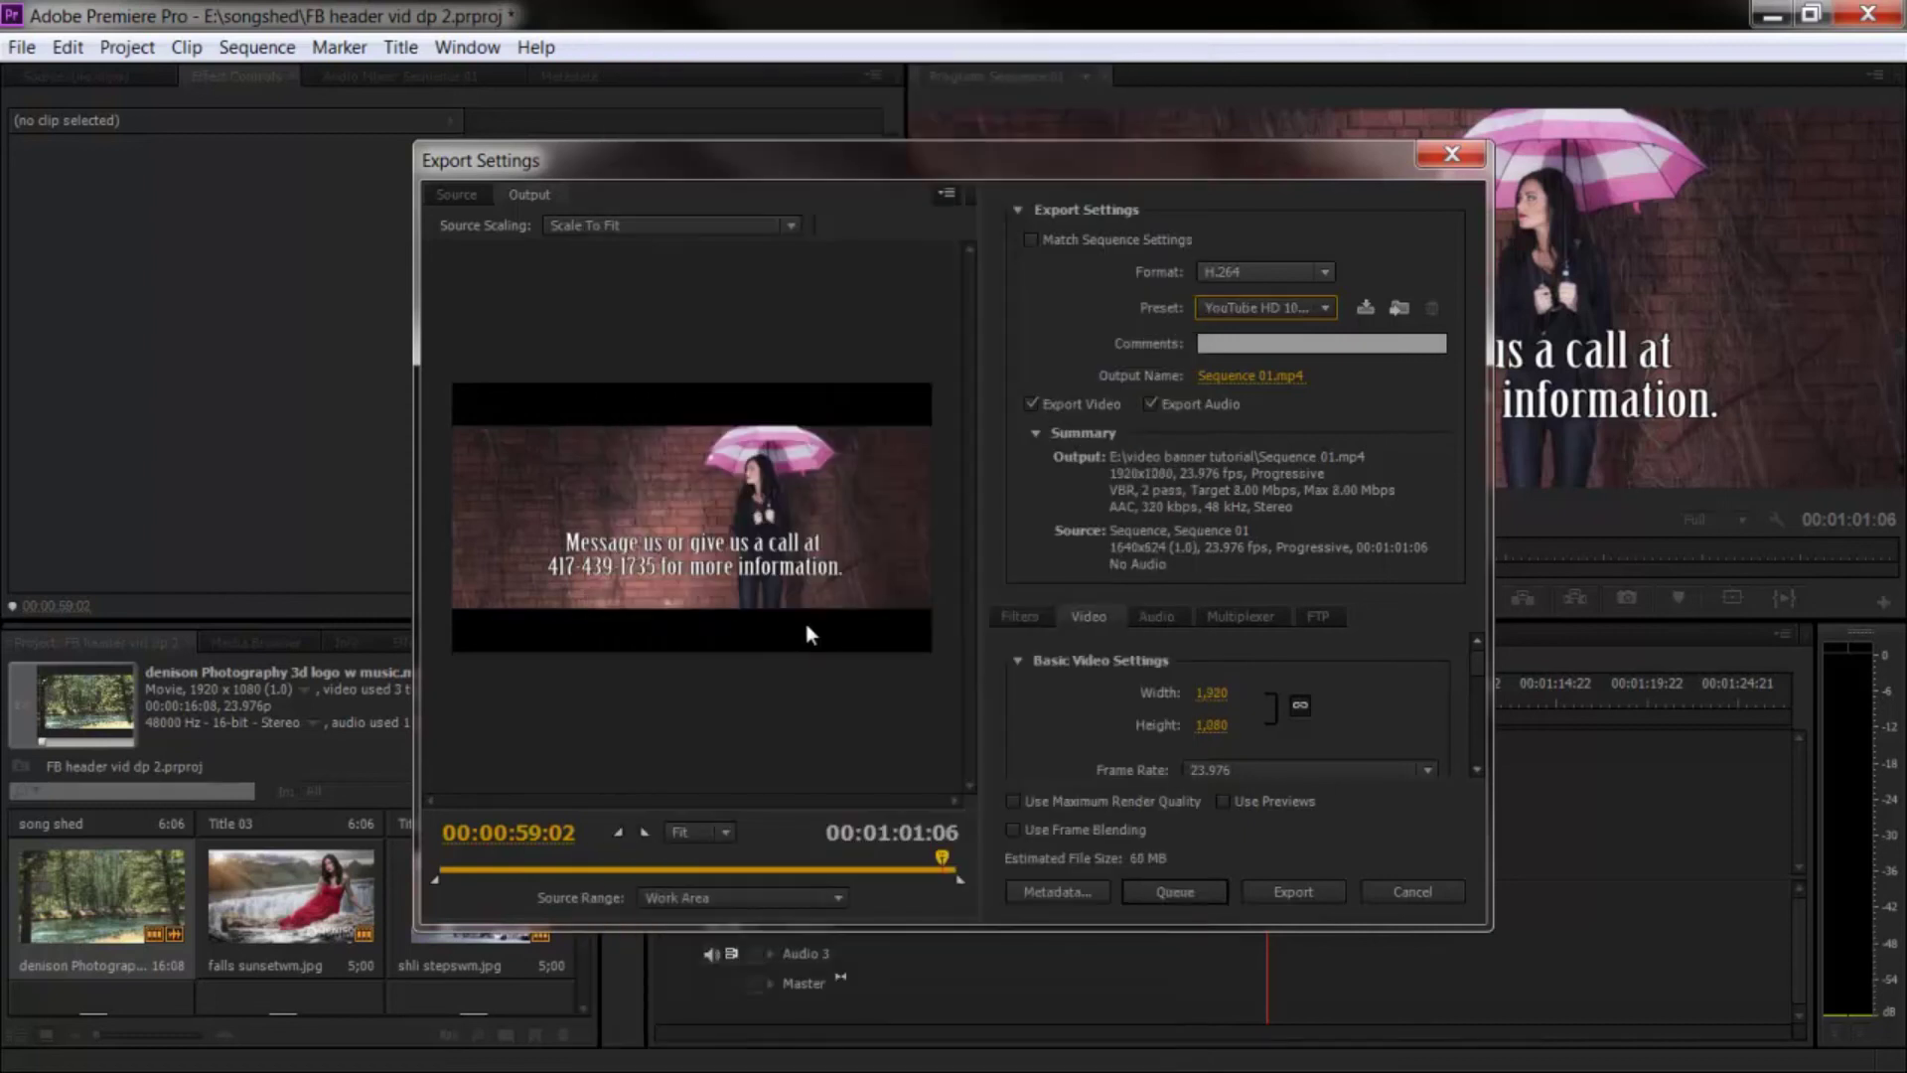
Set the export's video frame width to 1640 and its height to 624.
left_click(1212, 692)
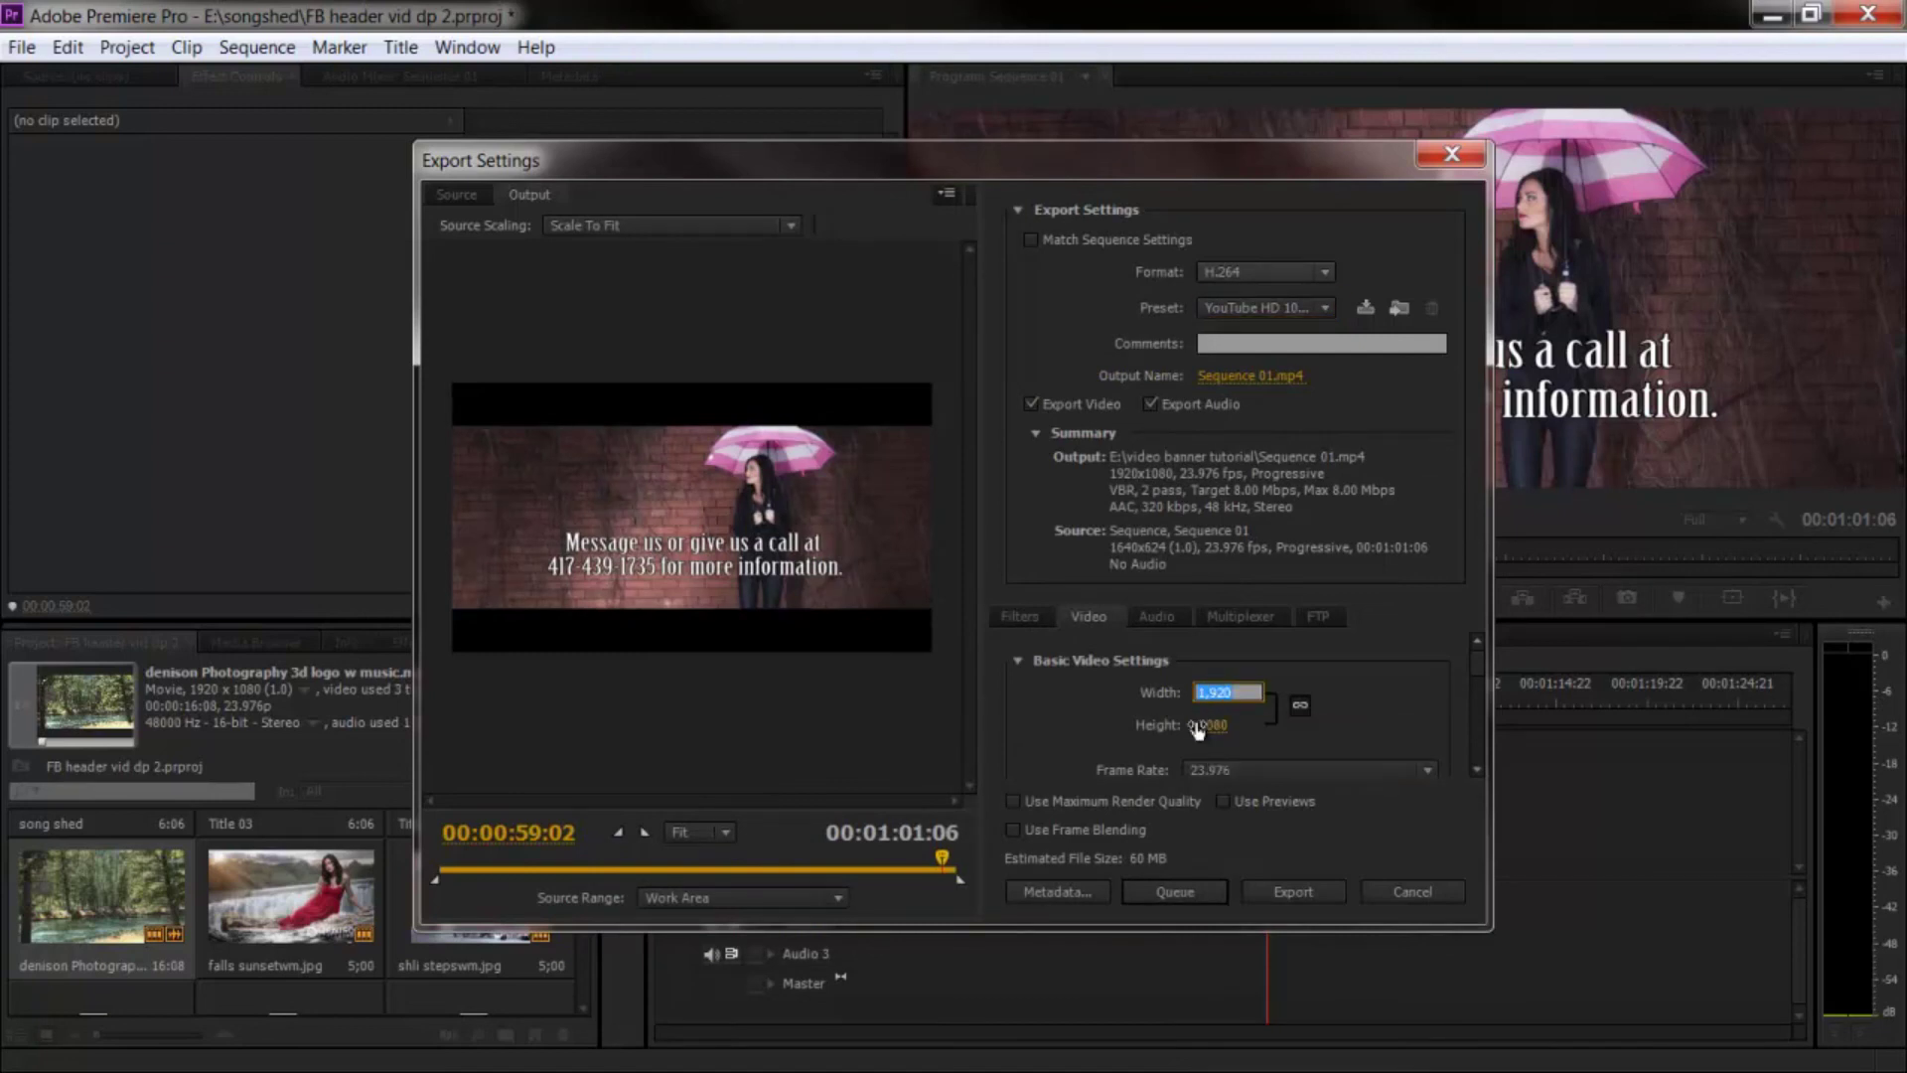
type("16")
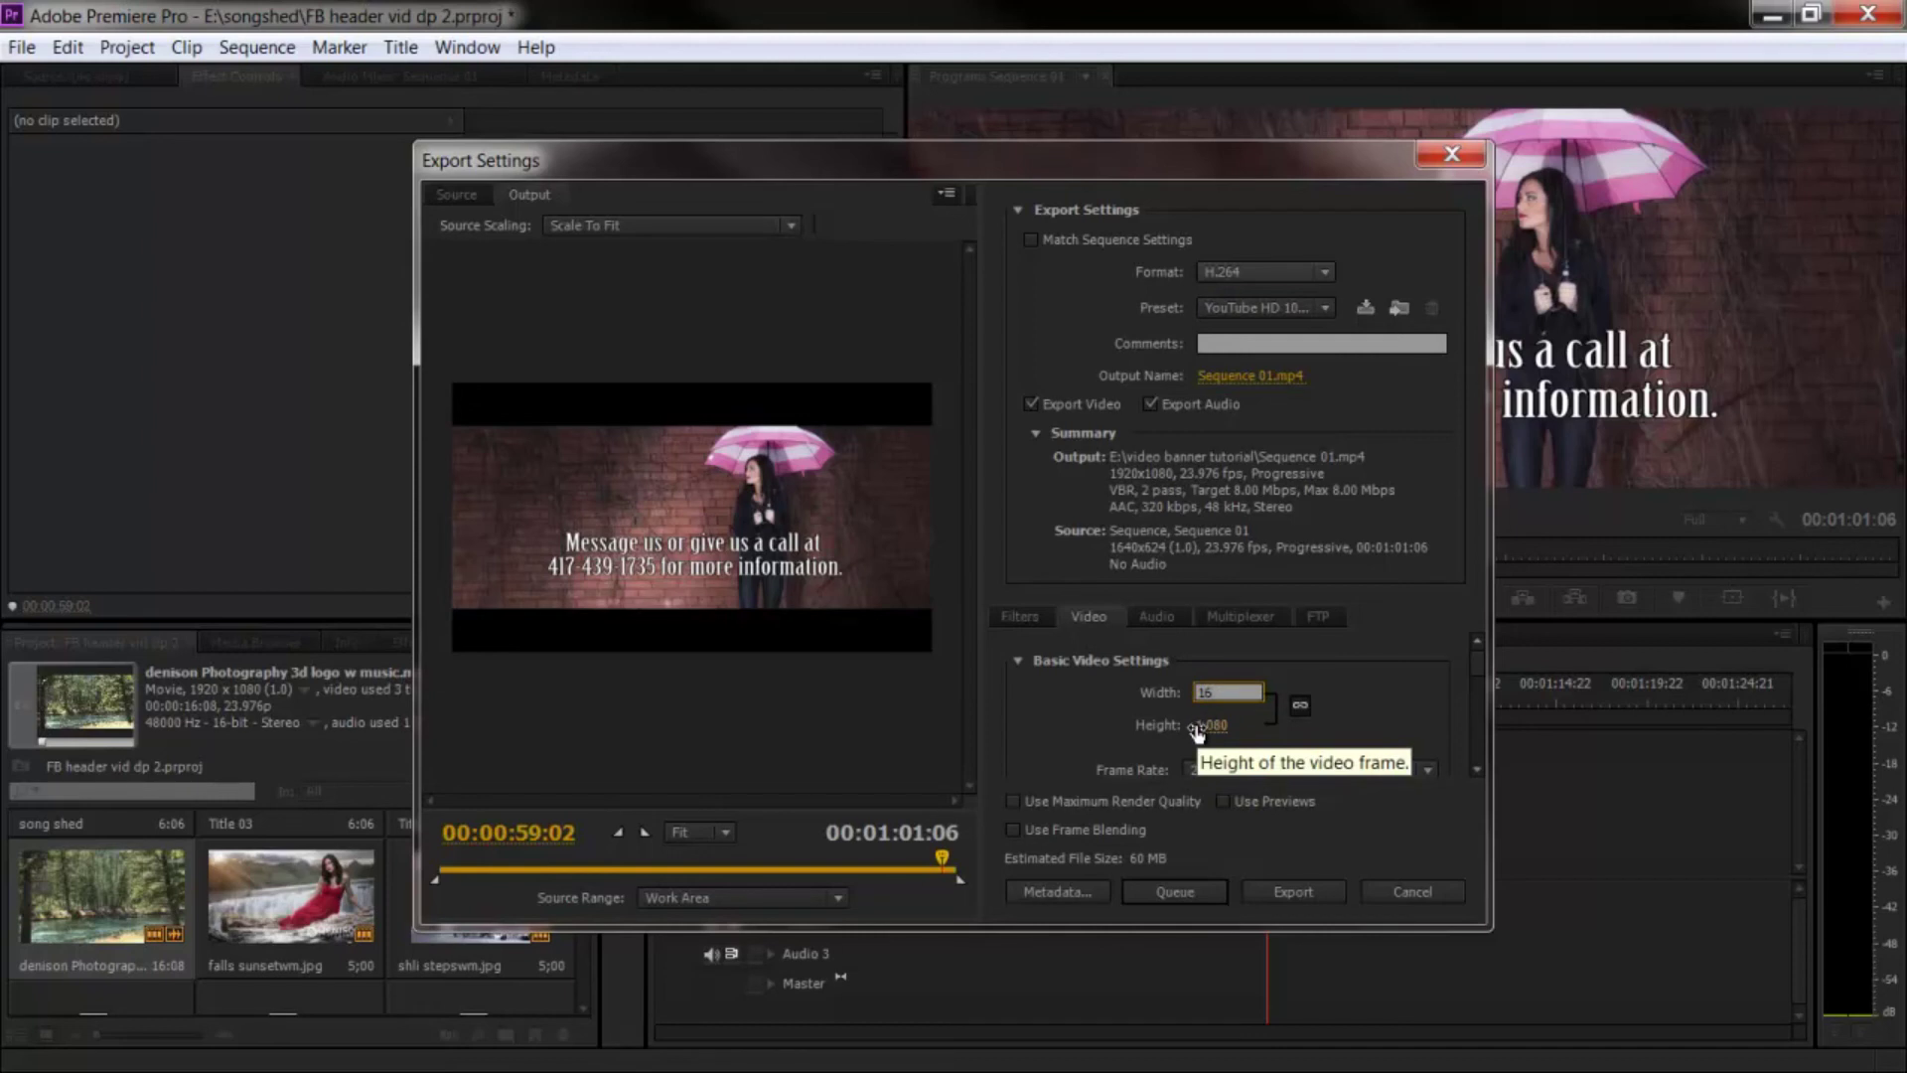
type("40")
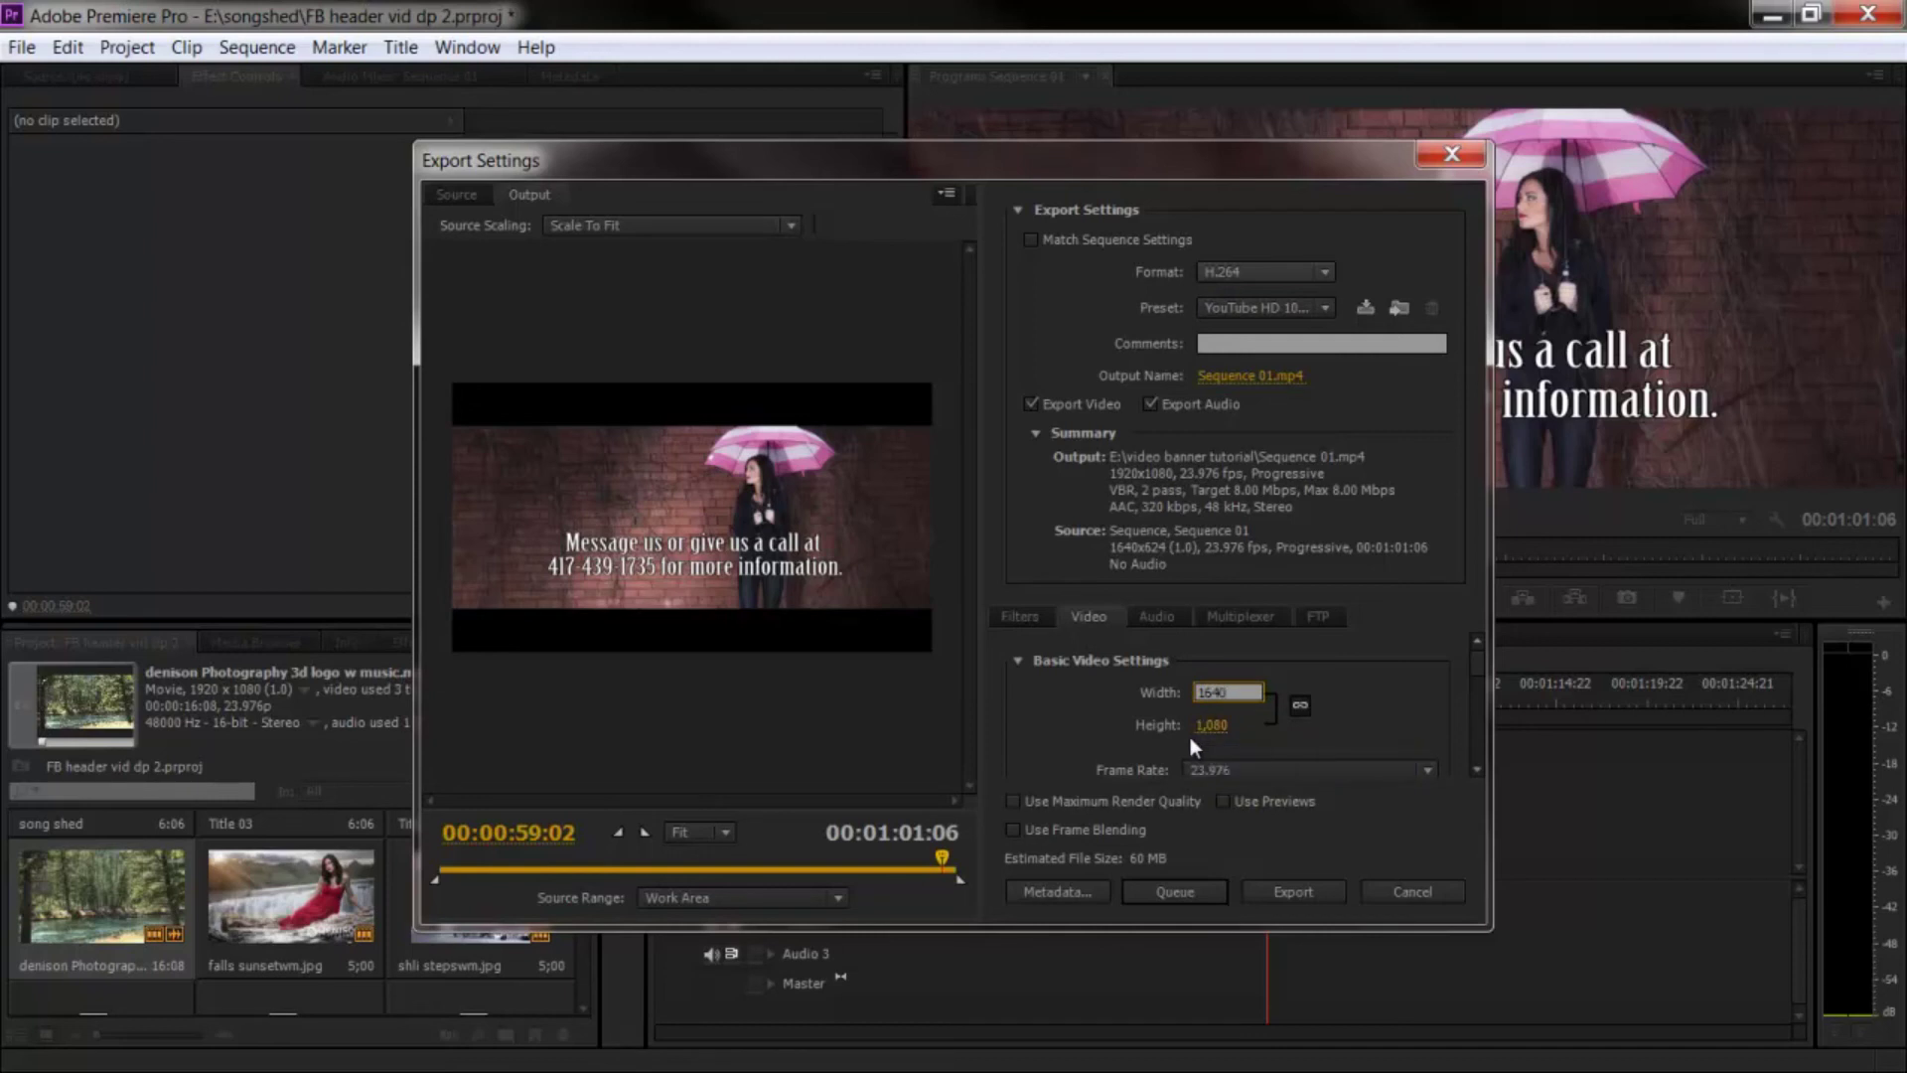
left_click(1202, 735)
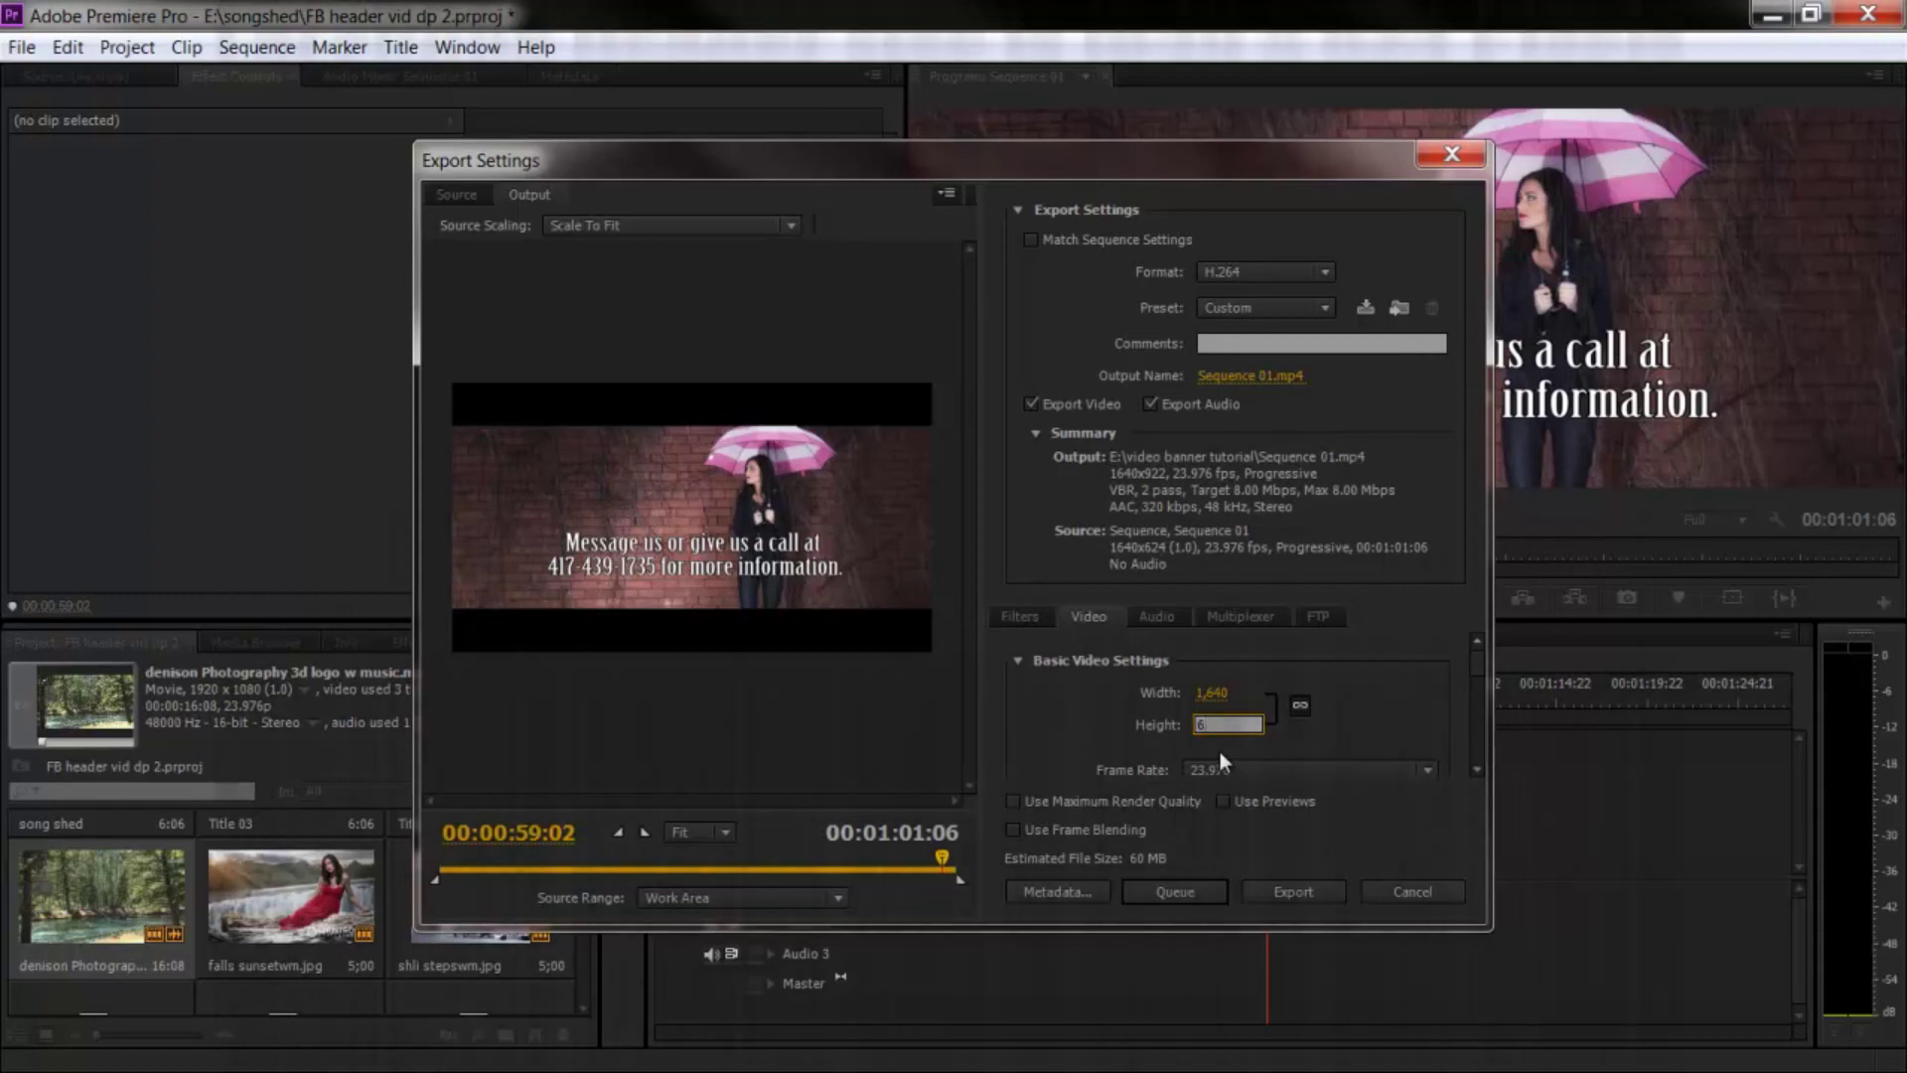
type("624")
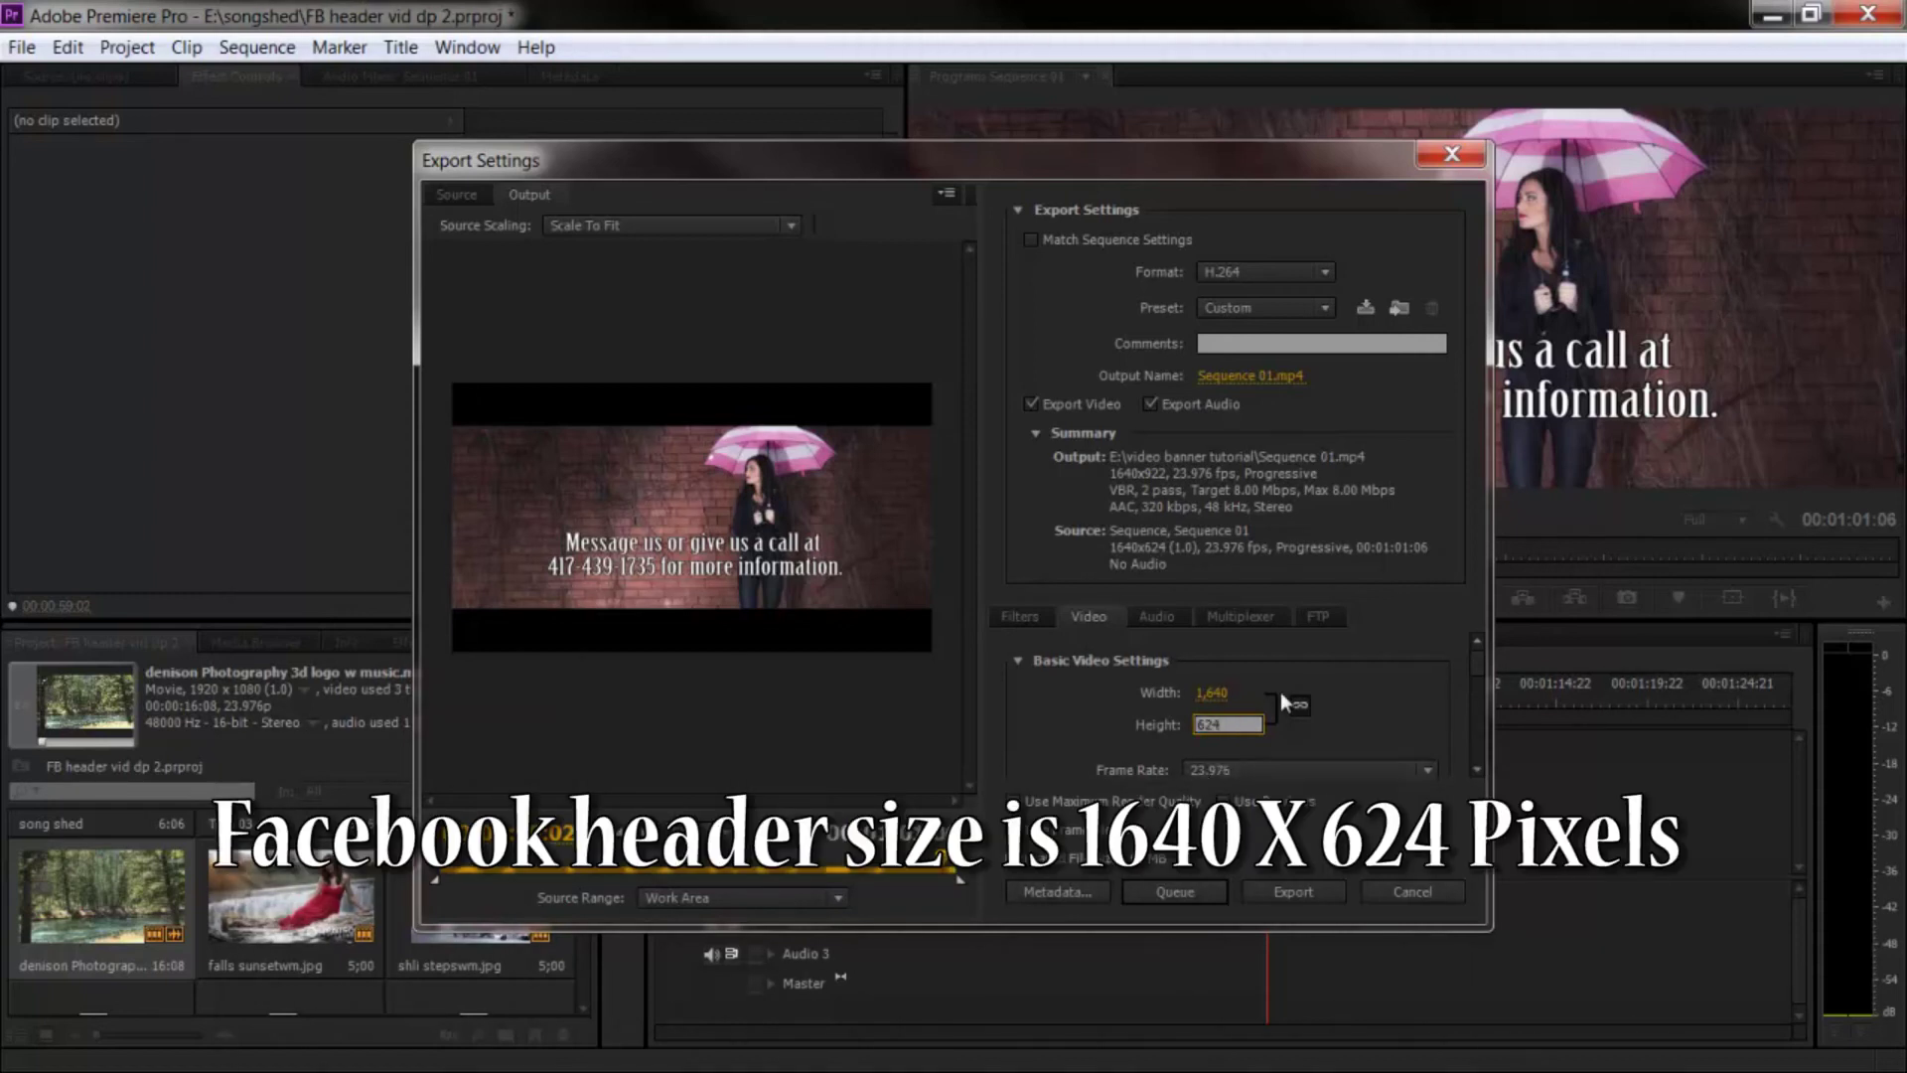
key("Return")
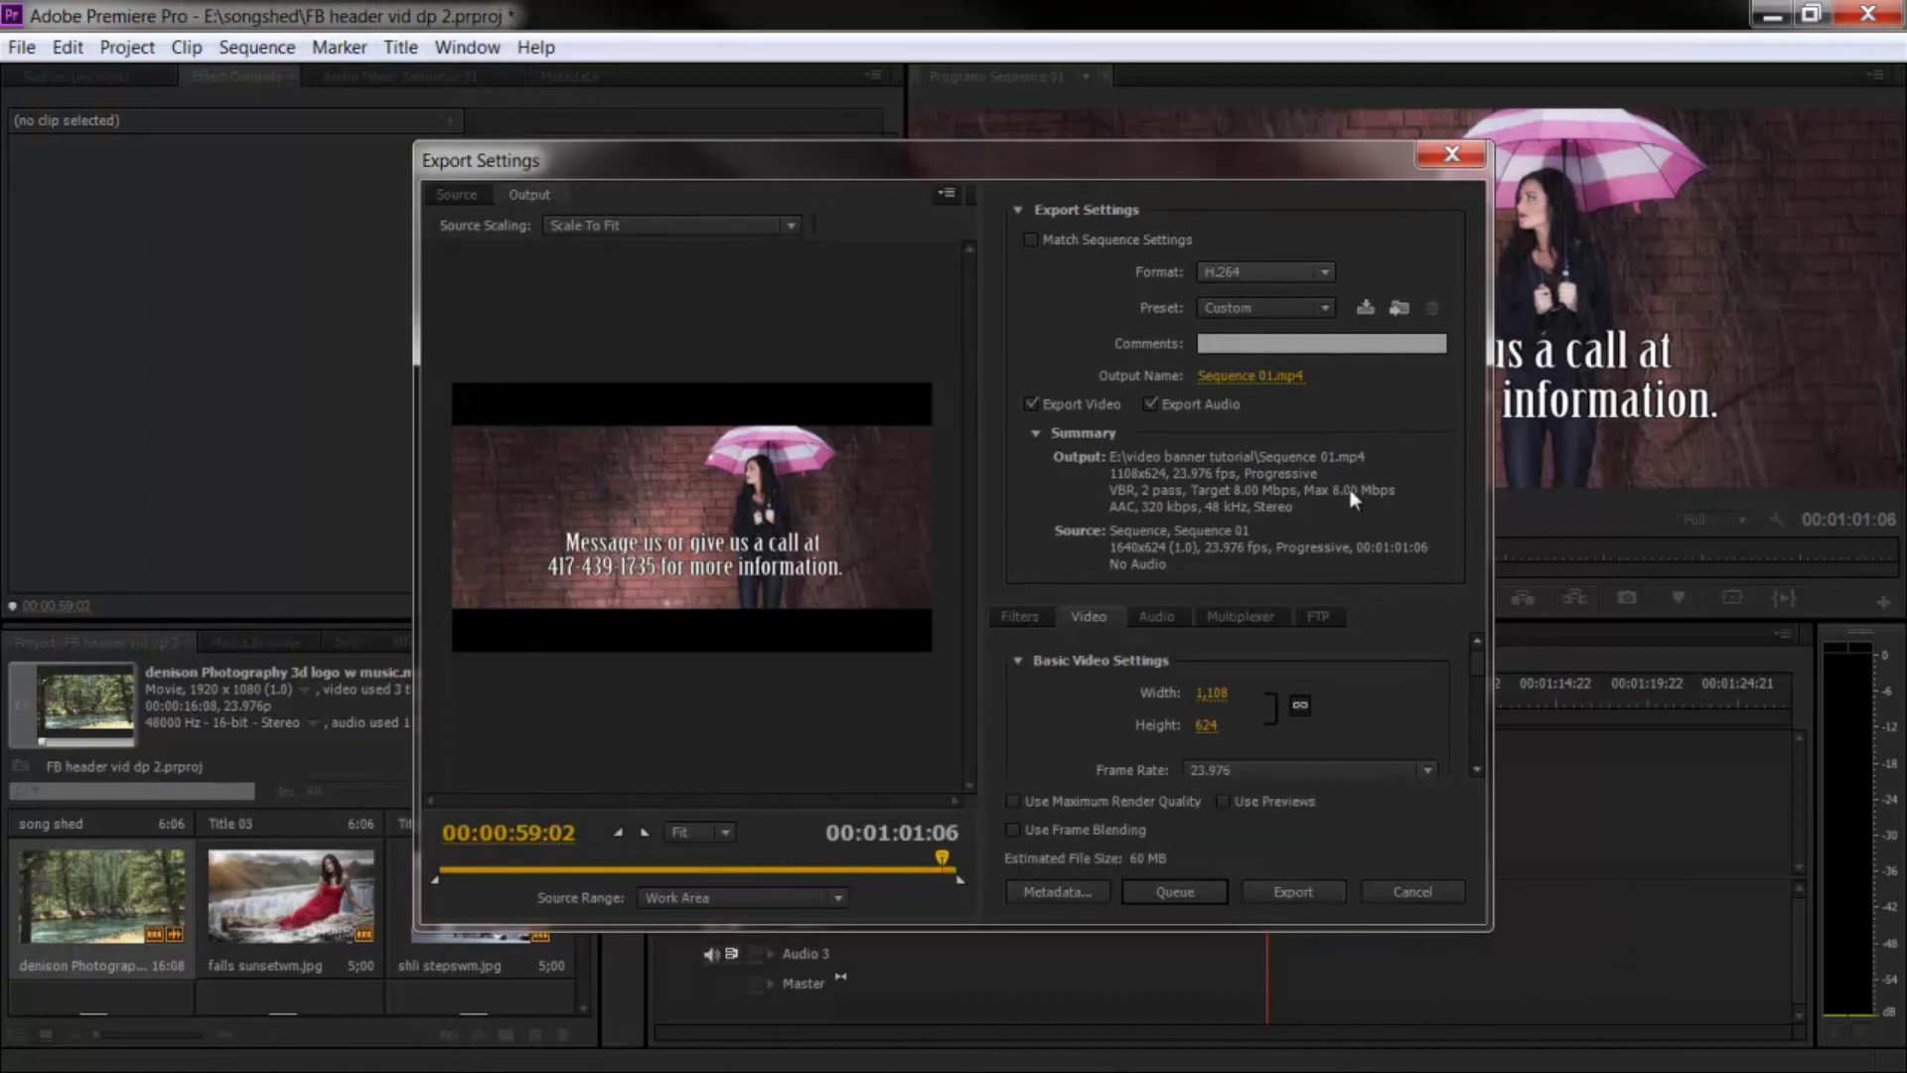
Set the export's output file to Sequence 01.mp4 on the Desktop and leave the export settings without exporting.
left_click(1278, 381)
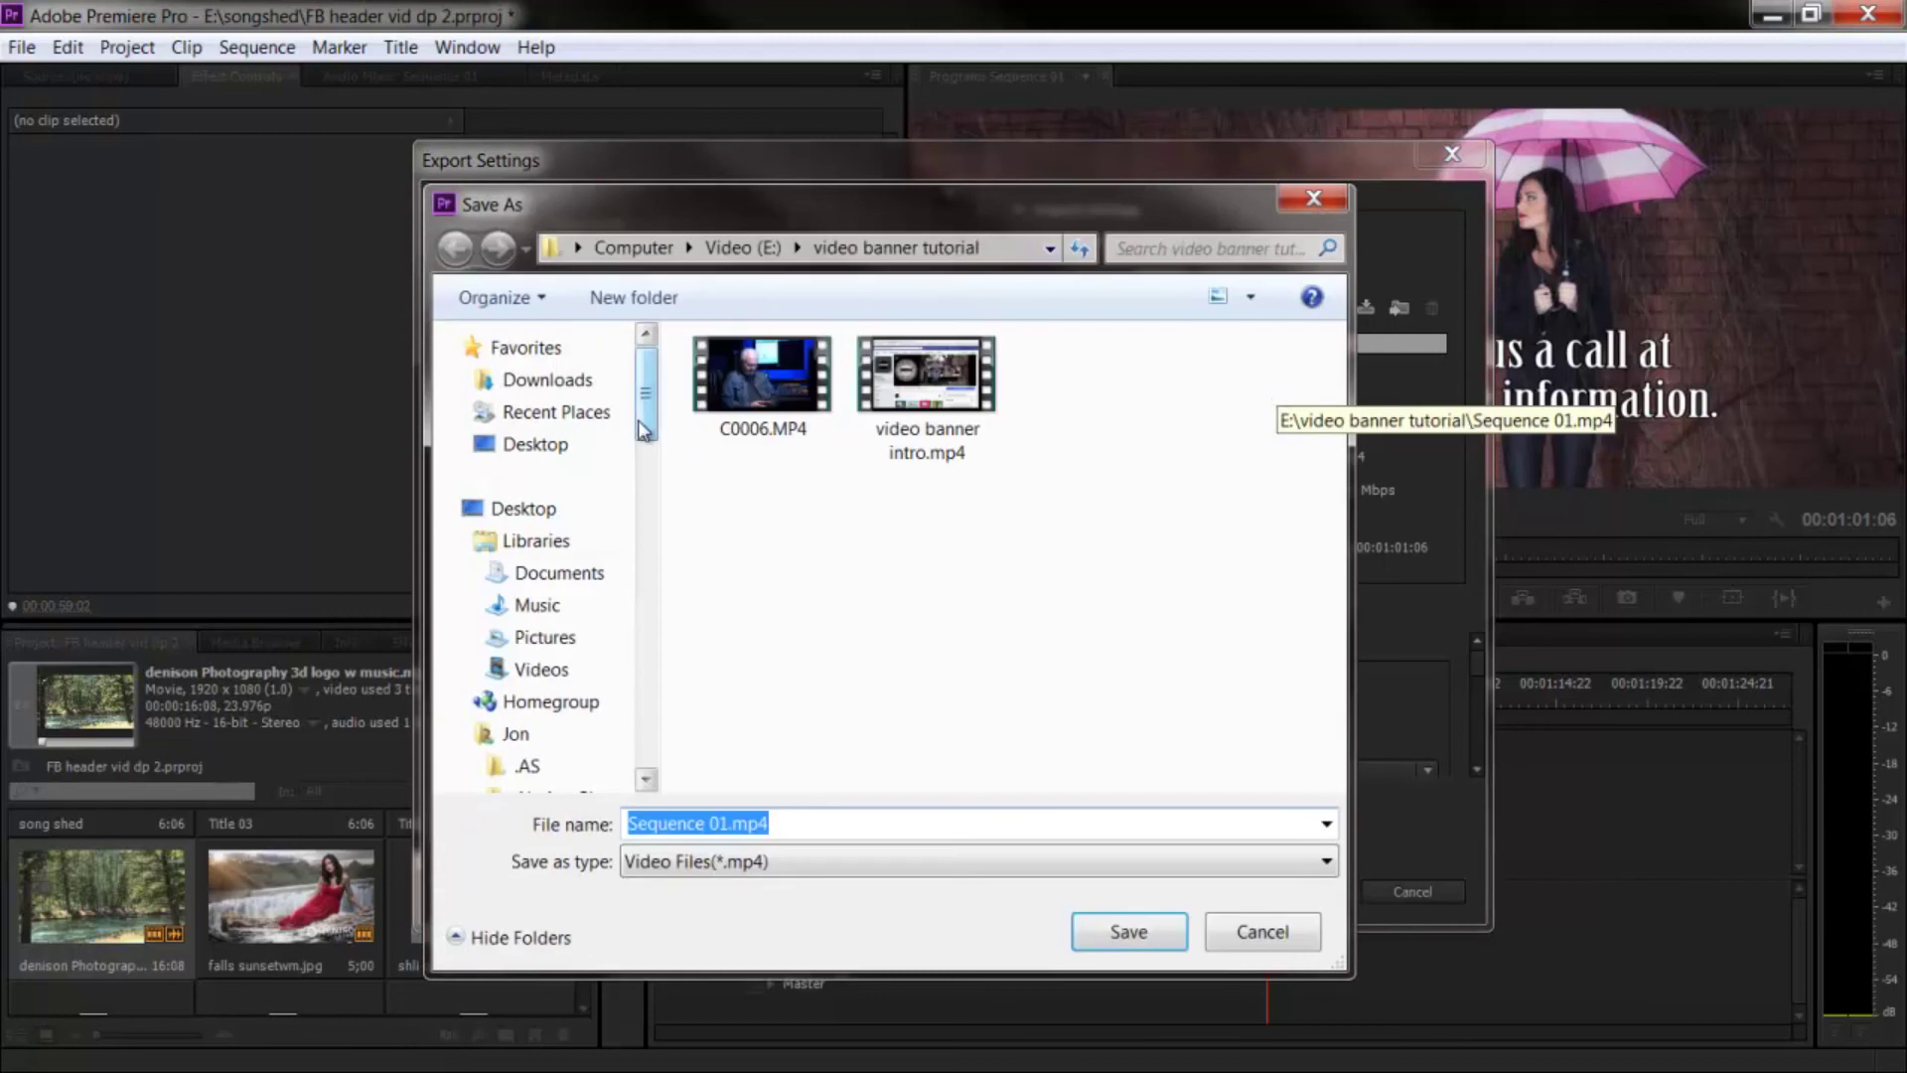
left_click(544, 450)
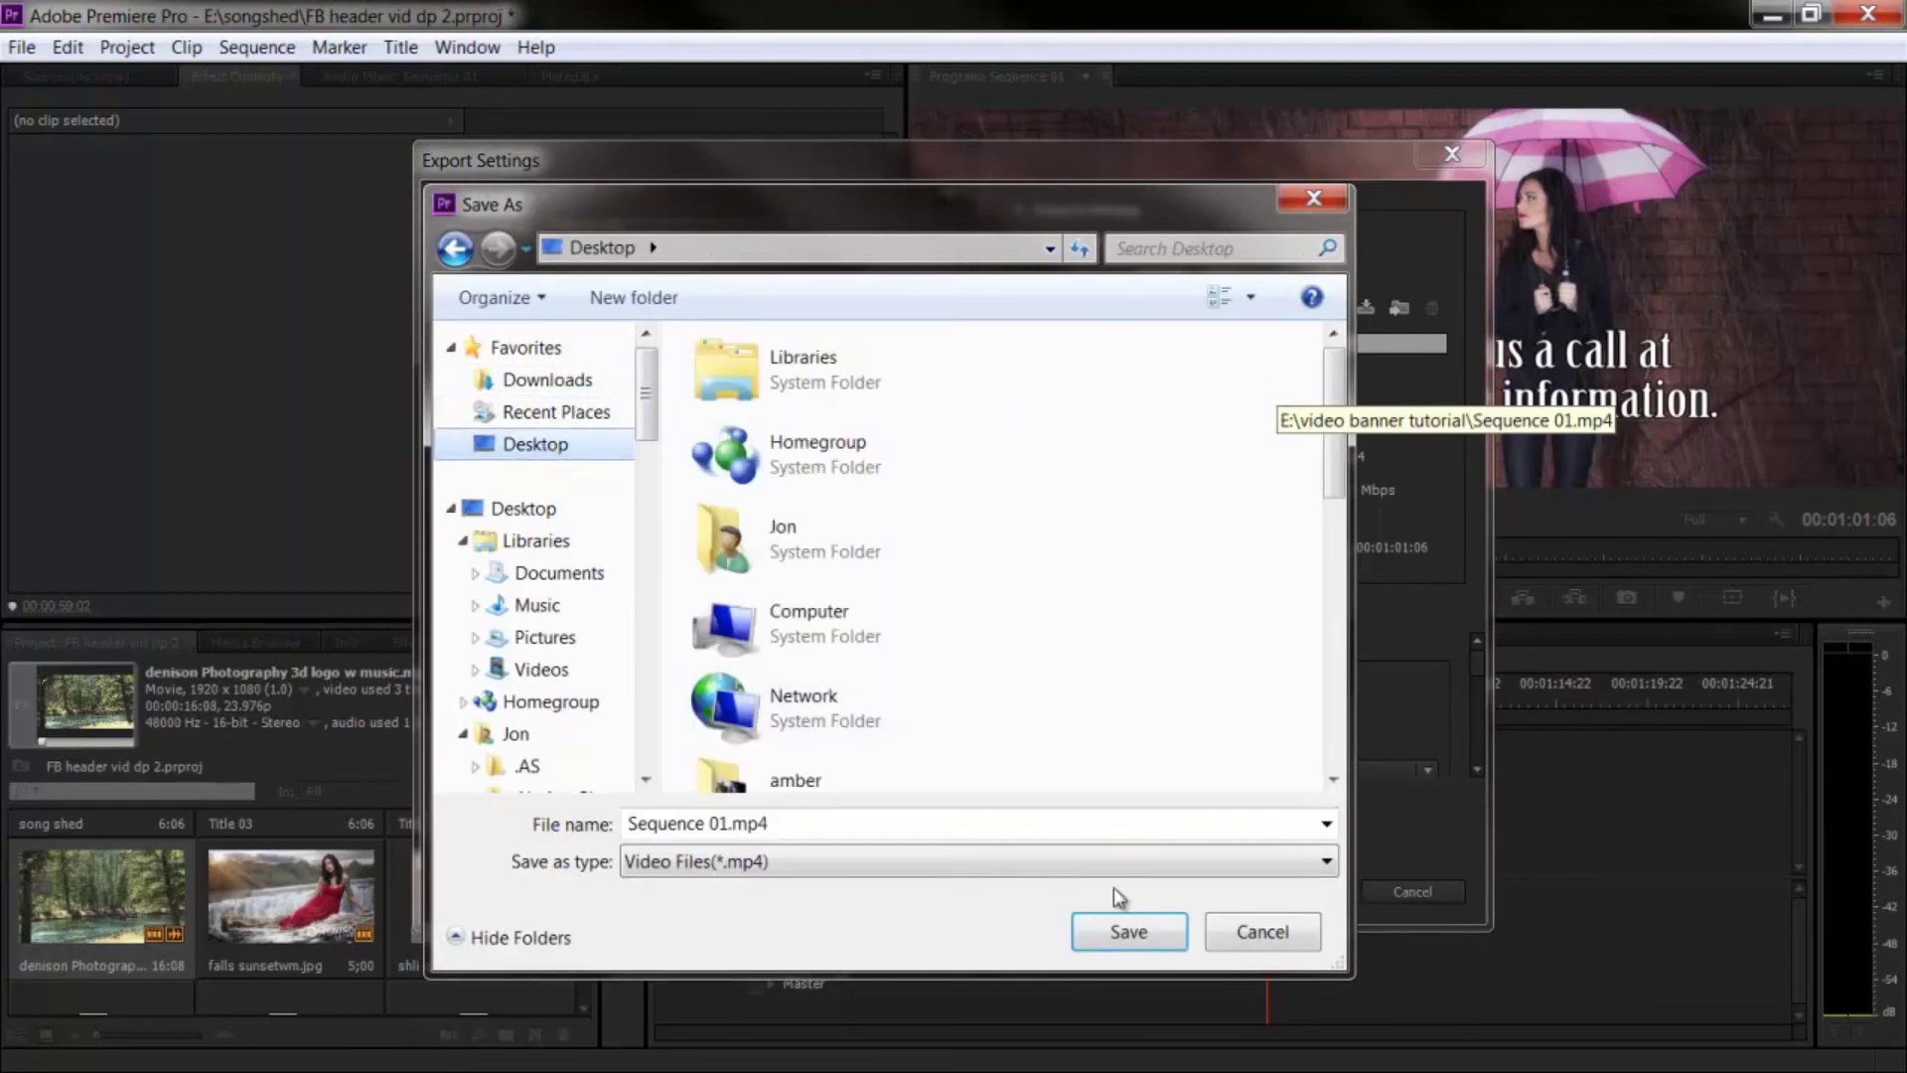
left_click(1122, 934)
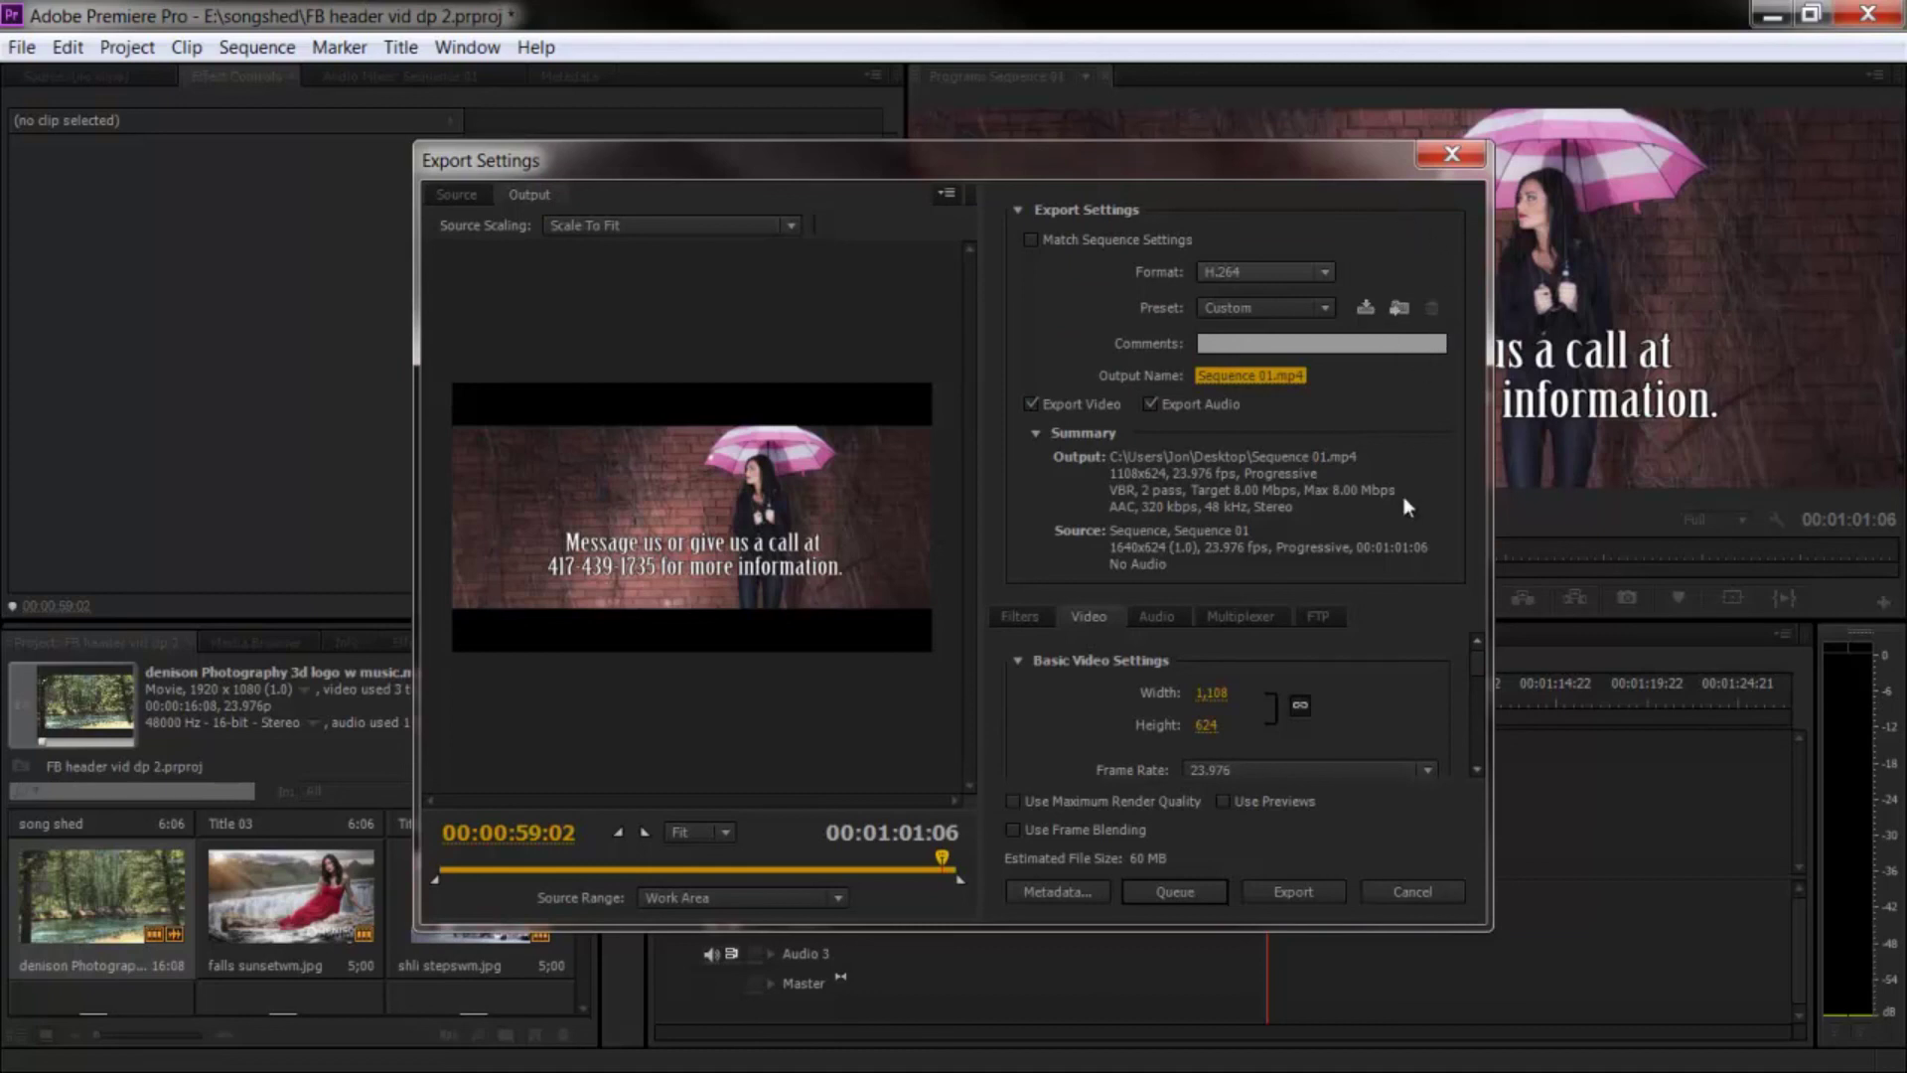
left_click(1412, 892)
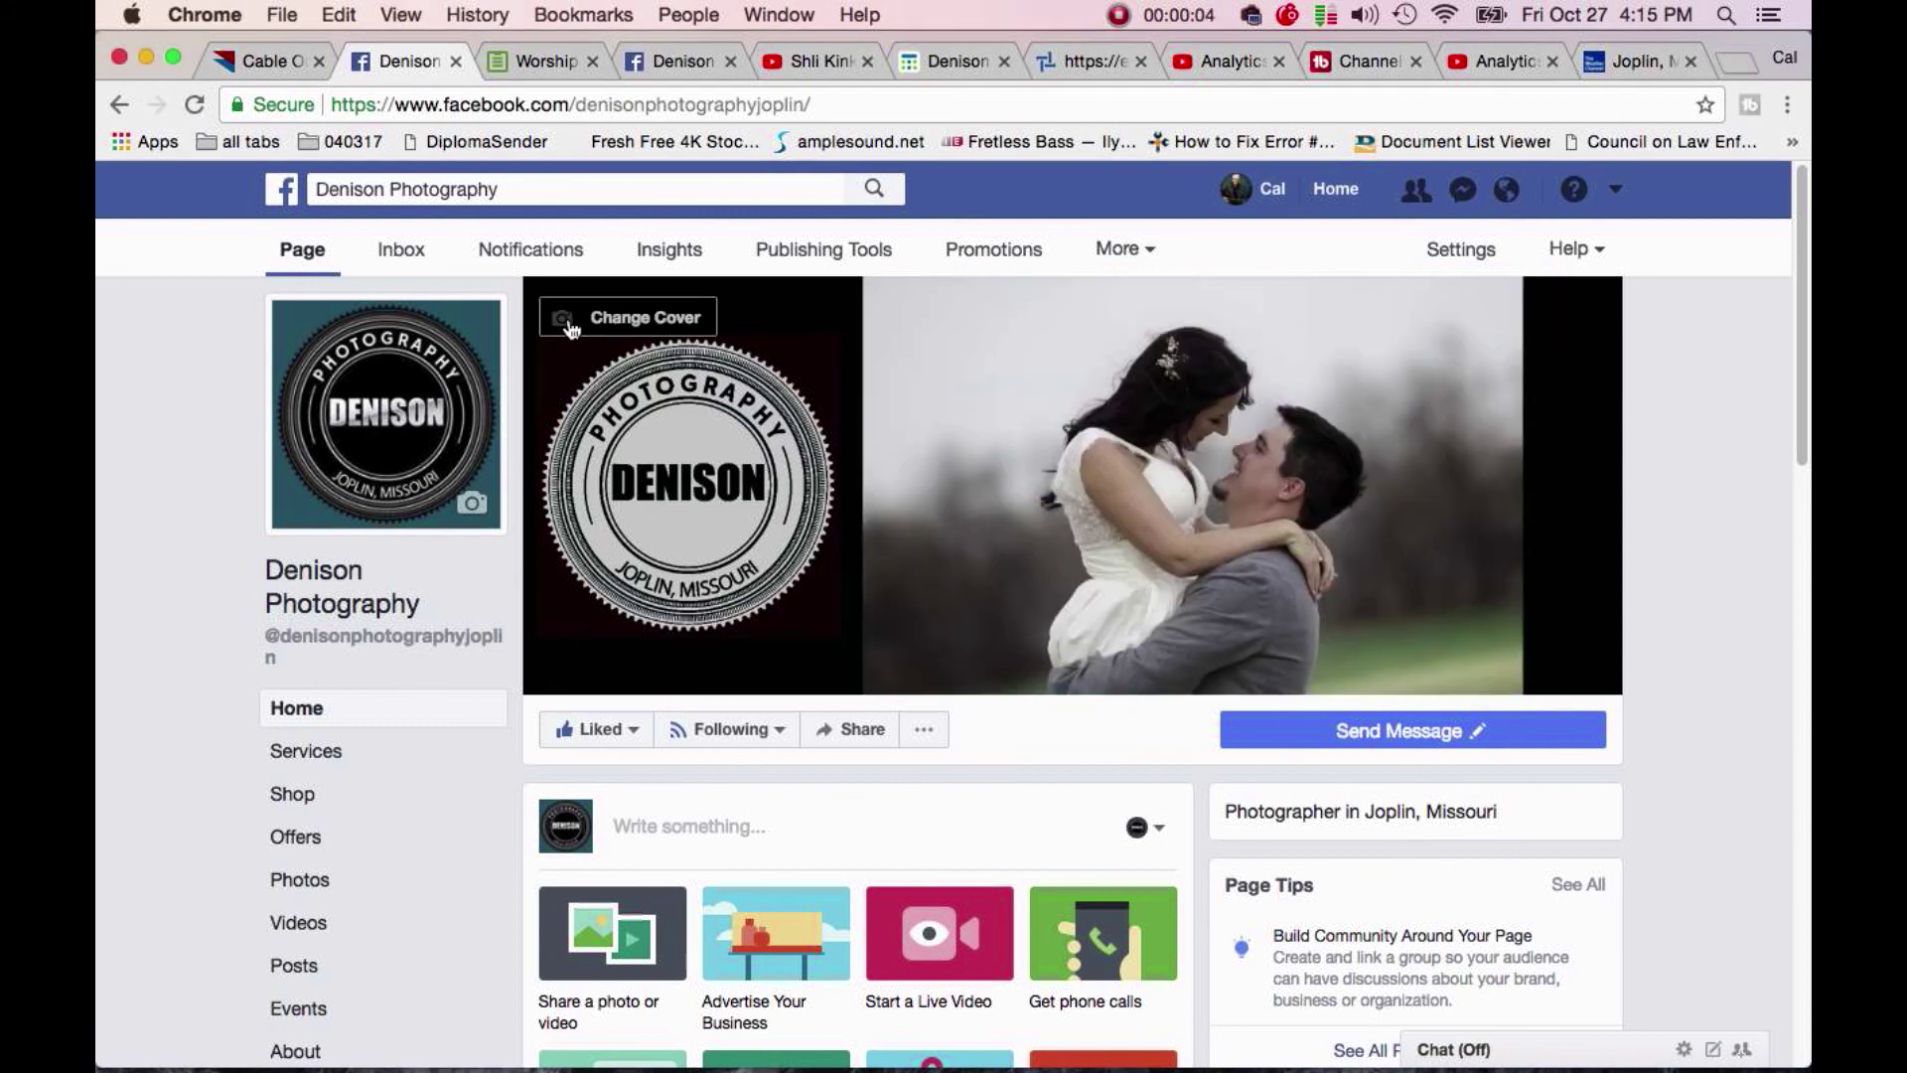
On the Denison Photography Facebook page in Chrome, replace the cover with a video chosen from the page's existing videos and publish it.
left_click(646, 319)
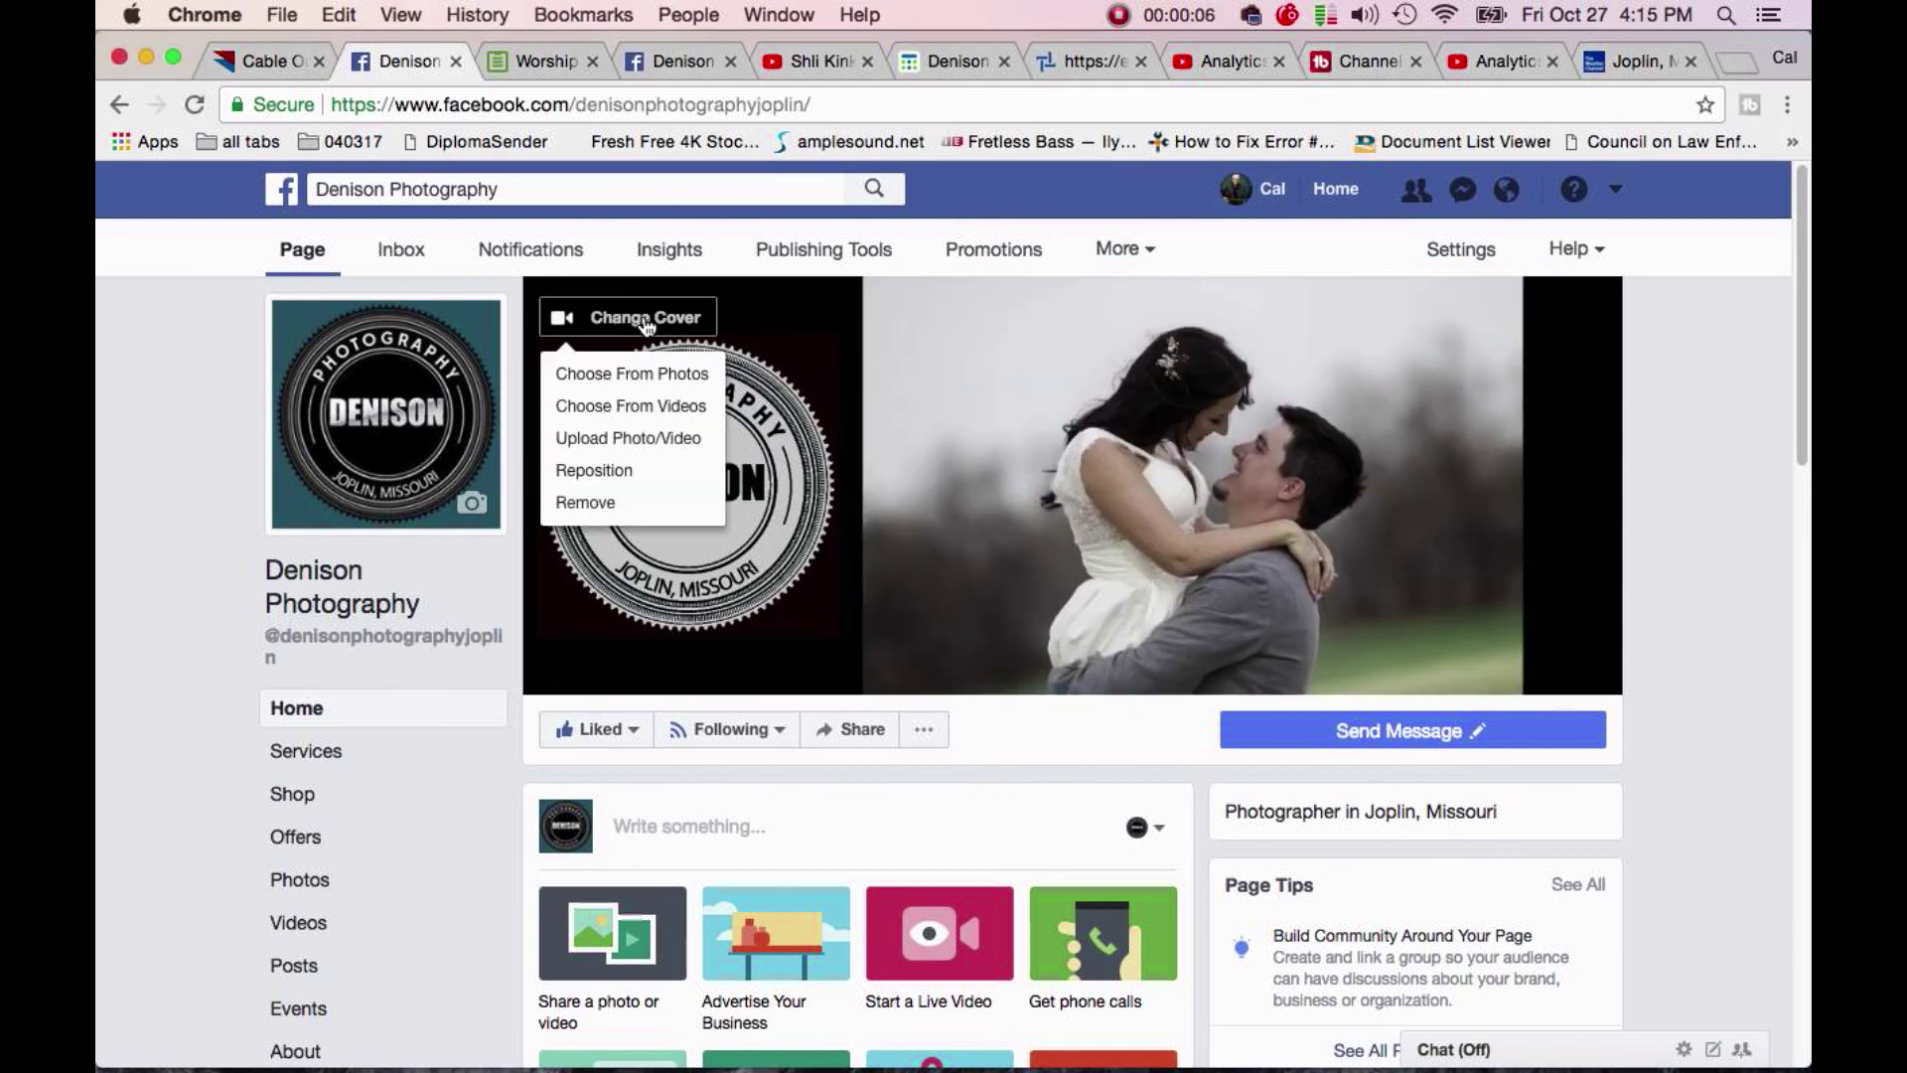
left_click(613, 409)
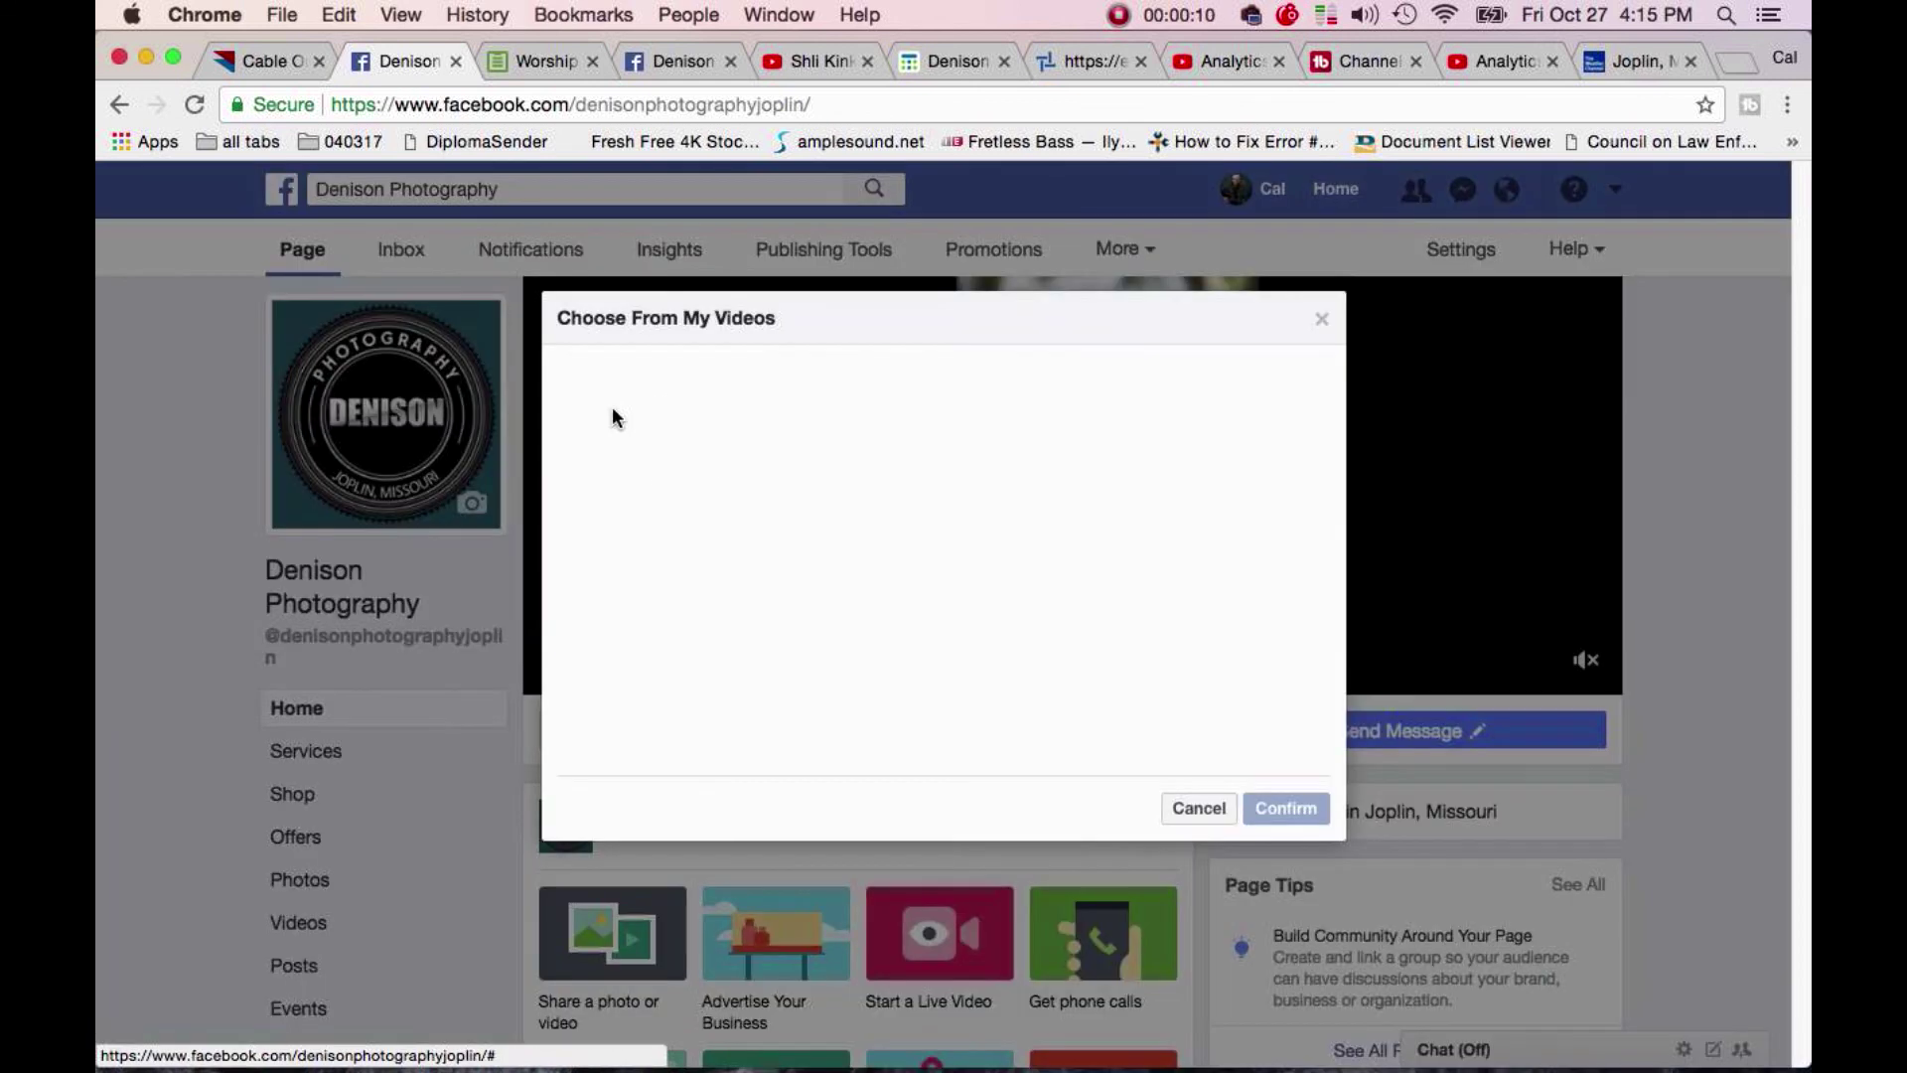
left_click(785, 447)
left_click(1288, 808)
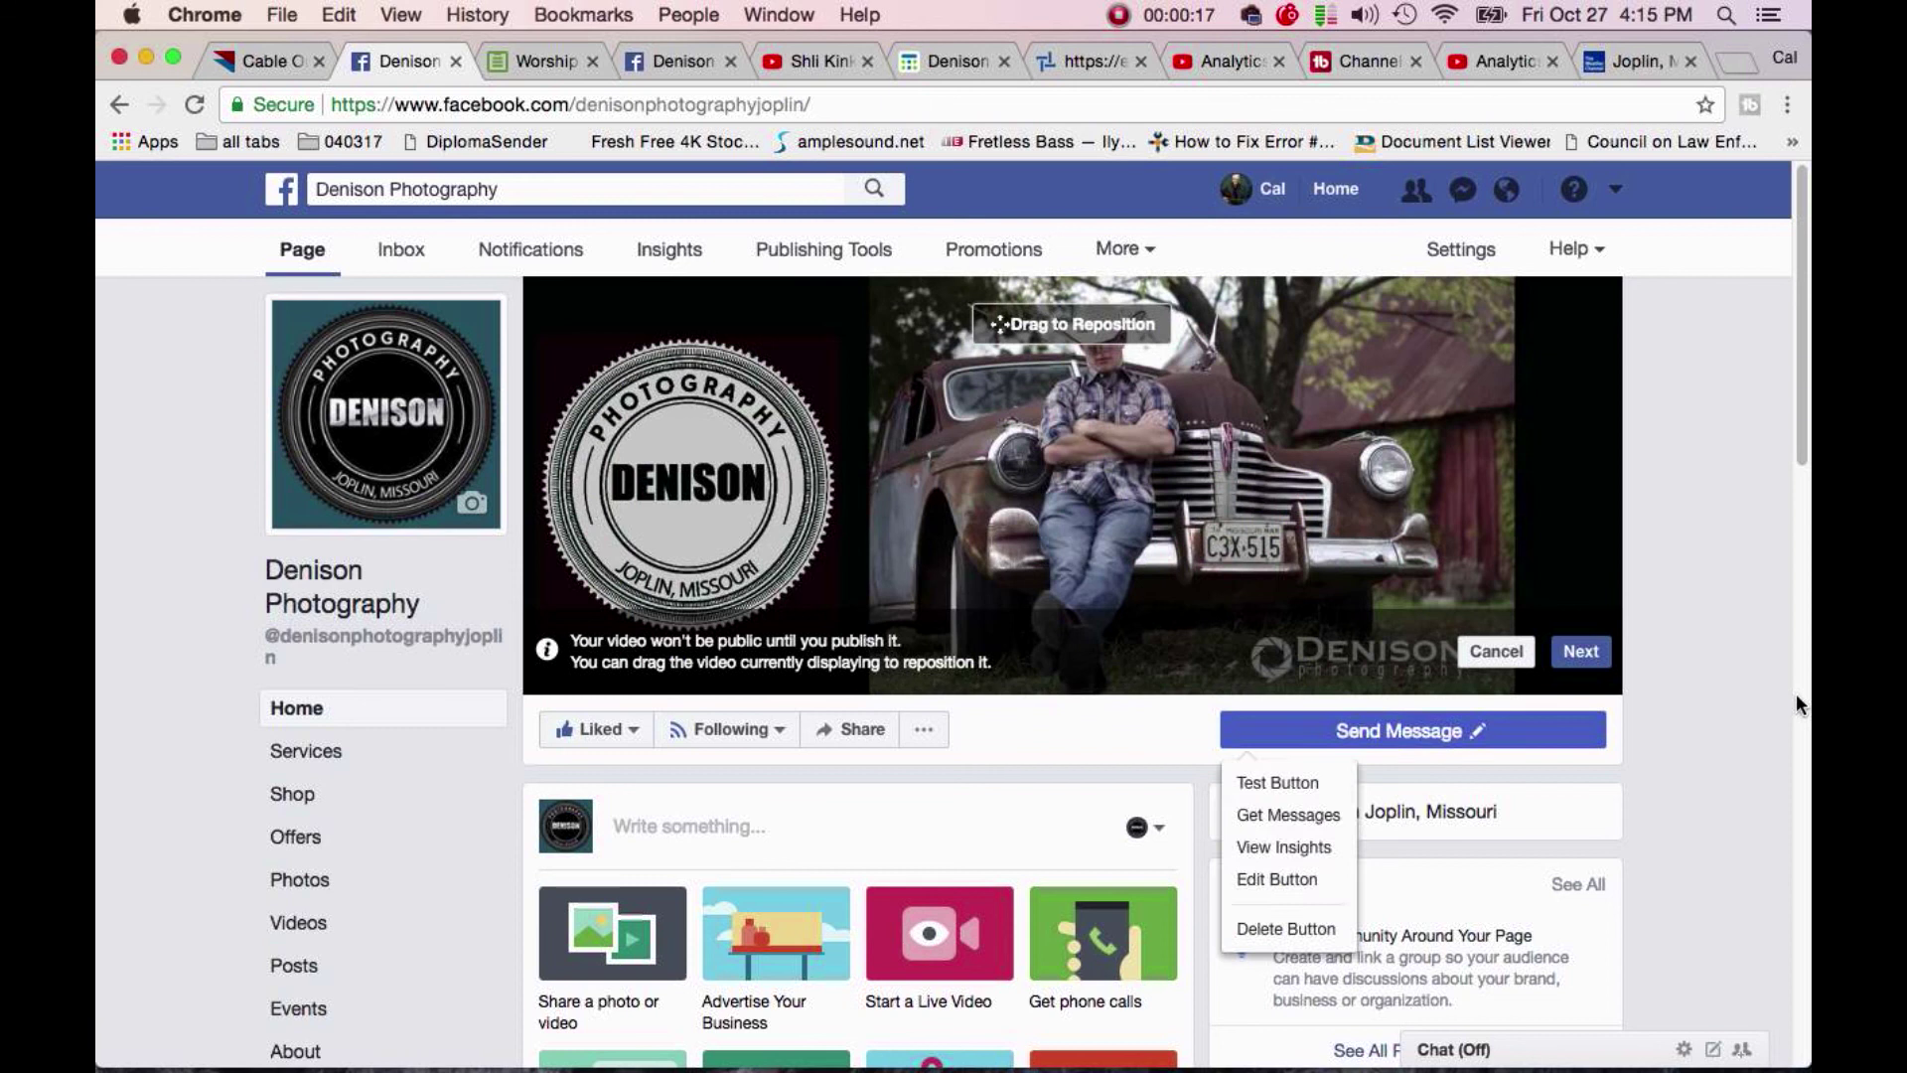
left_click(1581, 652)
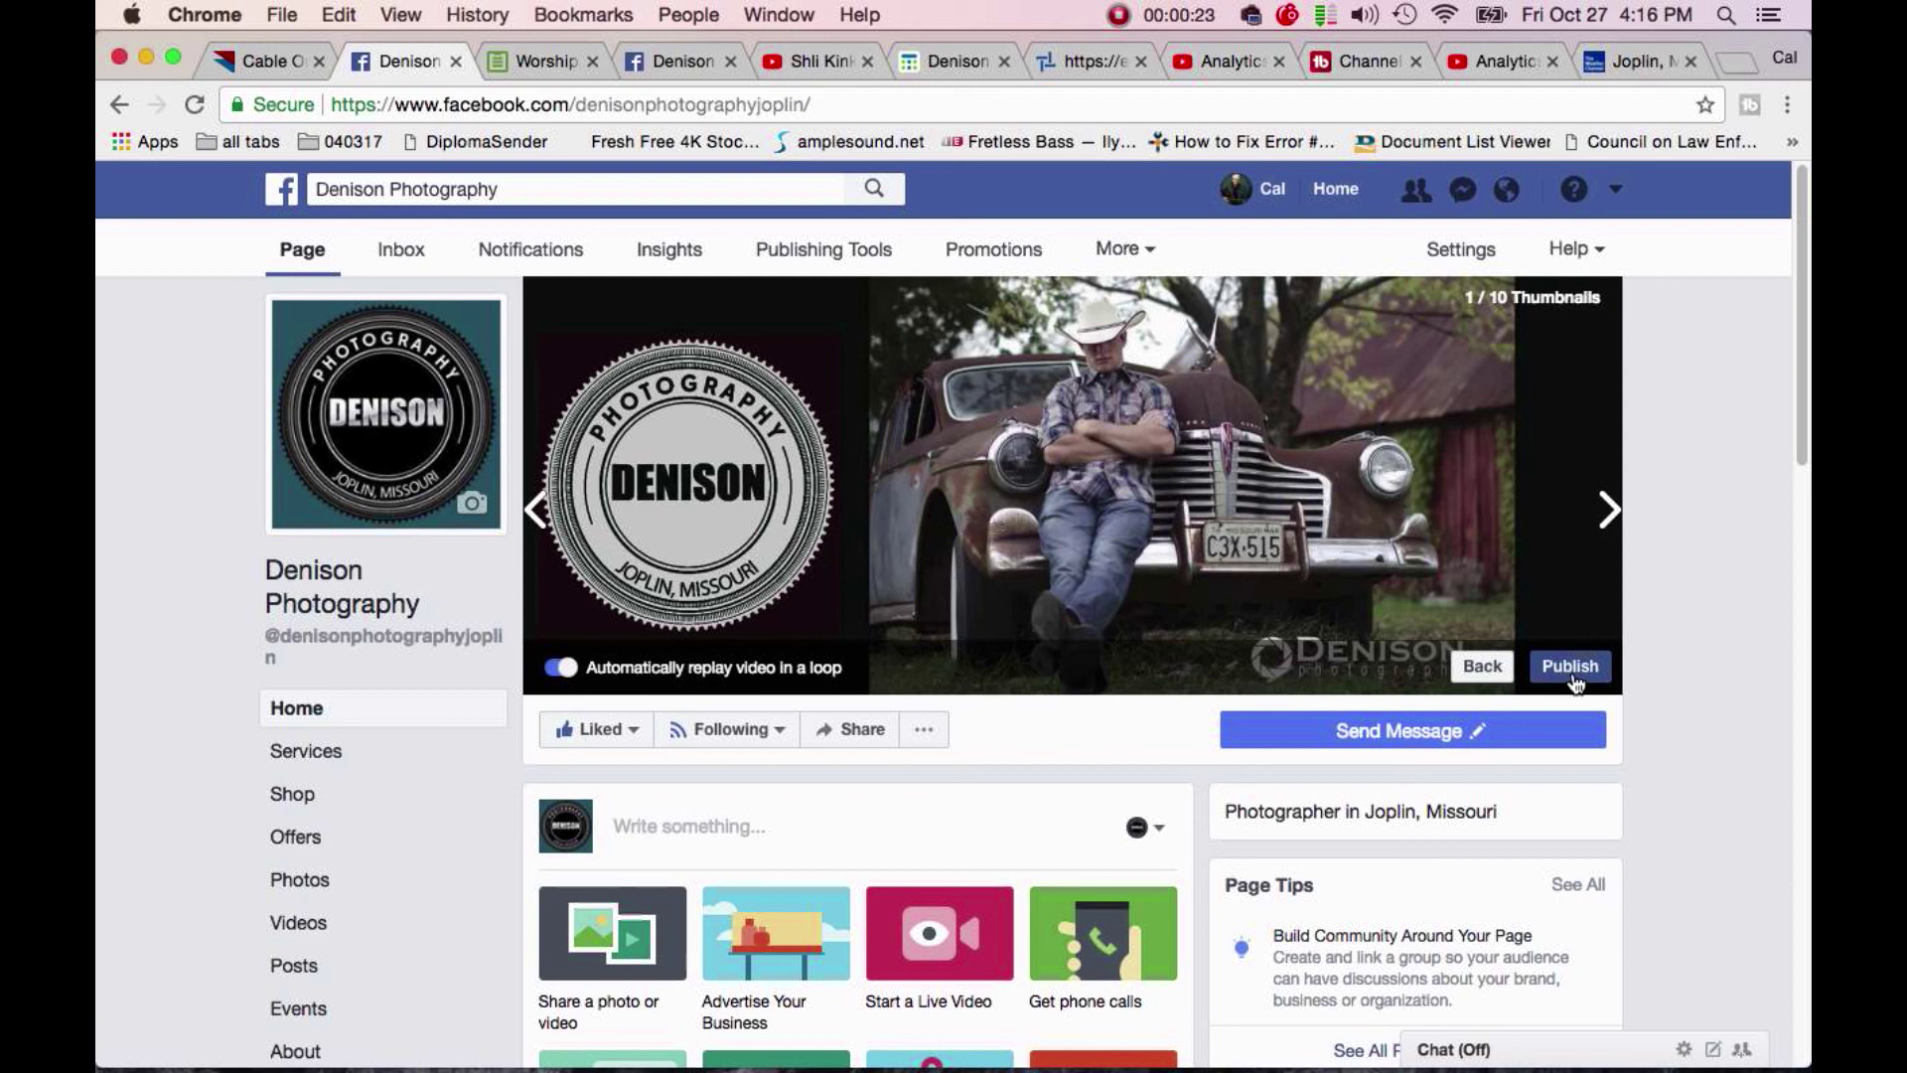
left_click(1572, 667)
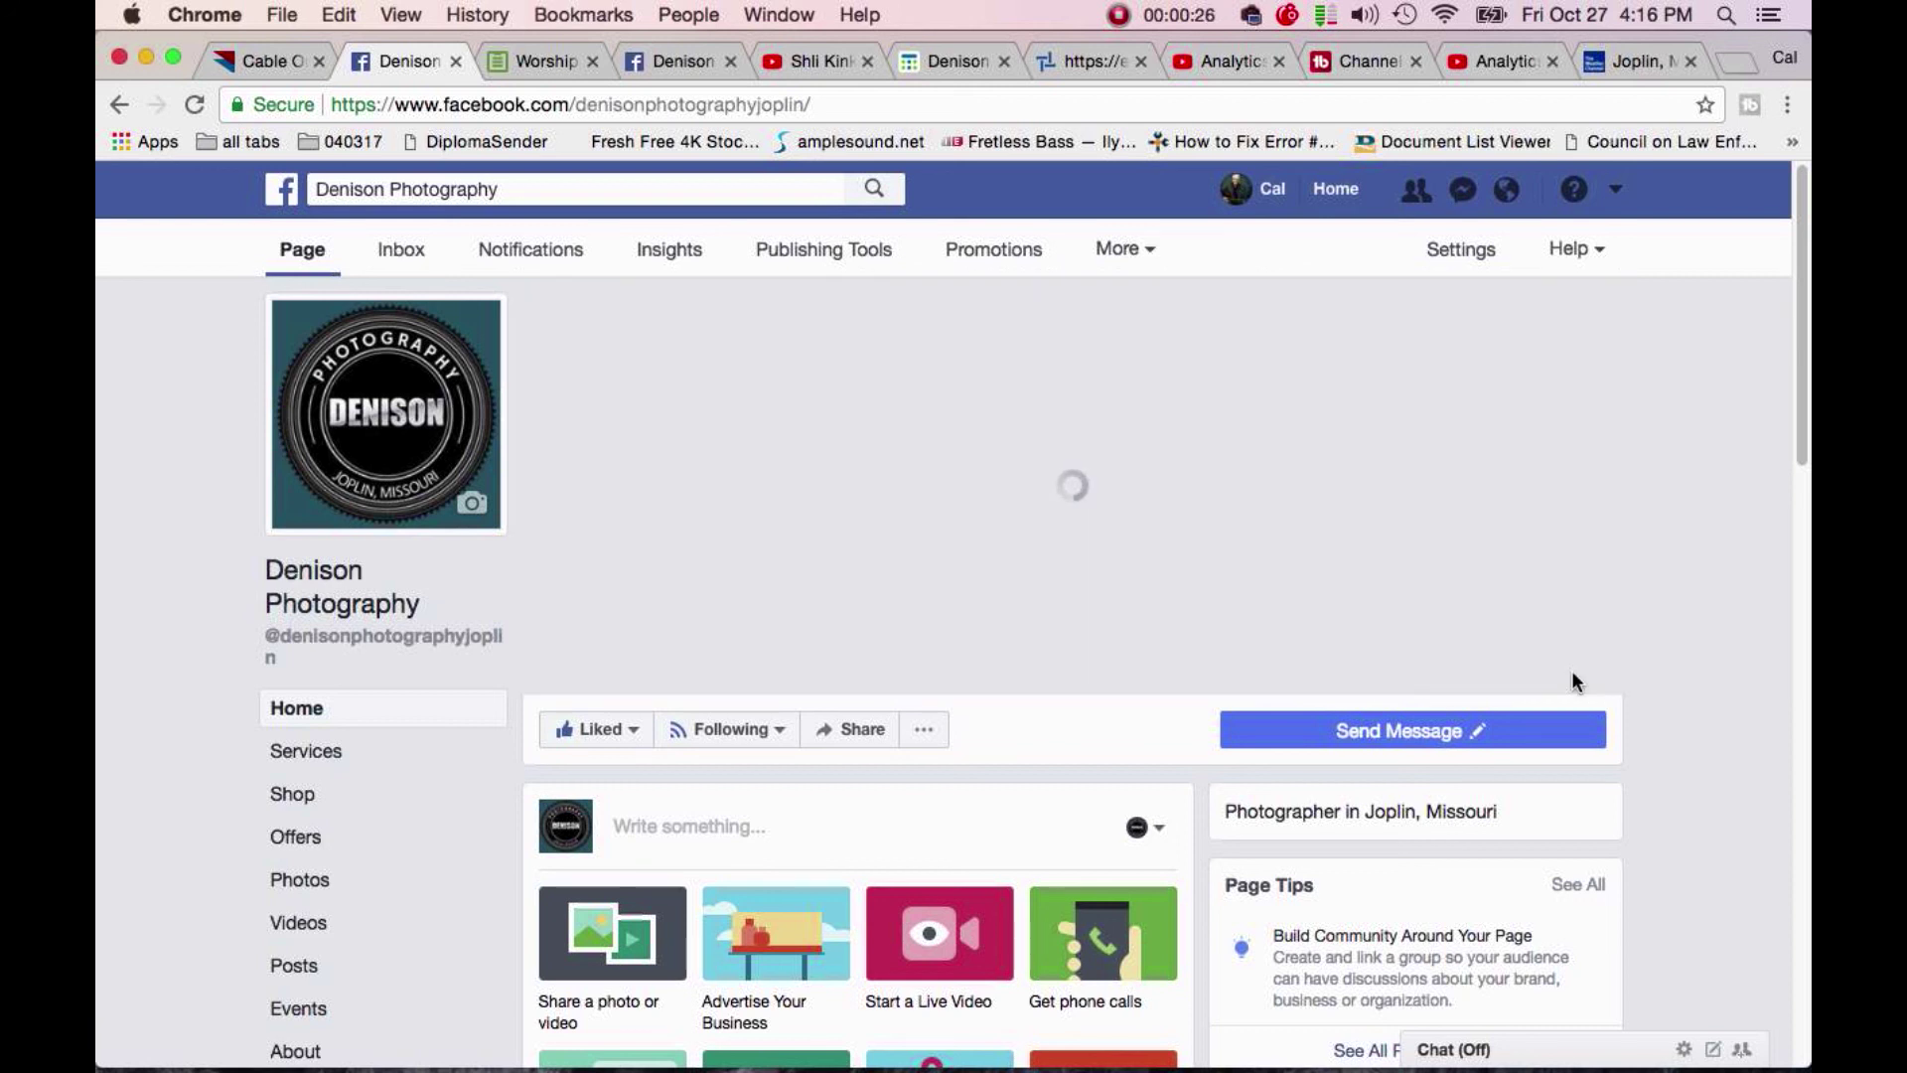